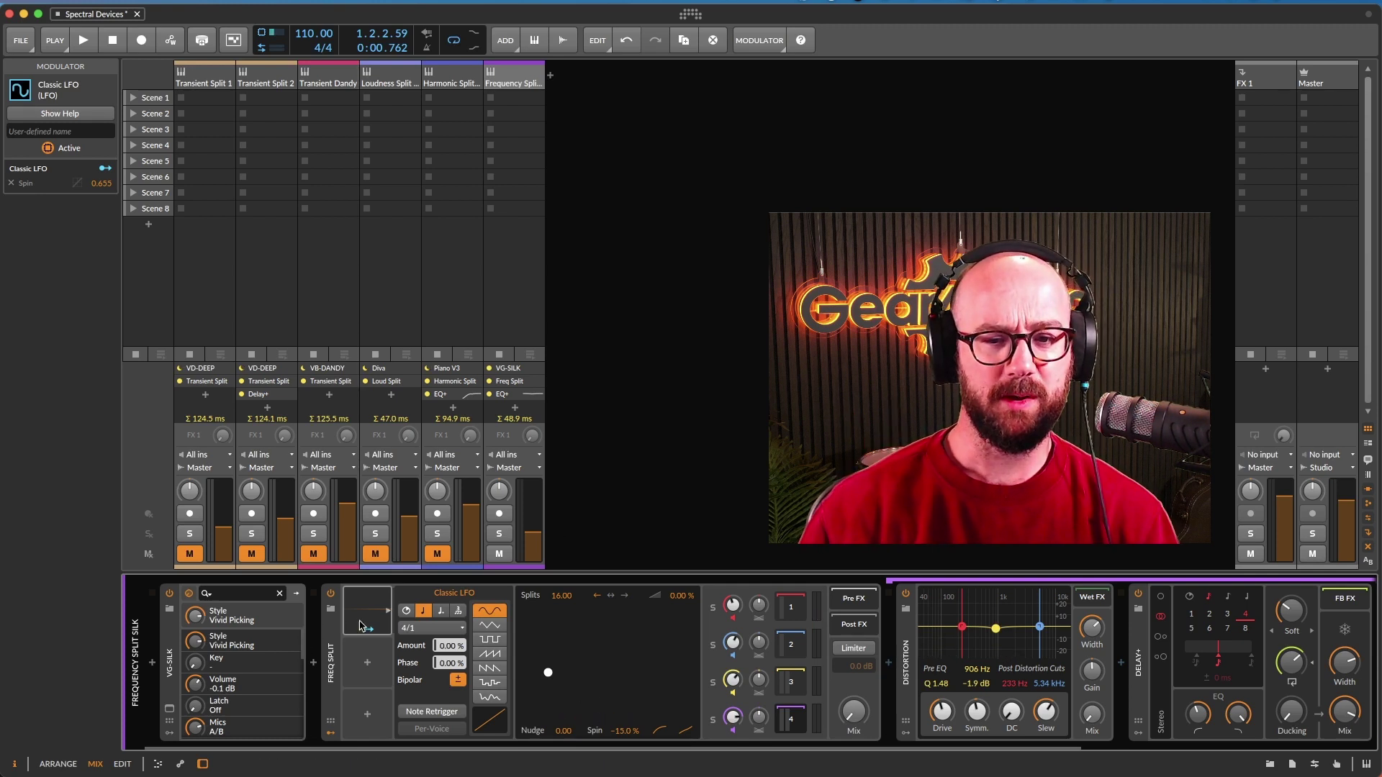
While playing, raise the track to -18.9 dB, set split mix to 3.00% and bend the curve
{"action": "left_click", "coordinate": [369, 622]}
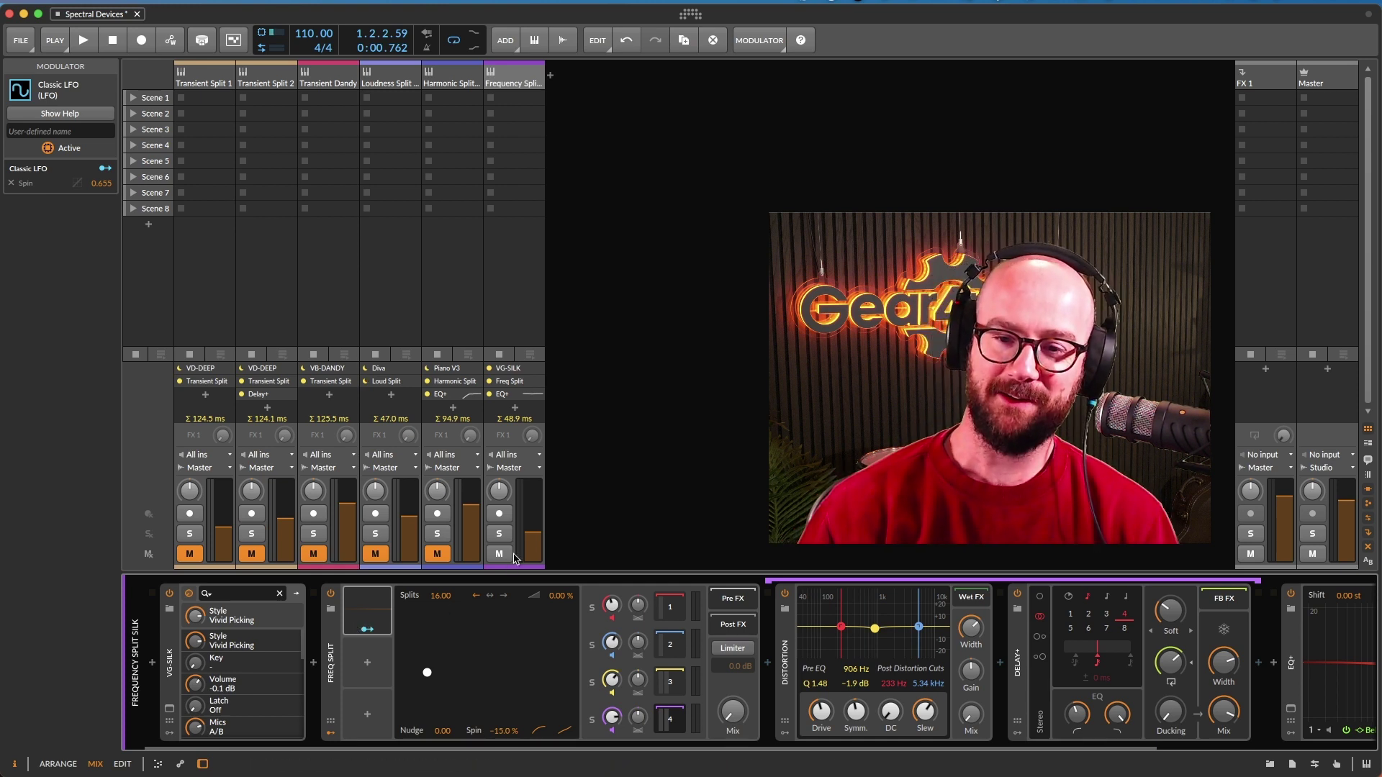
{"action": "key", "text": "space"}
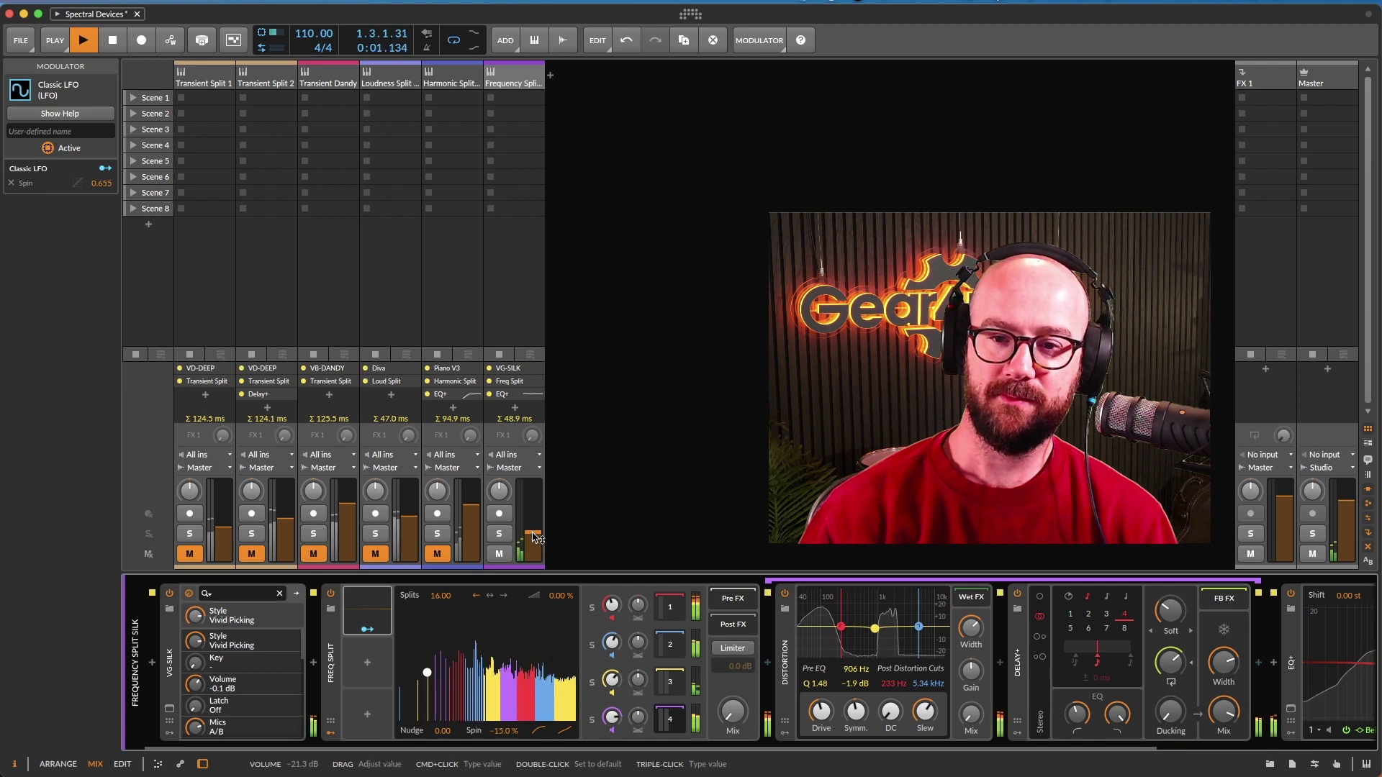
{"action": "left_click_drag", "start_coordinate": [534, 537], "coordinate": [534, 537]}
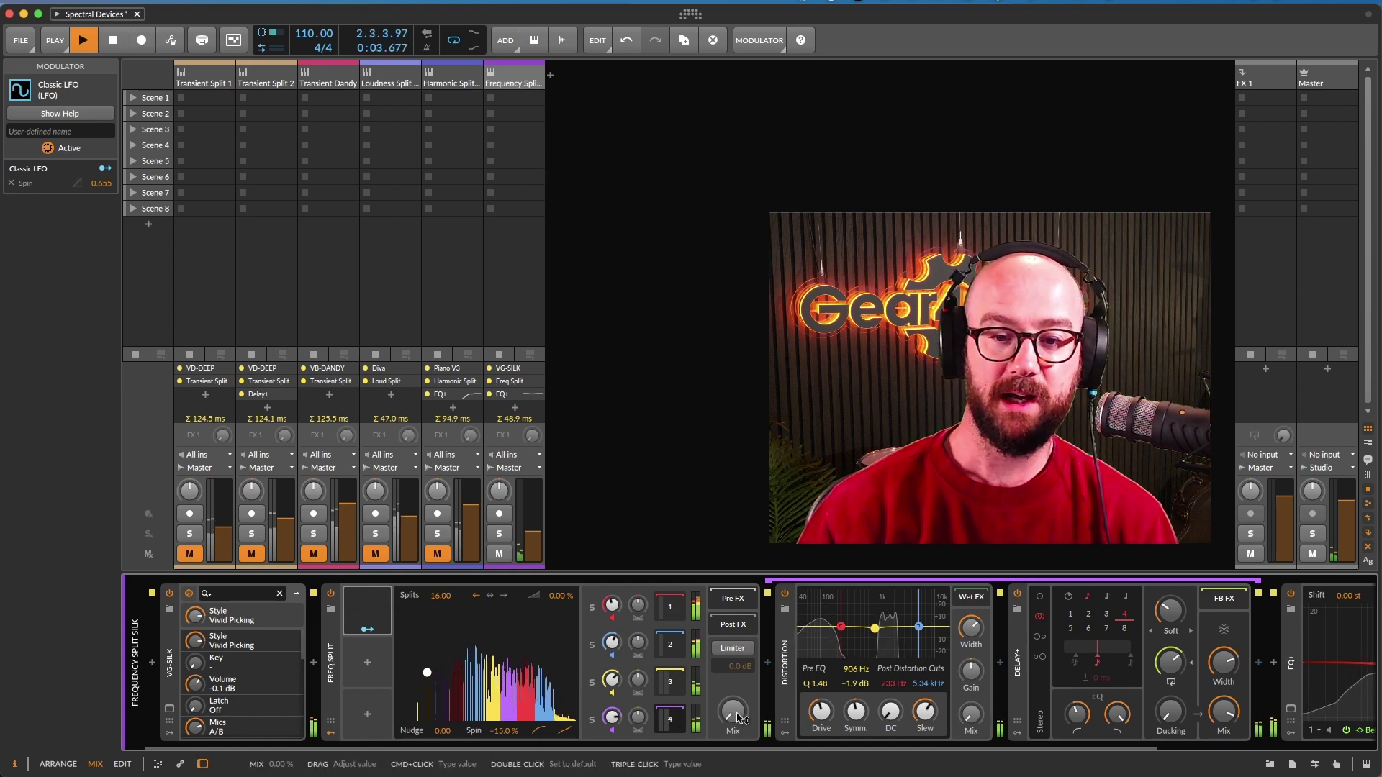
{"action": "left_click_drag", "start_coordinate": [740, 717], "coordinate": [740, 713]}
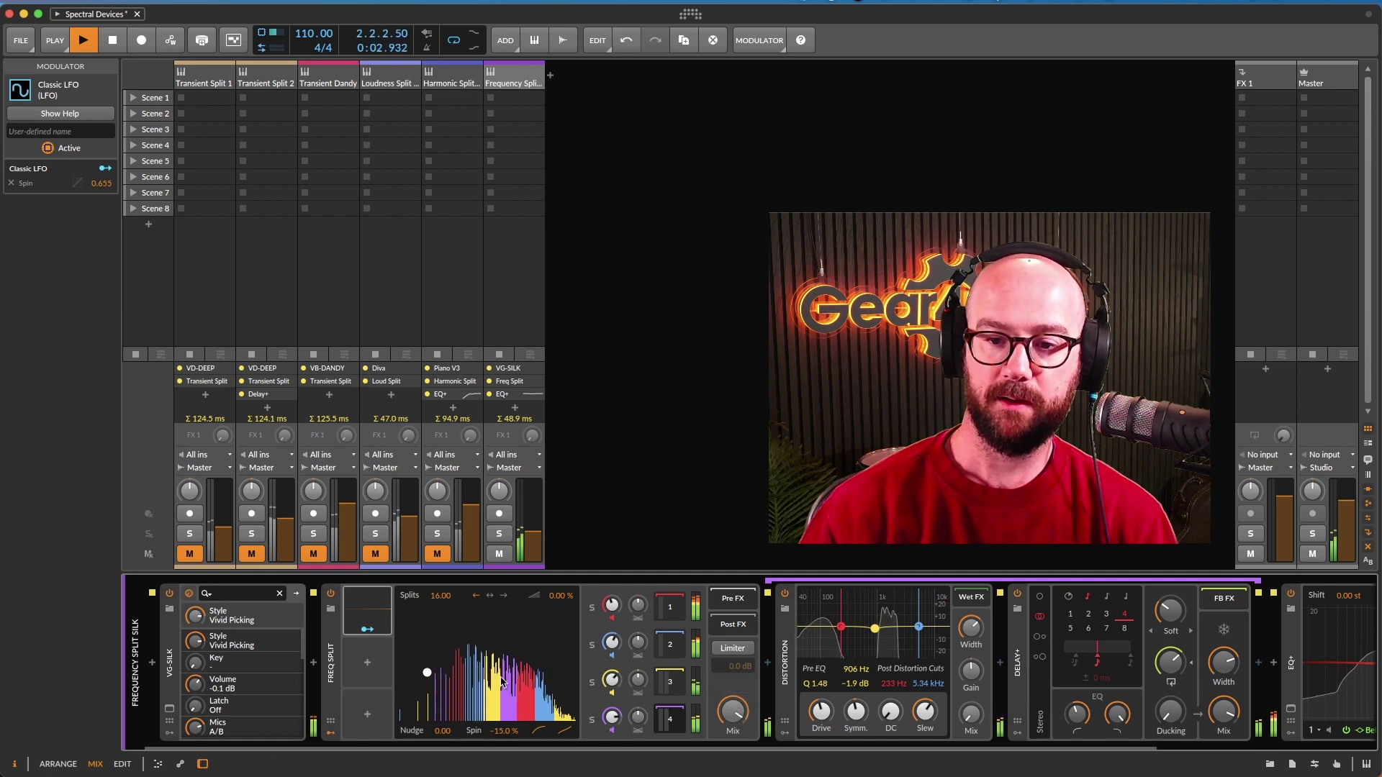
{"action": "left_click_drag", "start_coordinate": [431, 677], "coordinate": [433, 677]}
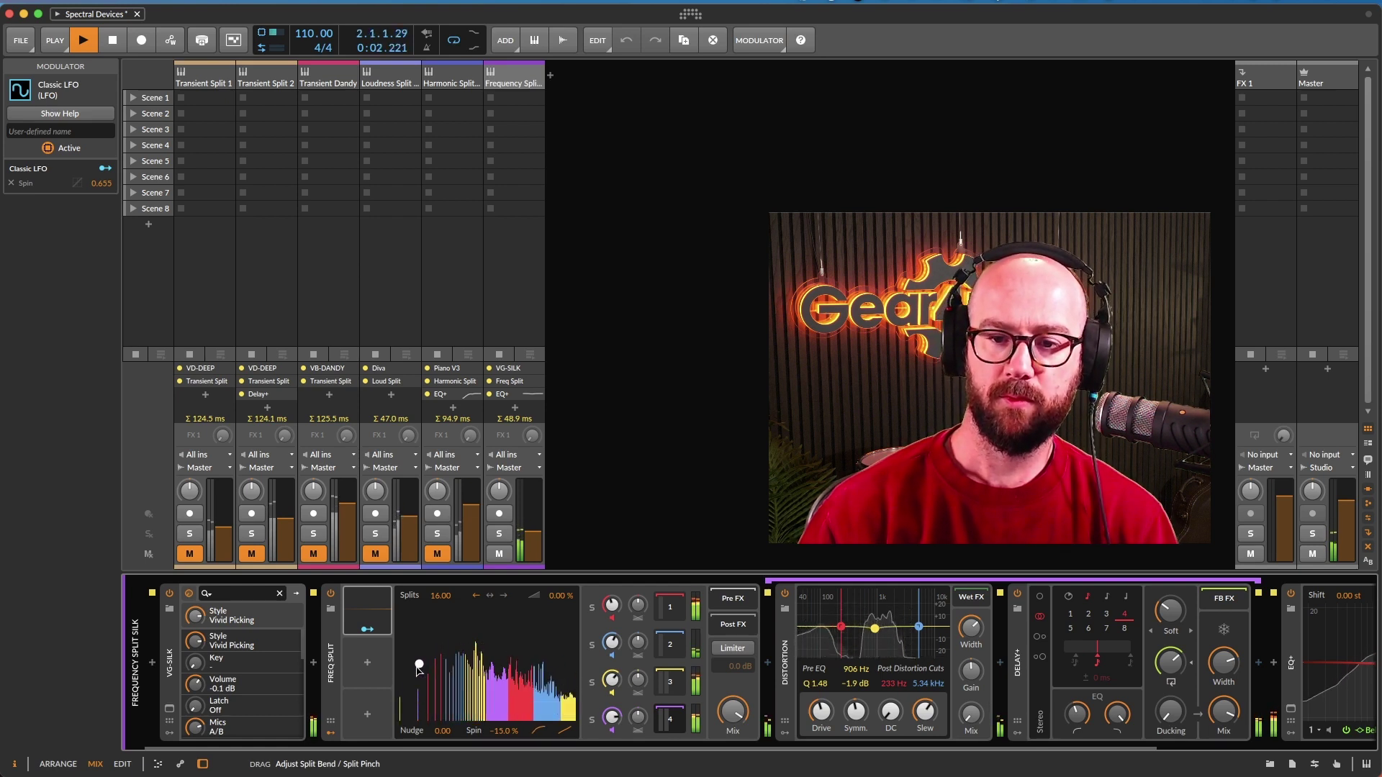
Raise the Classic LFO amount to 43.5% and stop playback
{"action": "left_click", "coordinate": [374, 623]}
{"action": "left_click_drag", "start_coordinate": [450, 646], "coordinate": [450, 637]}
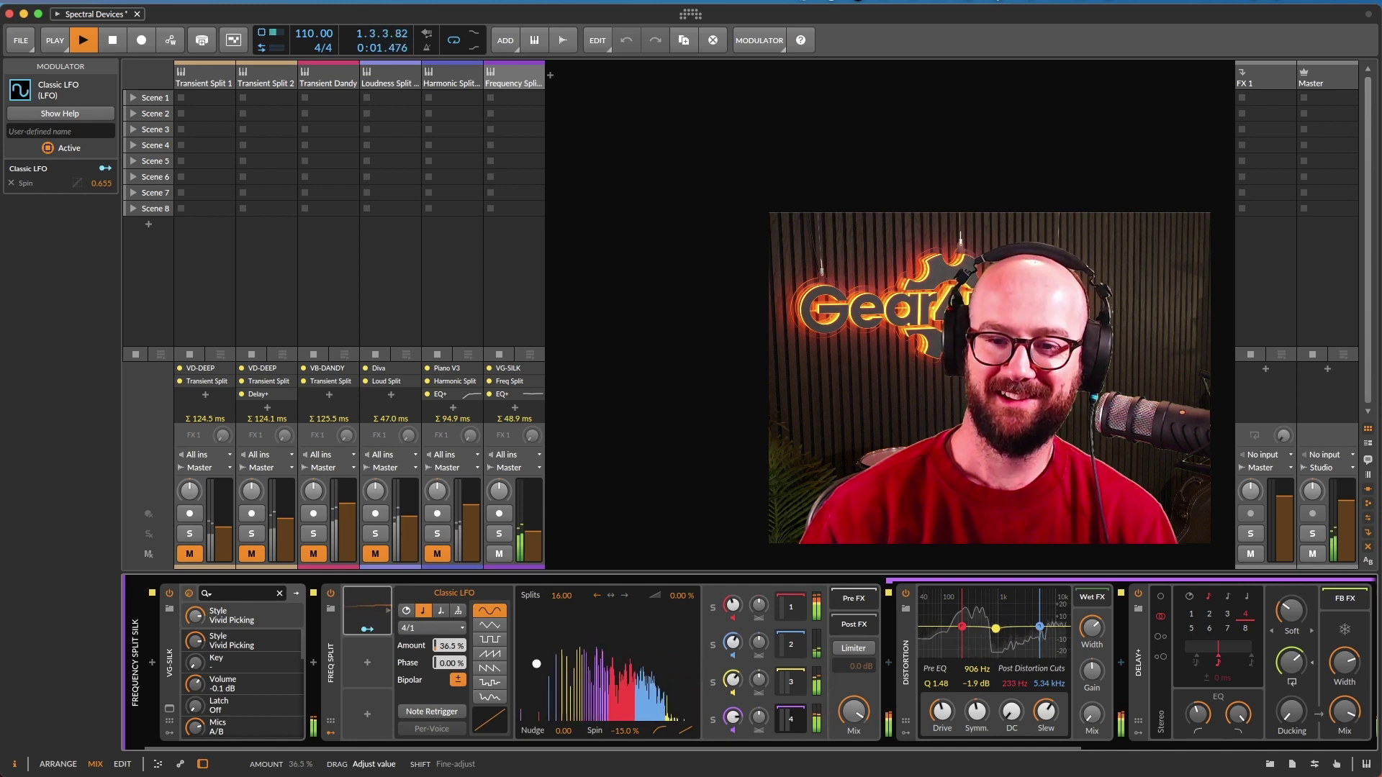
{"action": "left_click_drag", "start_coordinate": [444, 647], "coordinate": [440, 649]}
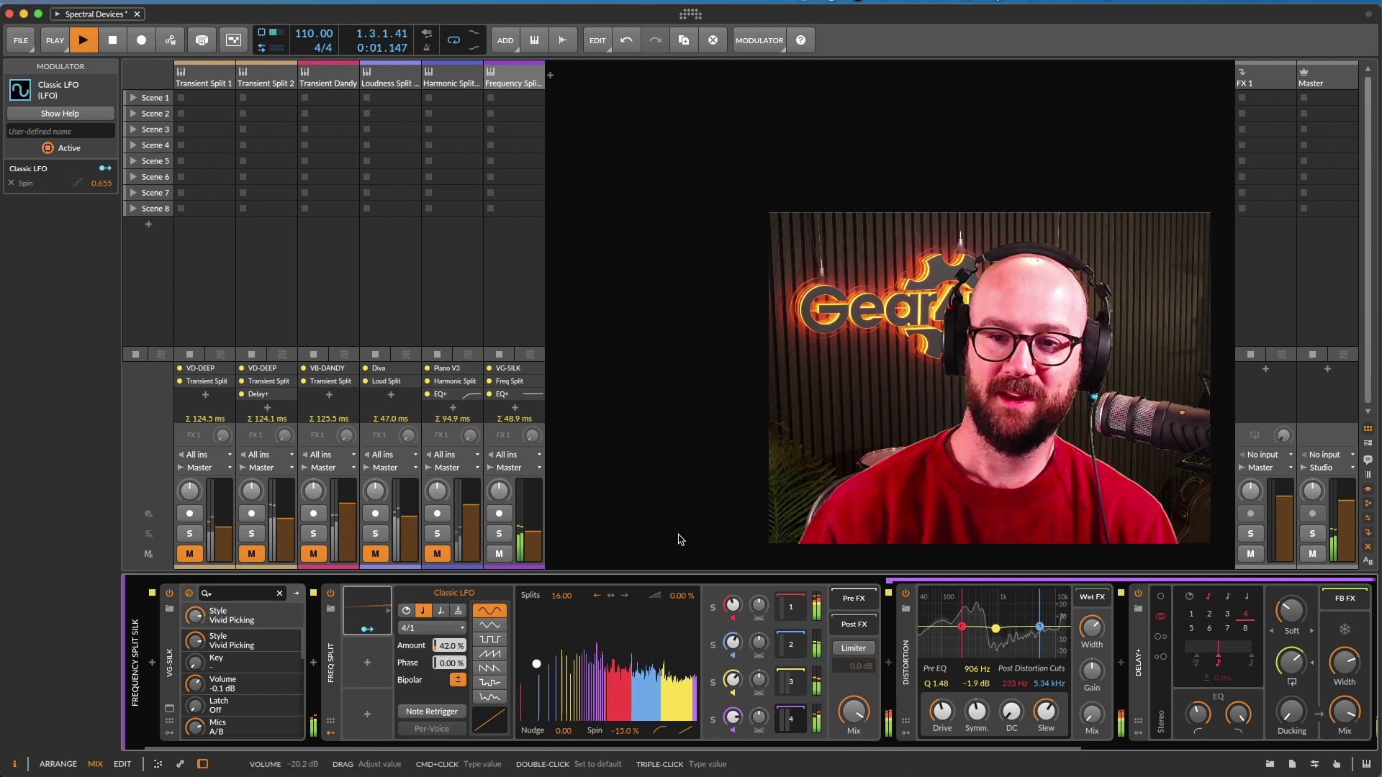
{"action": "left_click_drag", "start_coordinate": [452, 651], "coordinate": [452, 647]}
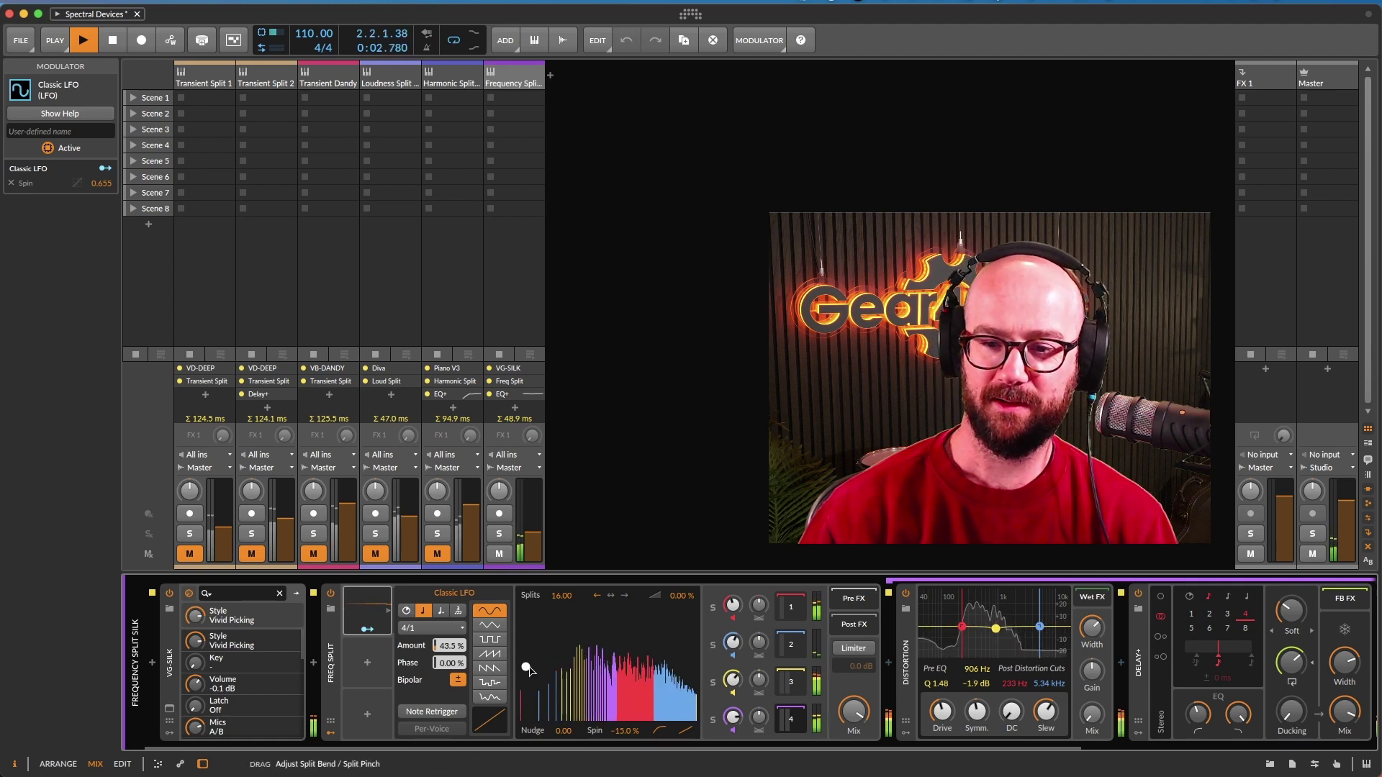
{"action": "key", "text": "space"}
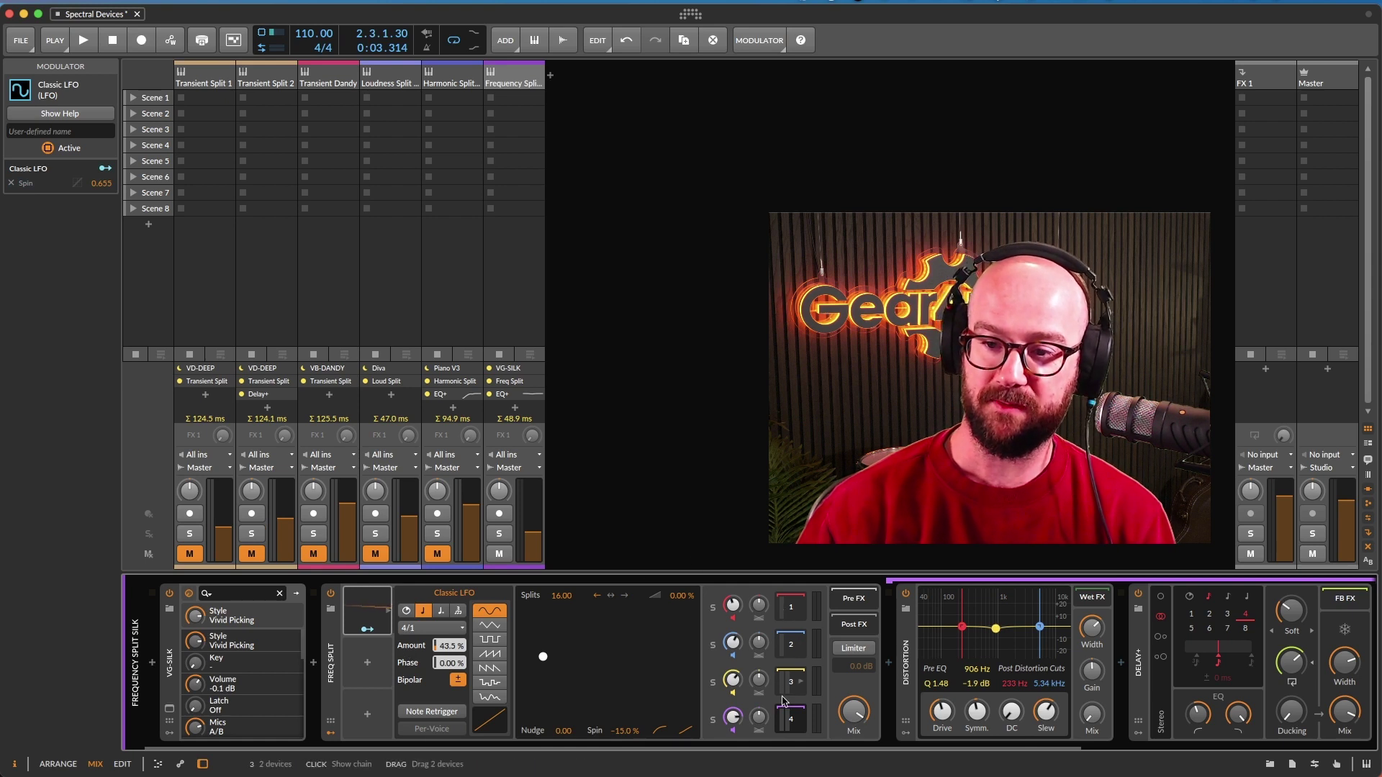
Show Freq Split band 1's chain containing the Delay Tape-201
{"action": "left_click", "coordinate": [782, 613]}
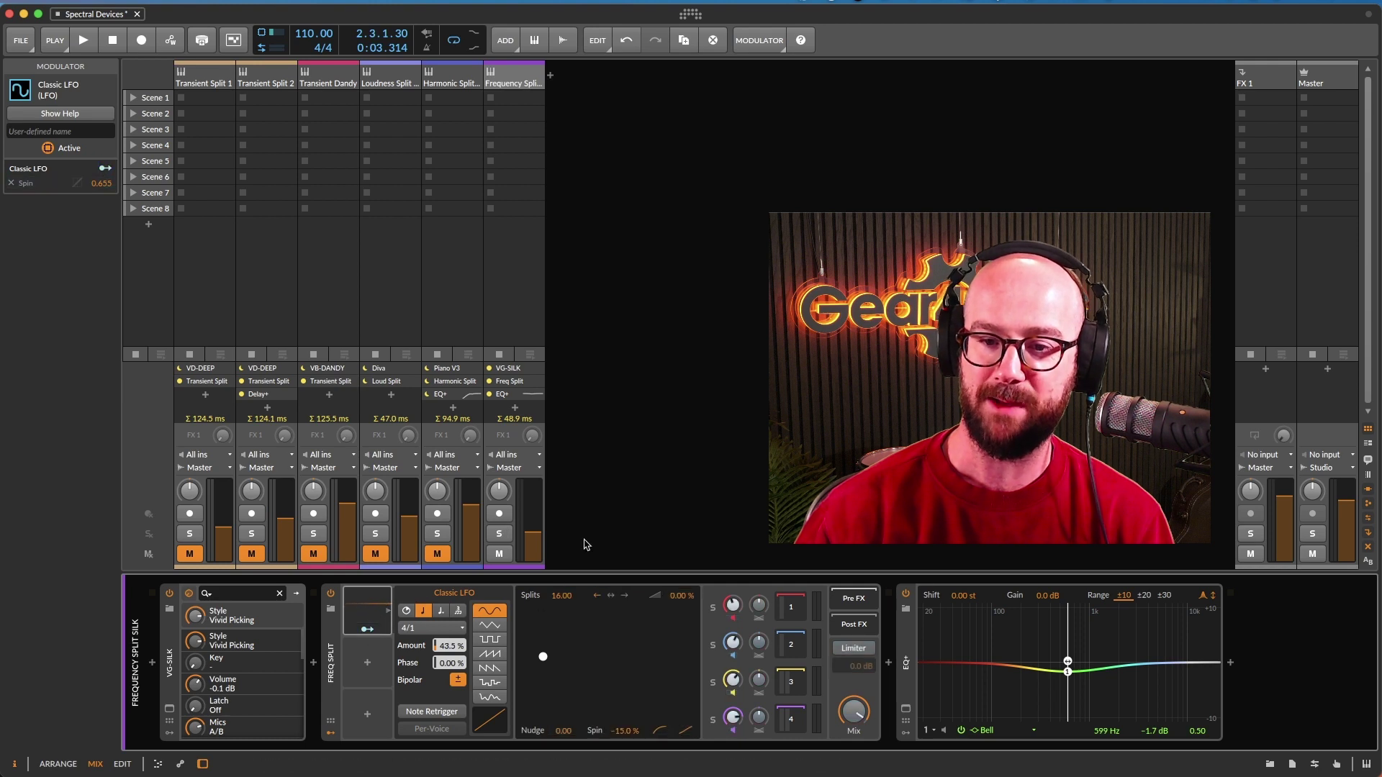
{"action": "key", "text": "space"}
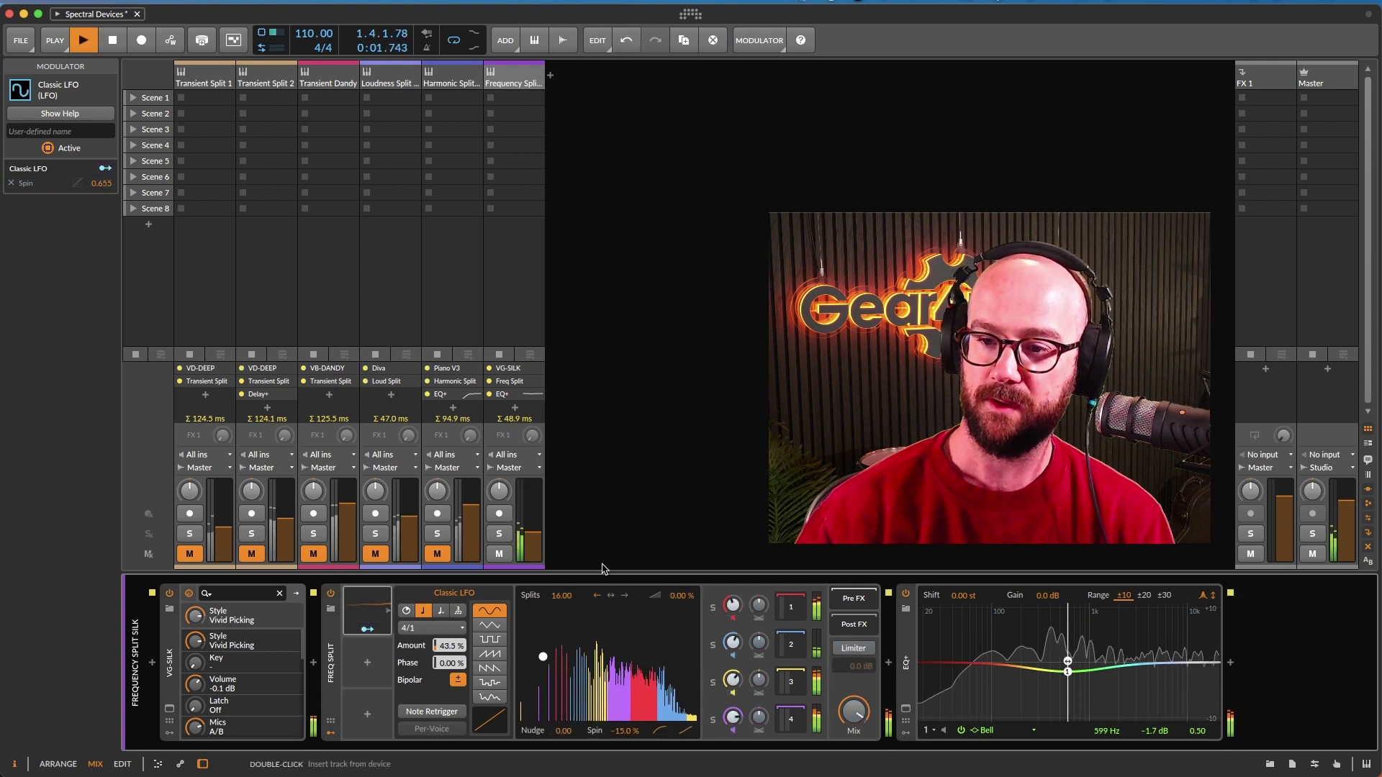
{"action": "key", "text": "space"}
{"action": "left_click", "coordinate": [792, 611]}
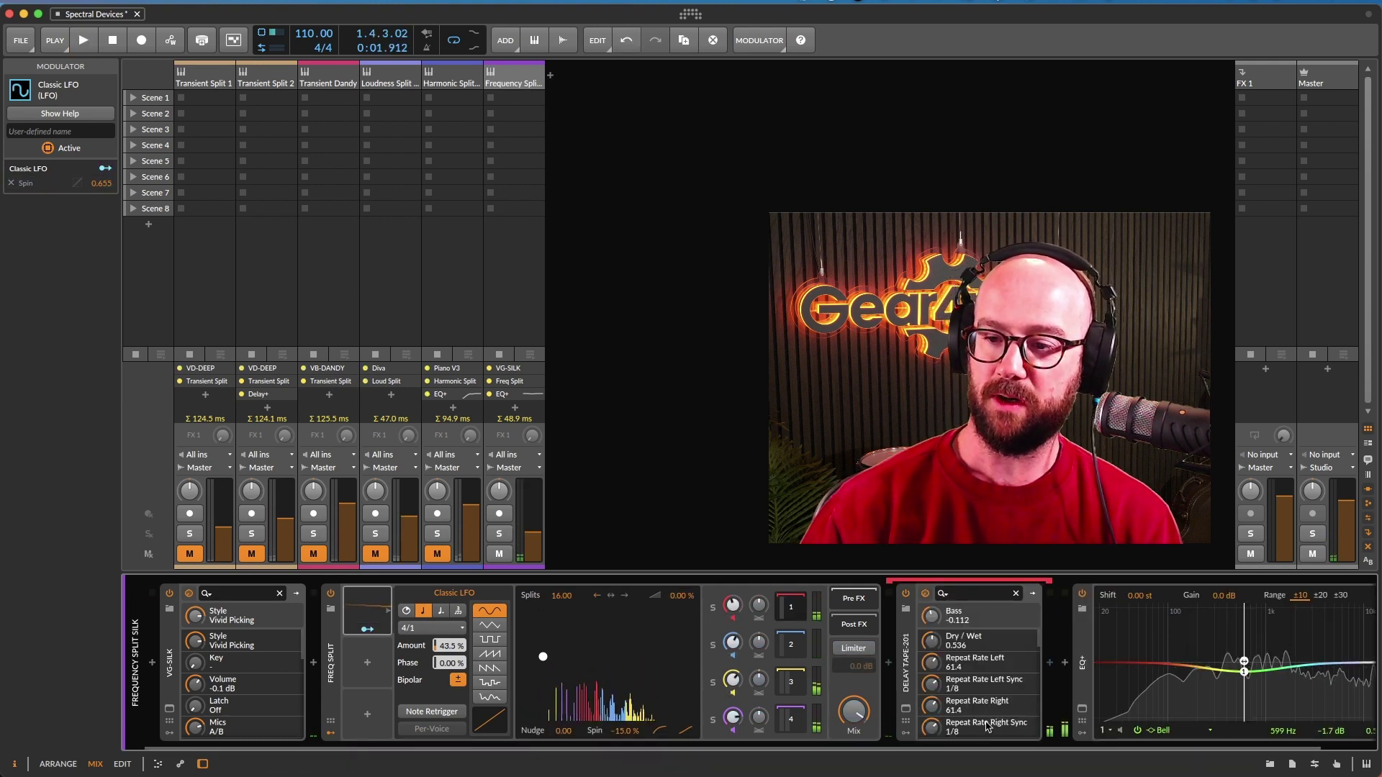
{"action": "scroll", "coordinate": [1155, 753], "scroll_direction": "right", "scroll_amount": 3}
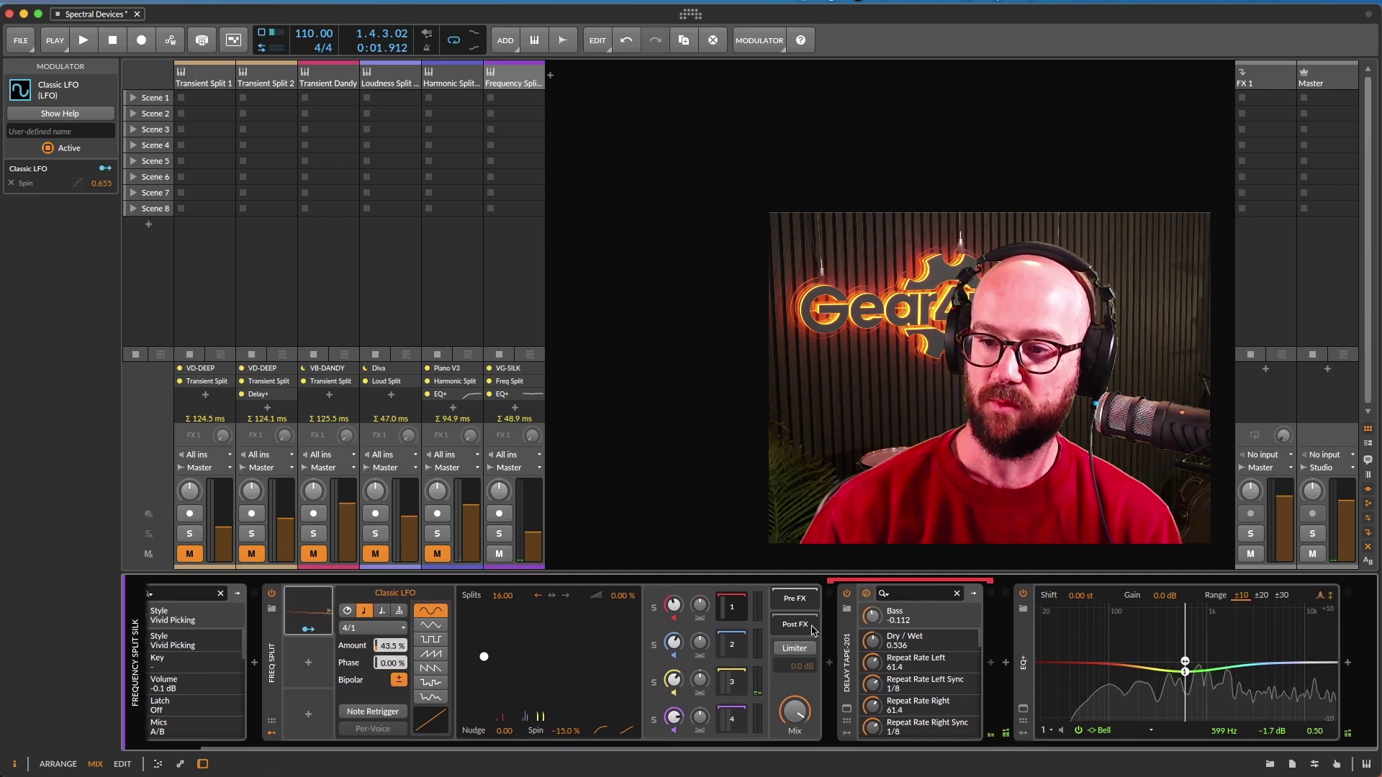
Open the Delay Tape-201 window at the top-left and audition soloed band 1
{"action": "left_click", "coordinate": [847, 709]}
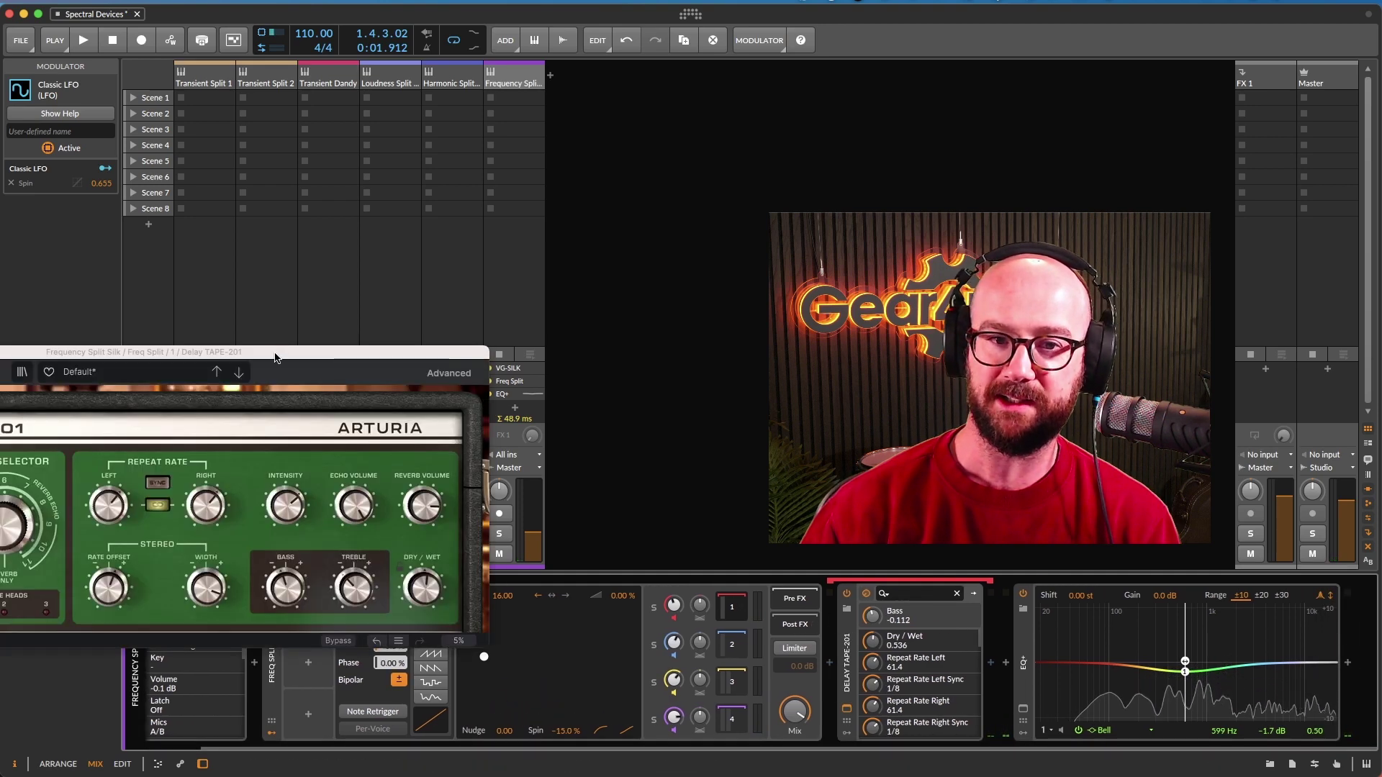
{"action": "left_click_drag", "start_coordinate": [273, 357], "coordinate": [876, 149]}
{"action": "key", "text": "space"}
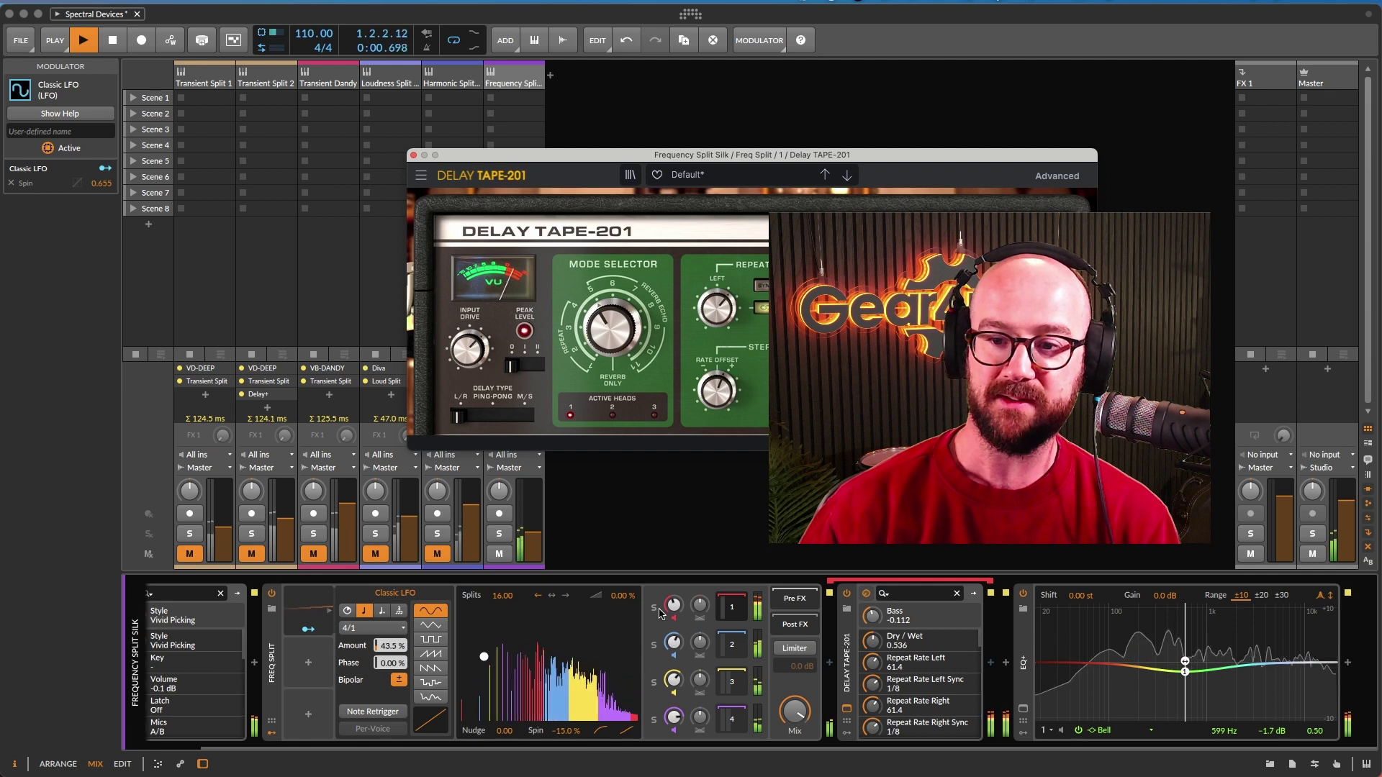
{"action": "left_click", "coordinate": [664, 609]}
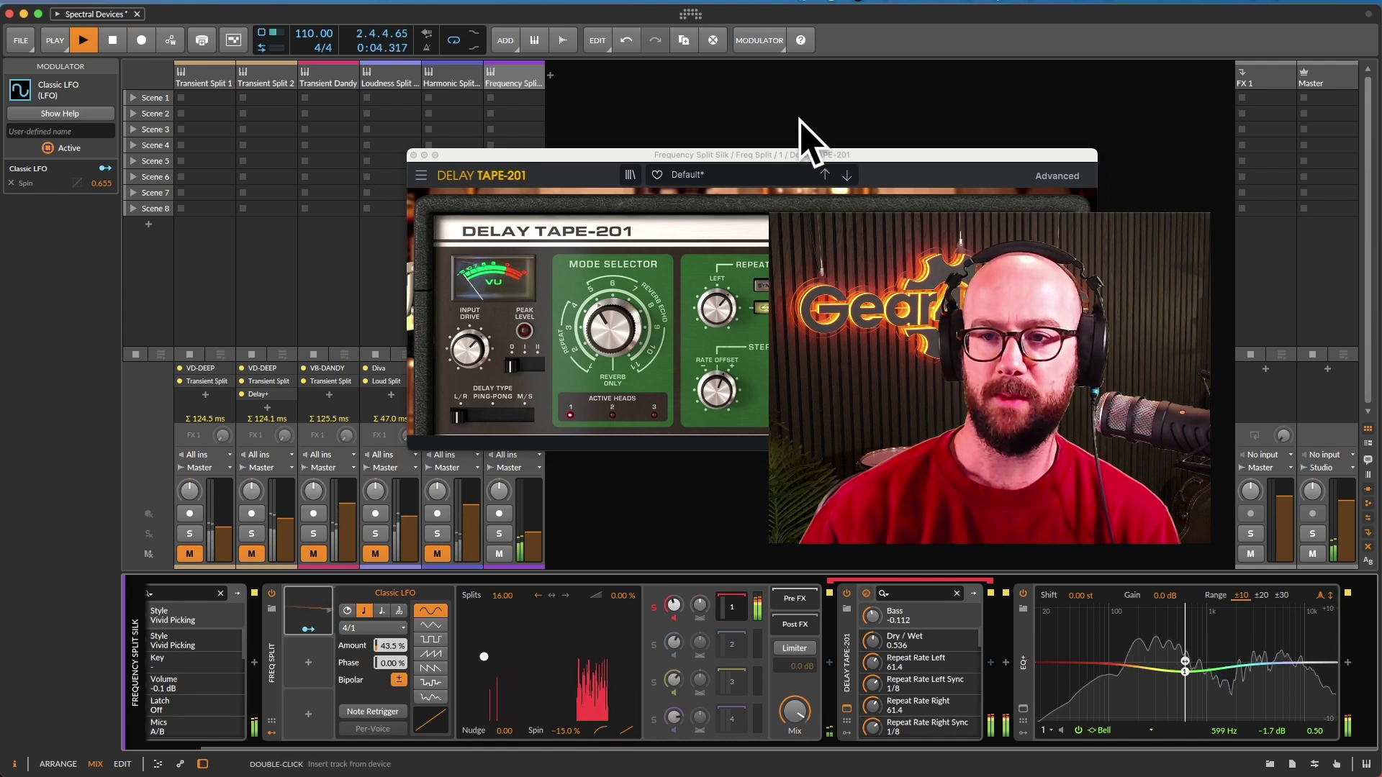
{"action": "left_click", "coordinate": [796, 156]}
{"action": "left_click_drag", "start_coordinate": [795, 156], "coordinate": [454, 121]}
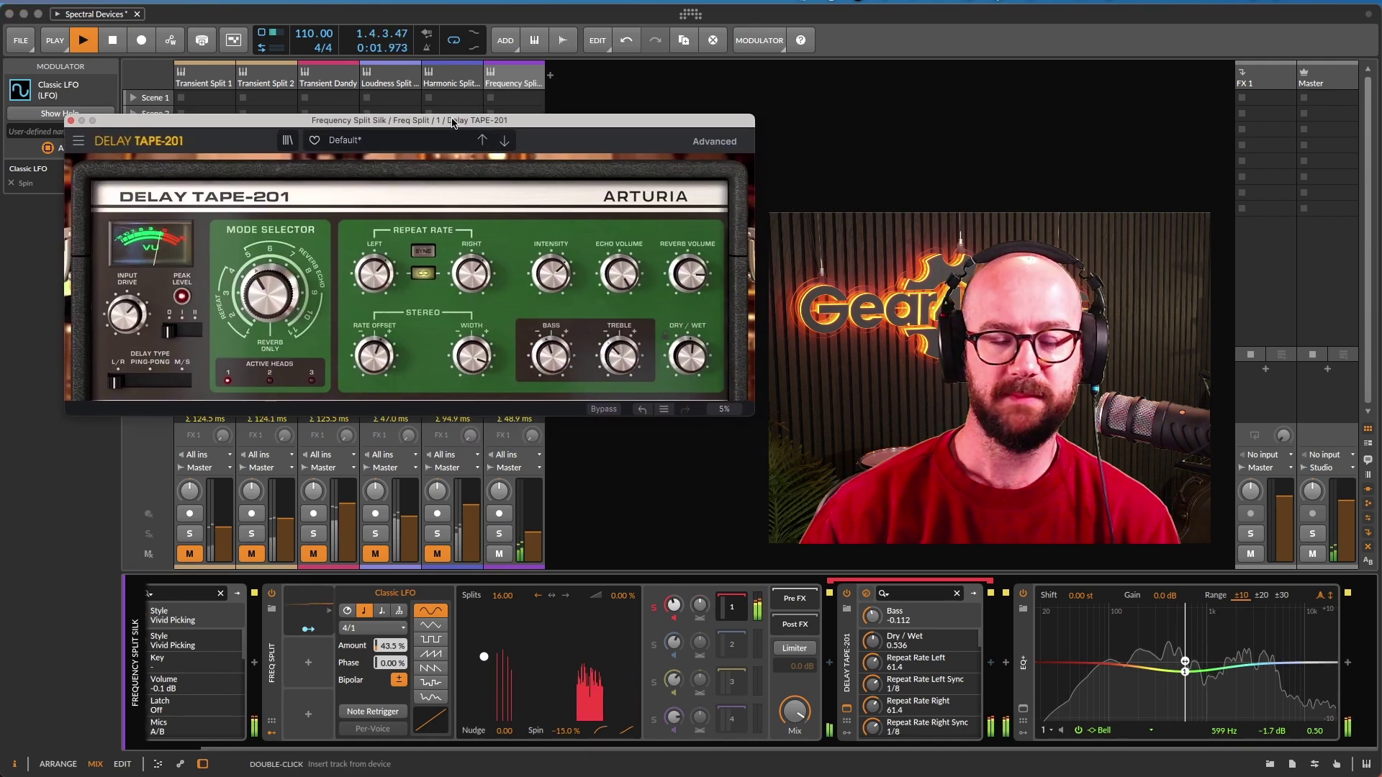
{"action": "key", "text": "space"}
{"action": "left_click", "coordinate": [752, 665]}
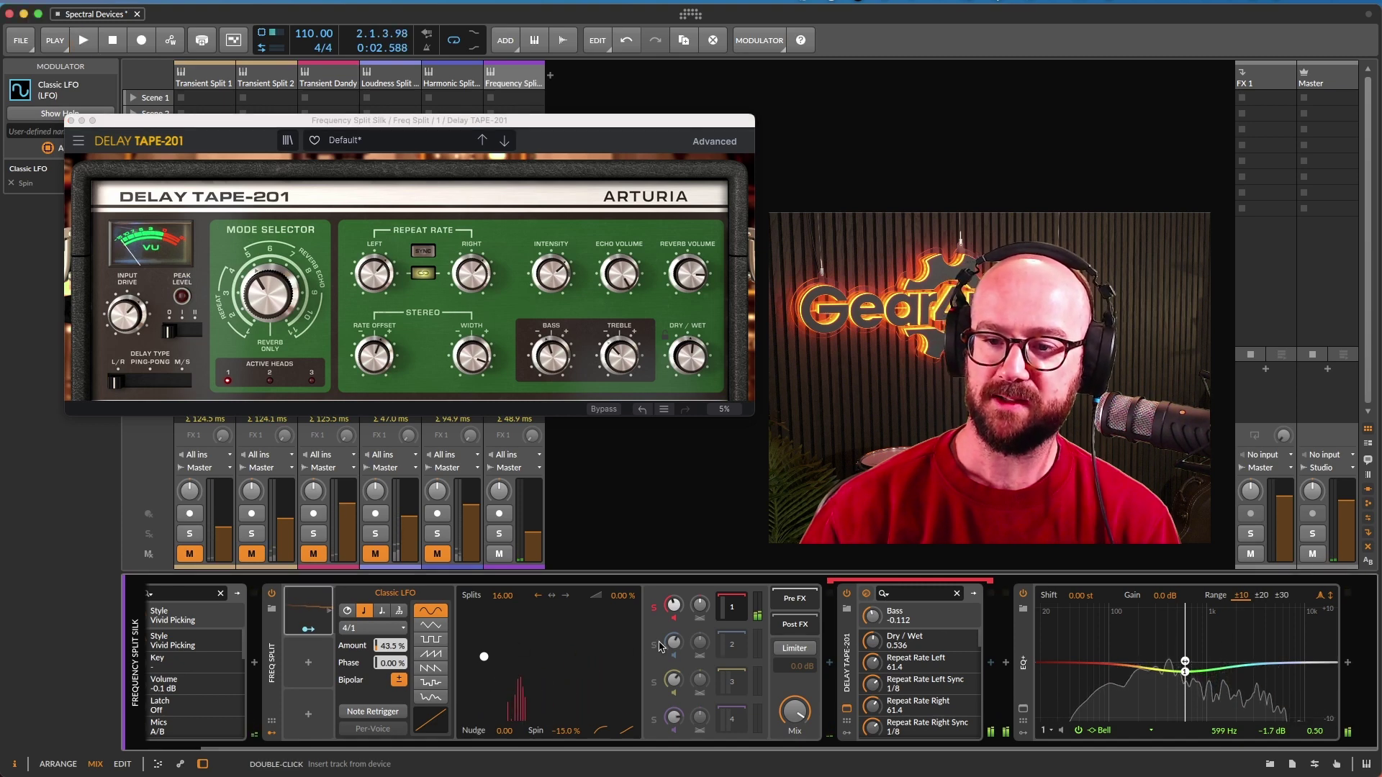
Audition the chains on bands 1–3: EQ+, Comb, and Pitch Shifter with Reverb
{"action": "left_click", "coordinate": [754, 660]}
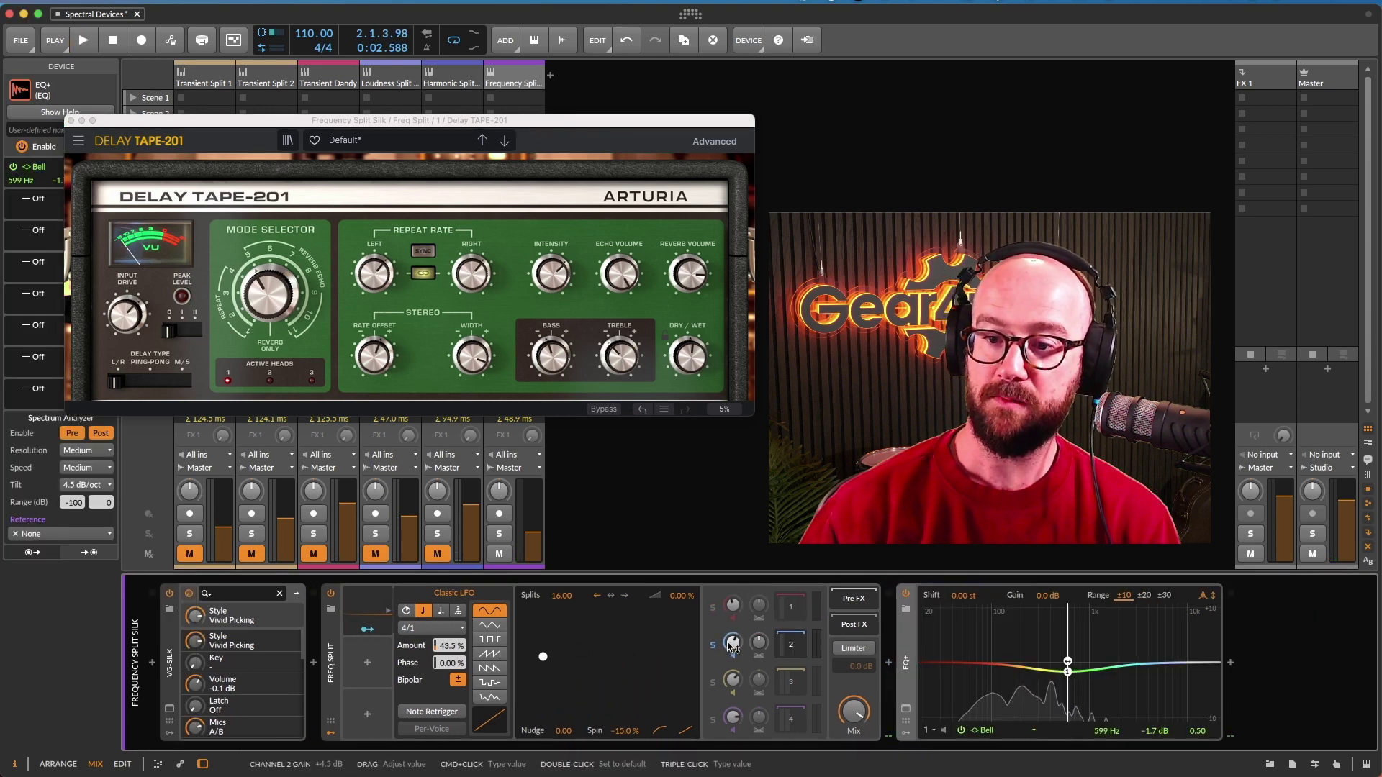
{"action": "key", "text": "space"}
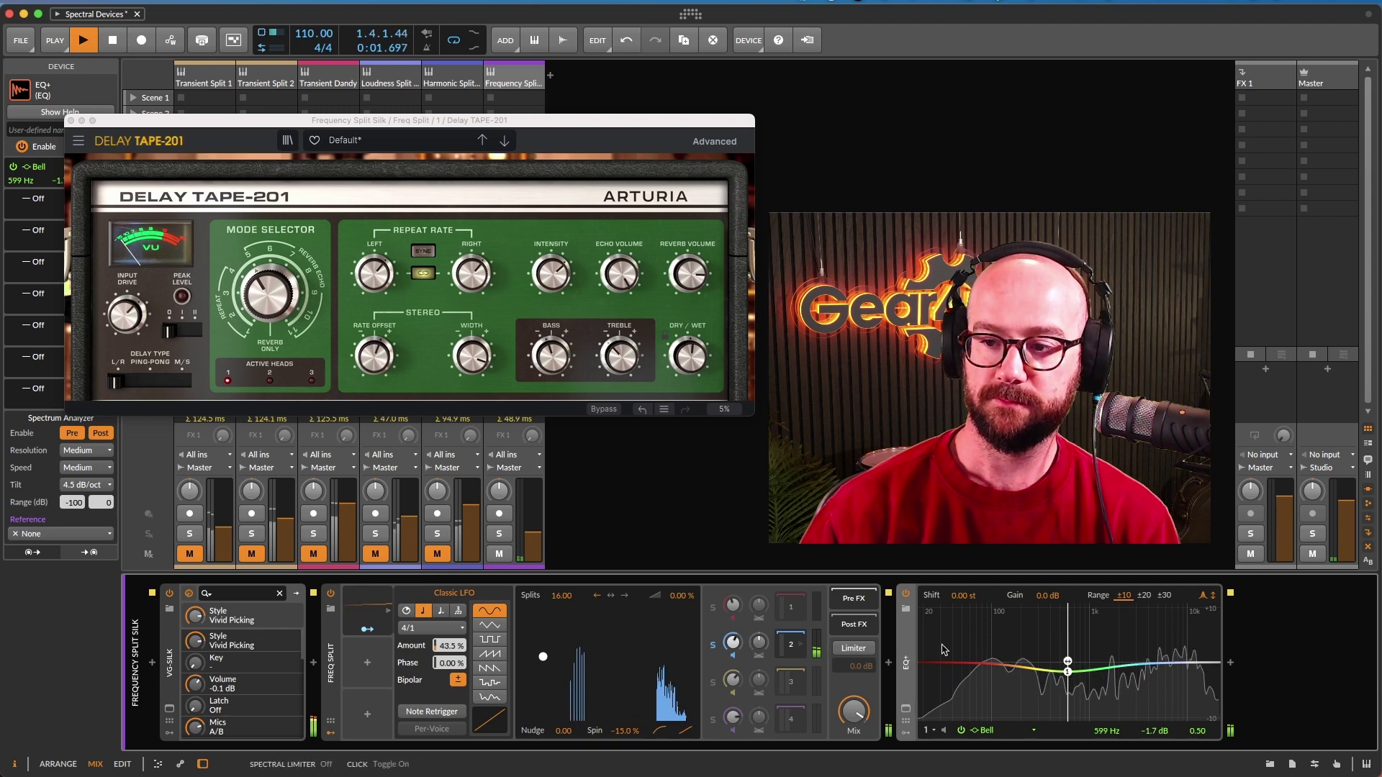
{"action": "left_click", "coordinate": [790, 650]}
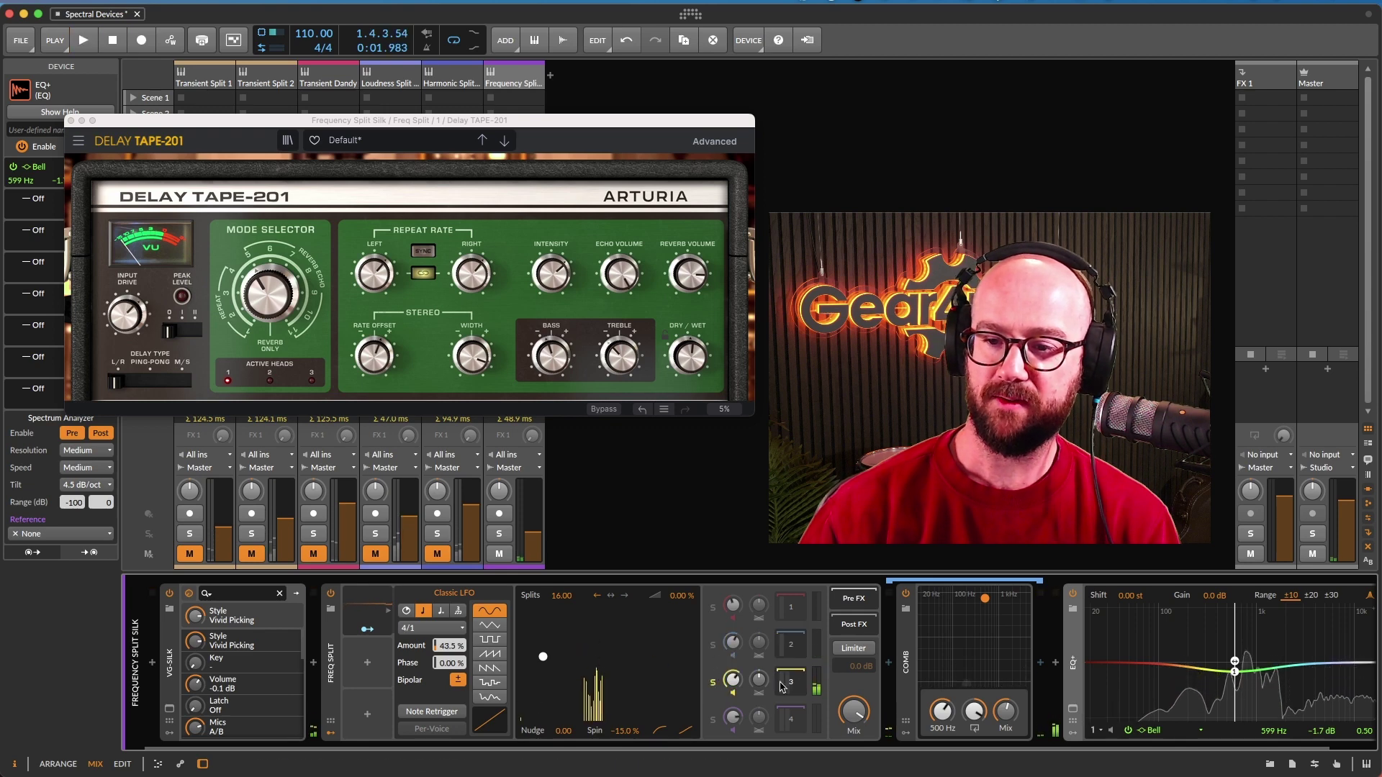
{"action": "left_click", "coordinate": [790, 682]}
{"action": "key", "text": "space"}
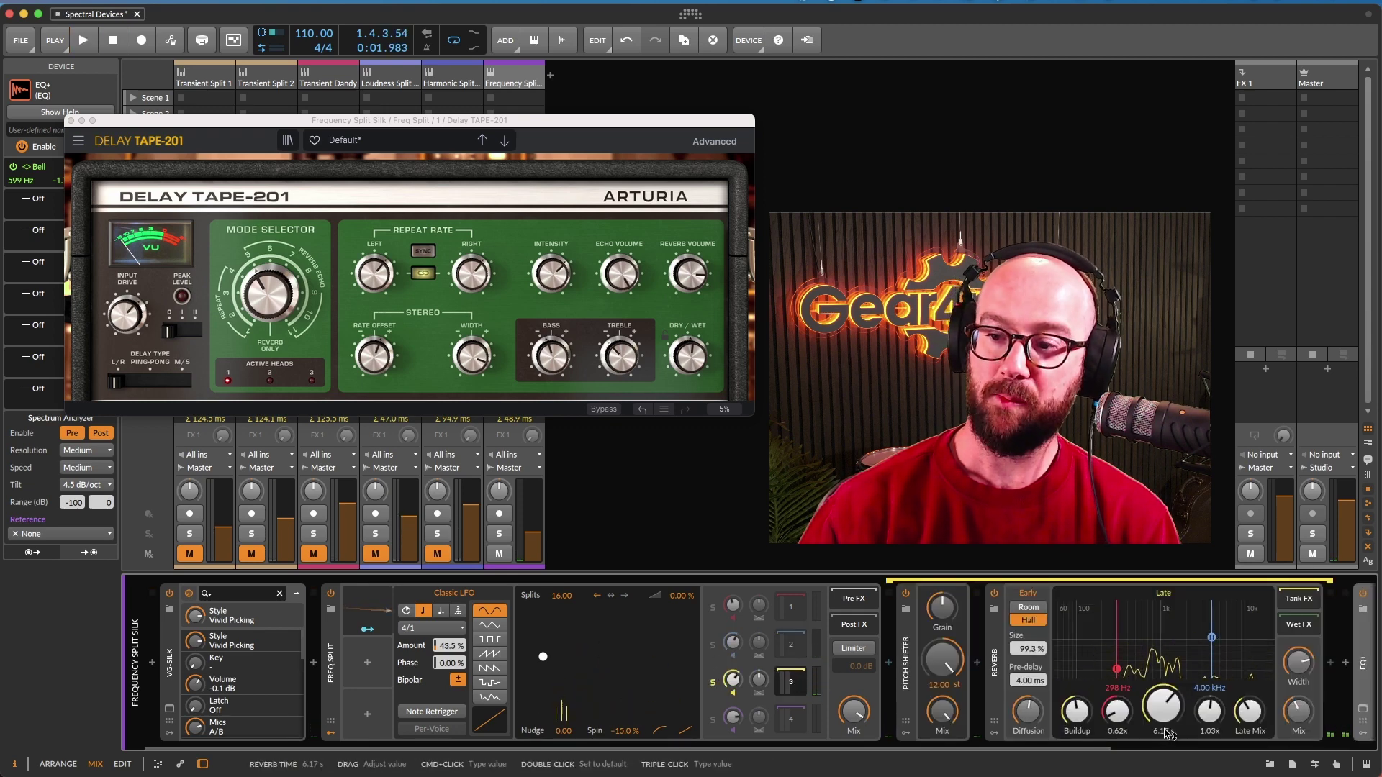
{"action": "left_click_drag", "start_coordinate": [1048, 753], "coordinate": [1186, 734]}
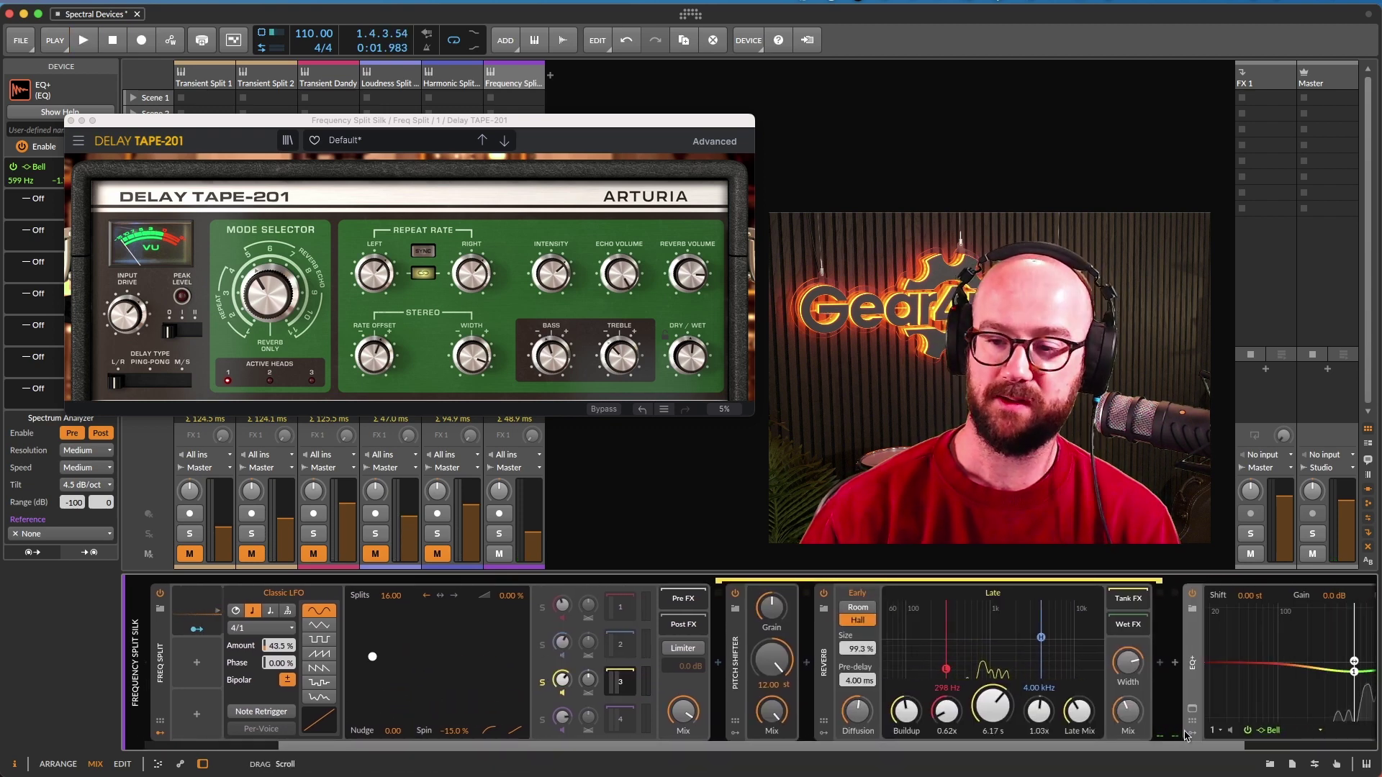
{"action": "key", "text": "space"}
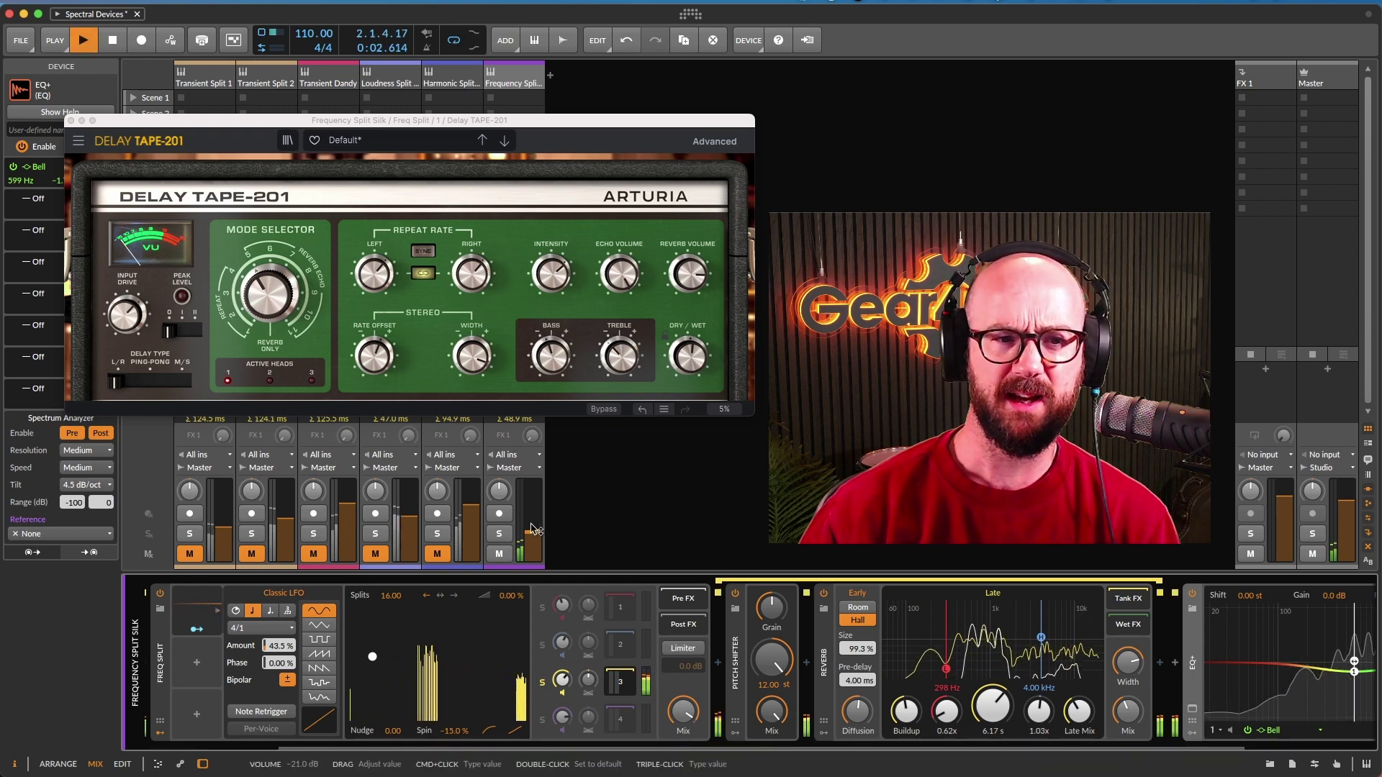
Solo band 4 to hear its Distortion and Delay+ chain, then unsolo it
{"action": "left_click", "coordinate": [541, 722]}
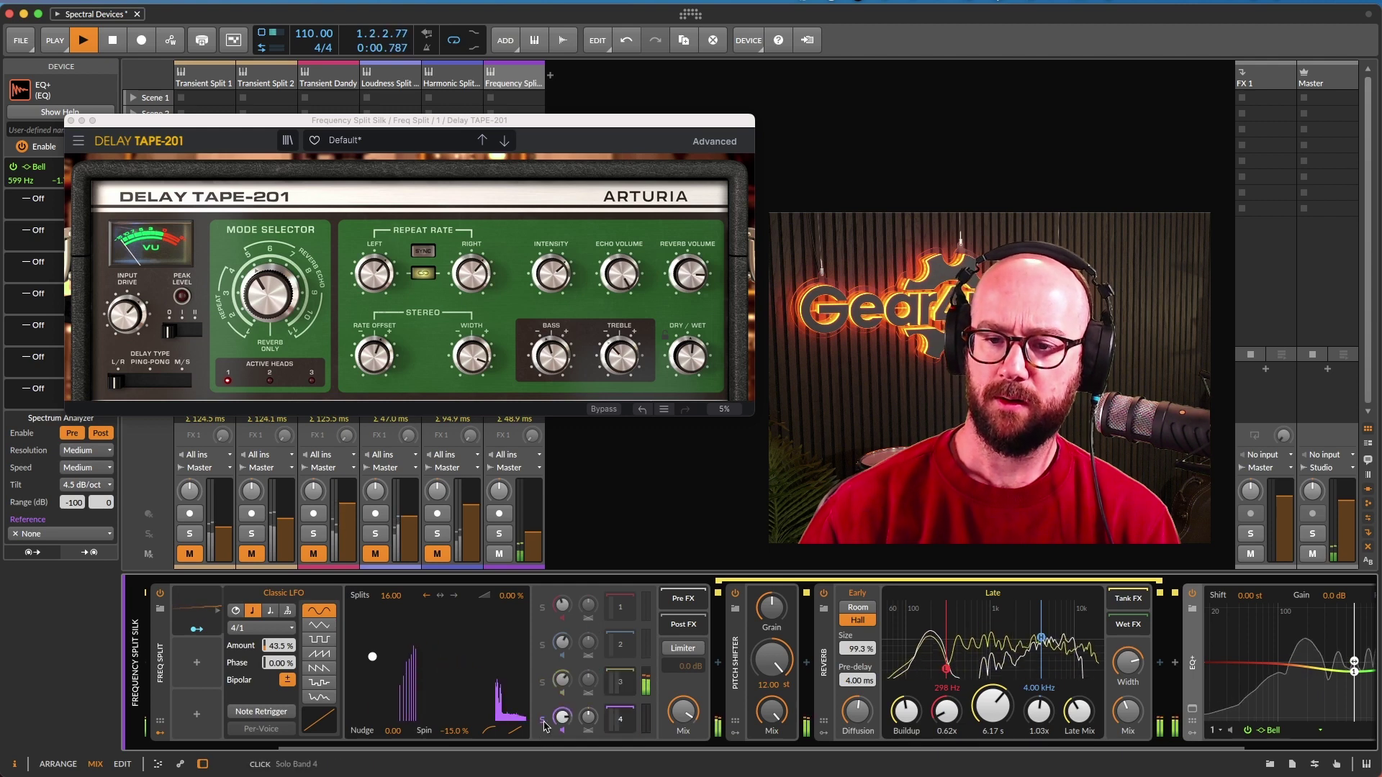
{"action": "left_click", "coordinate": [616, 719]}
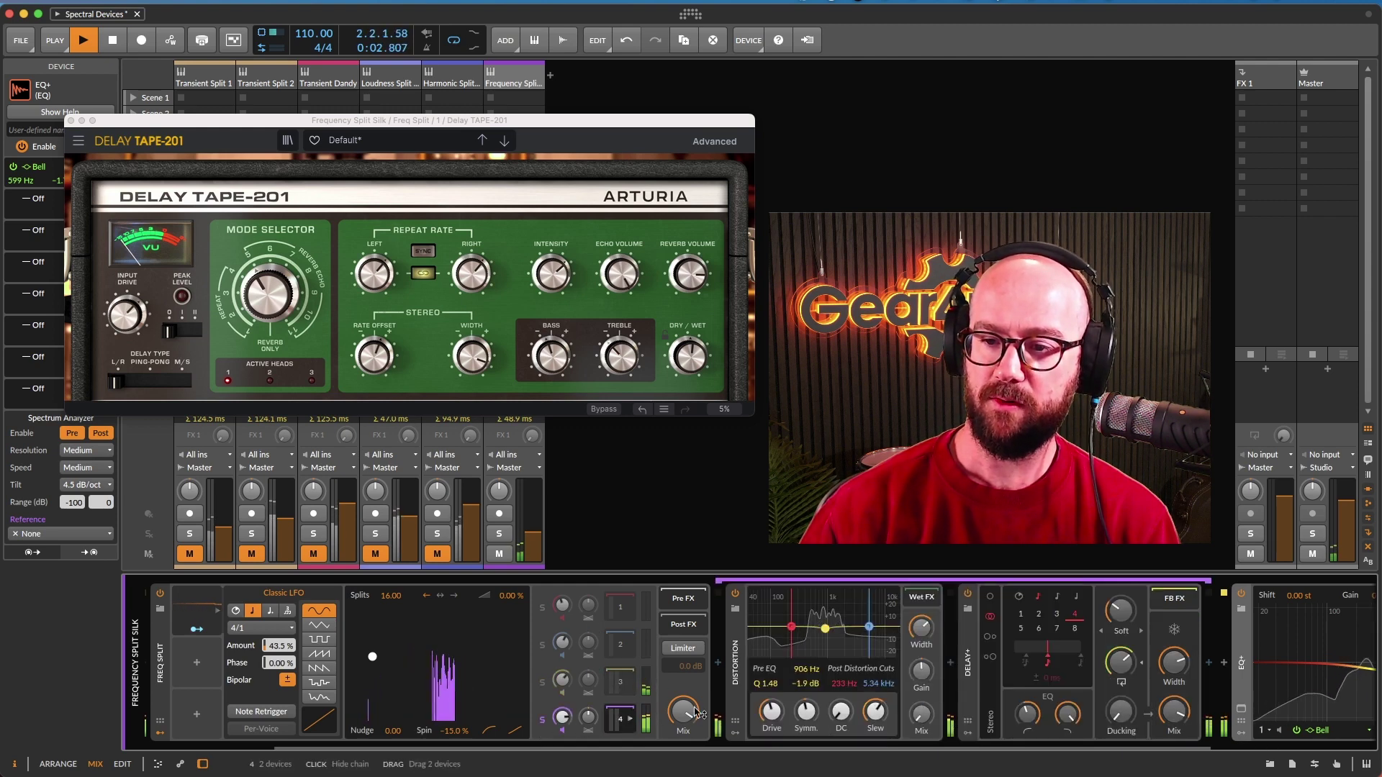
{"action": "left_click", "coordinate": [542, 721]}
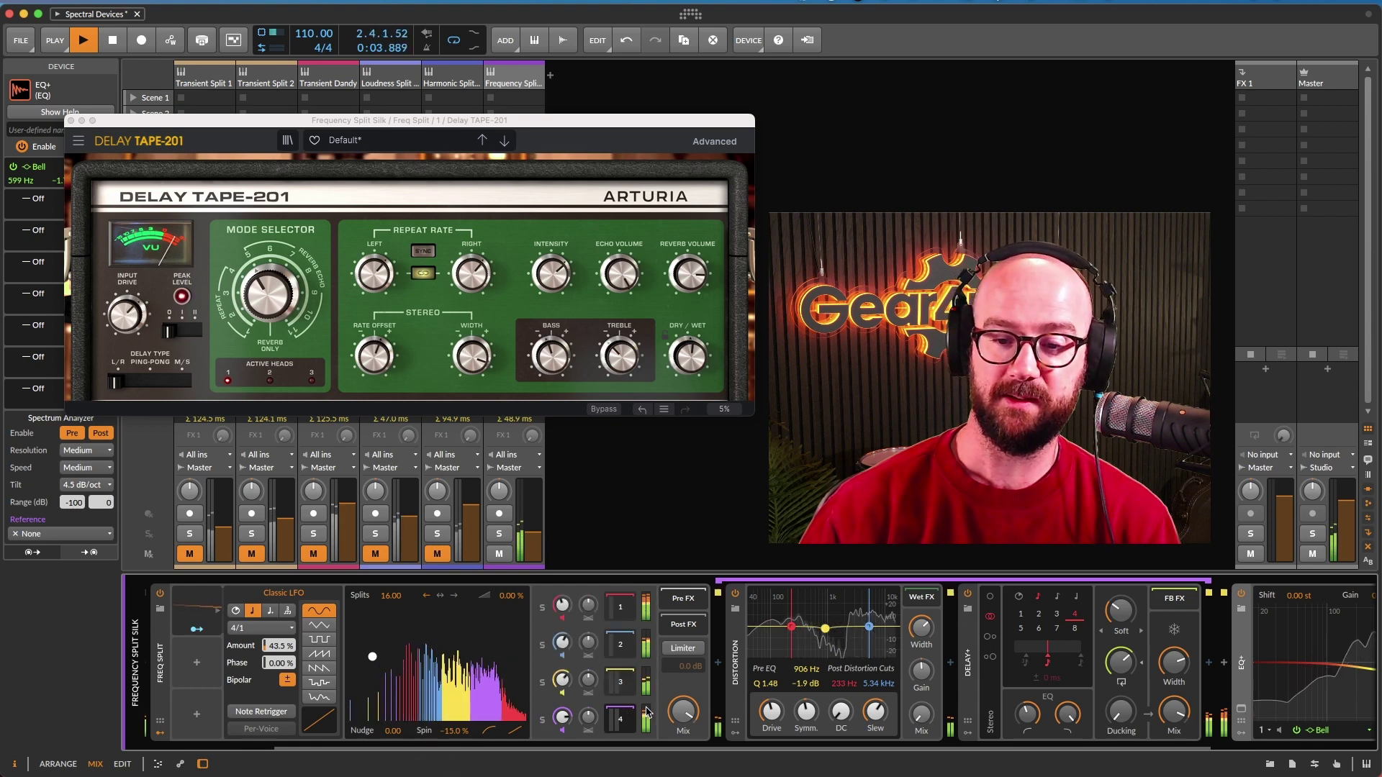
{"action": "key", "text": "space"}
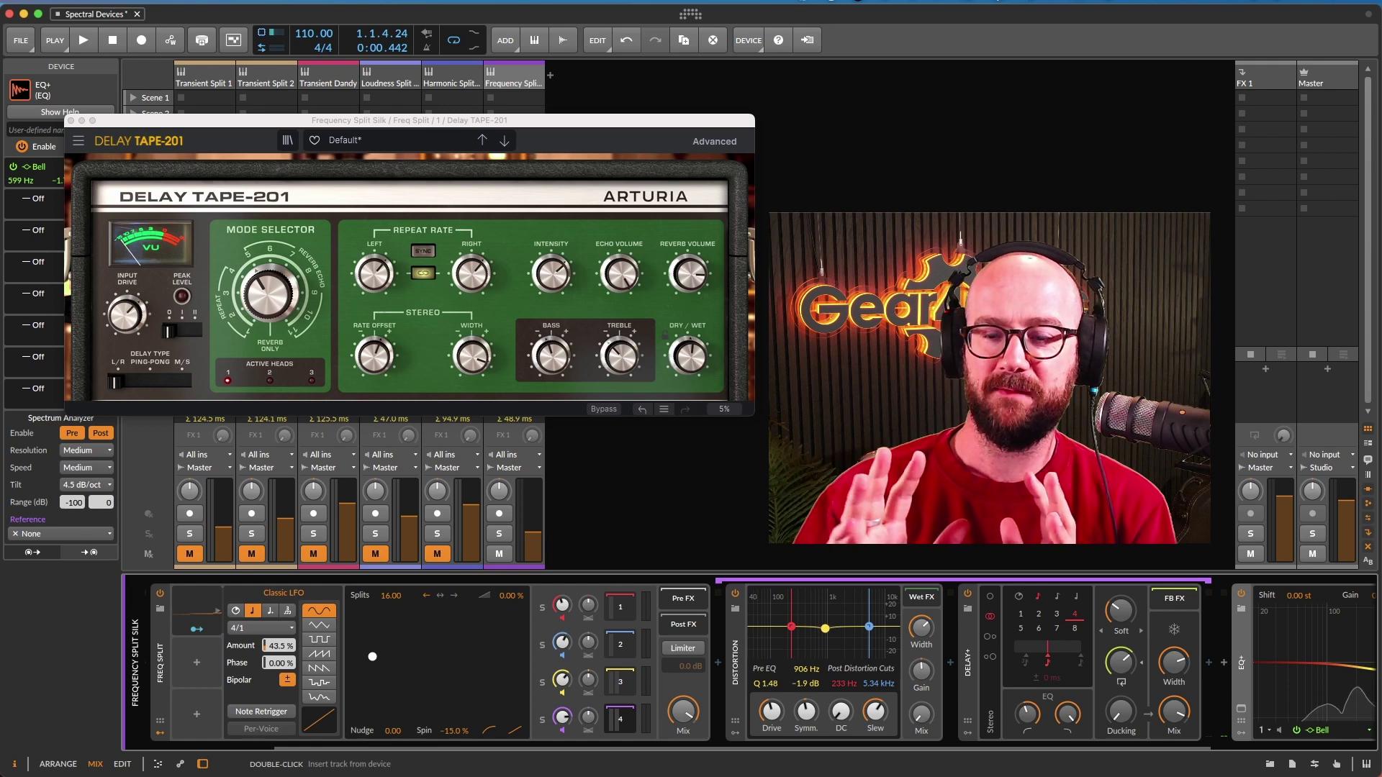
Raise the Frequency Split track volume to -17.5 dB while listening
{"action": "key", "text": "space"}
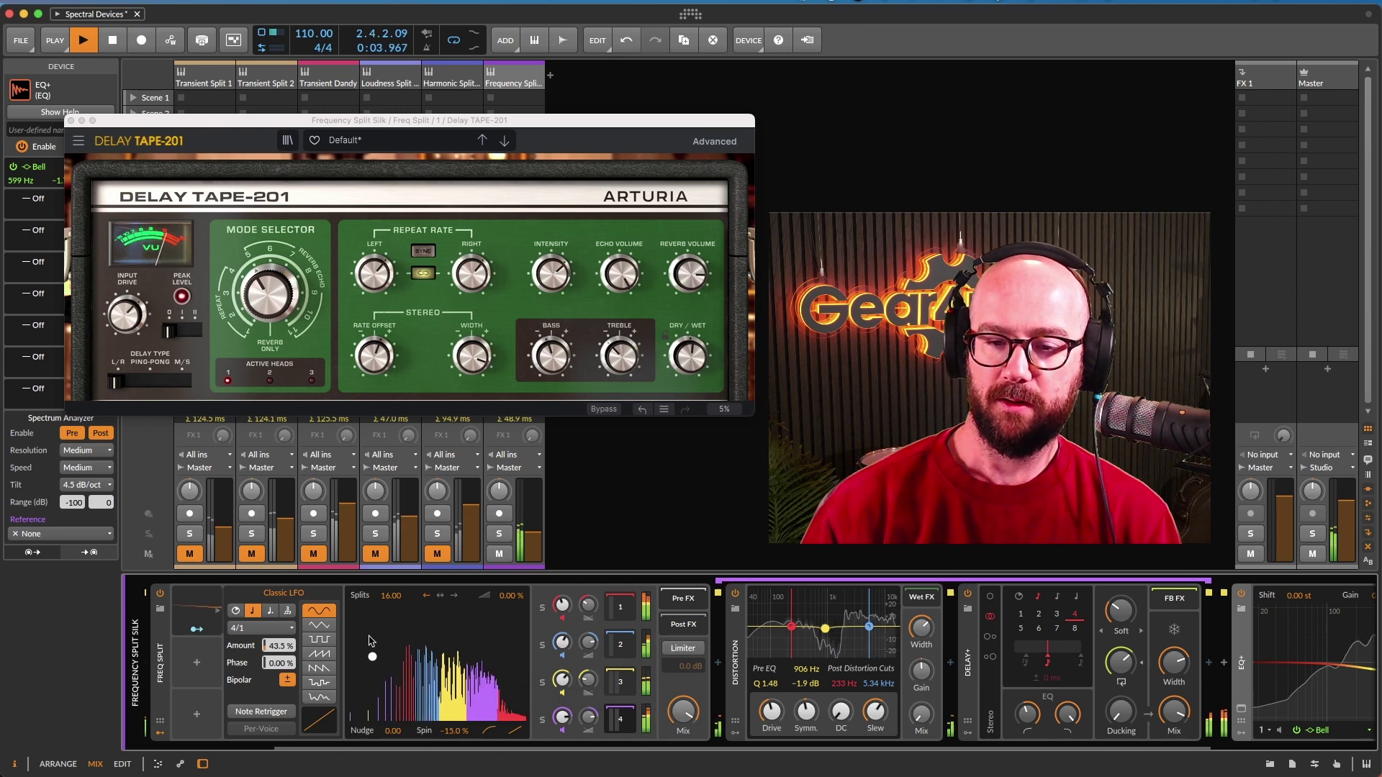
{"action": "left_click_drag", "start_coordinate": [533, 537], "coordinate": [534, 535]}
{"action": "key", "text": "space"}
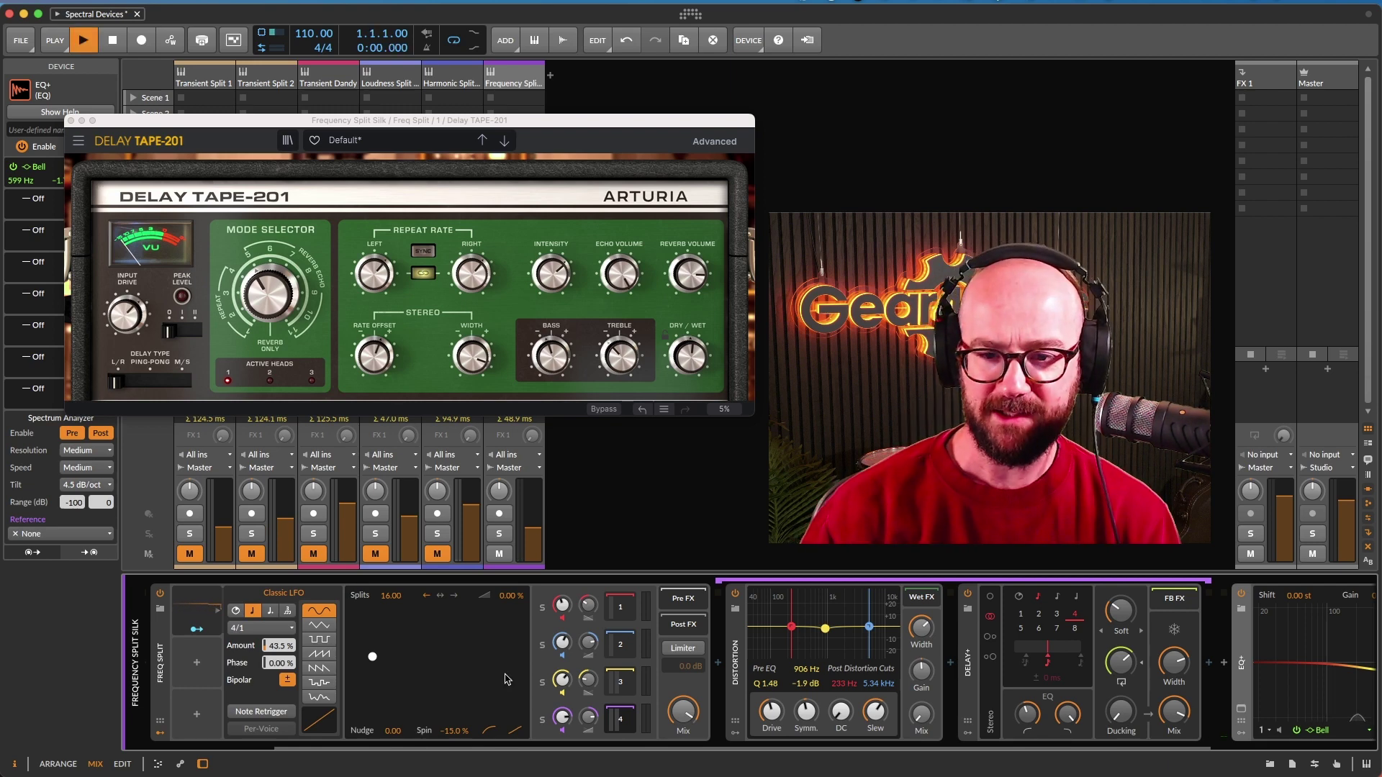
Close the Delay TAPE-201 window, mute Frequency Split, and select the Transient Split 1 track
{"action": "key", "text": "space"}
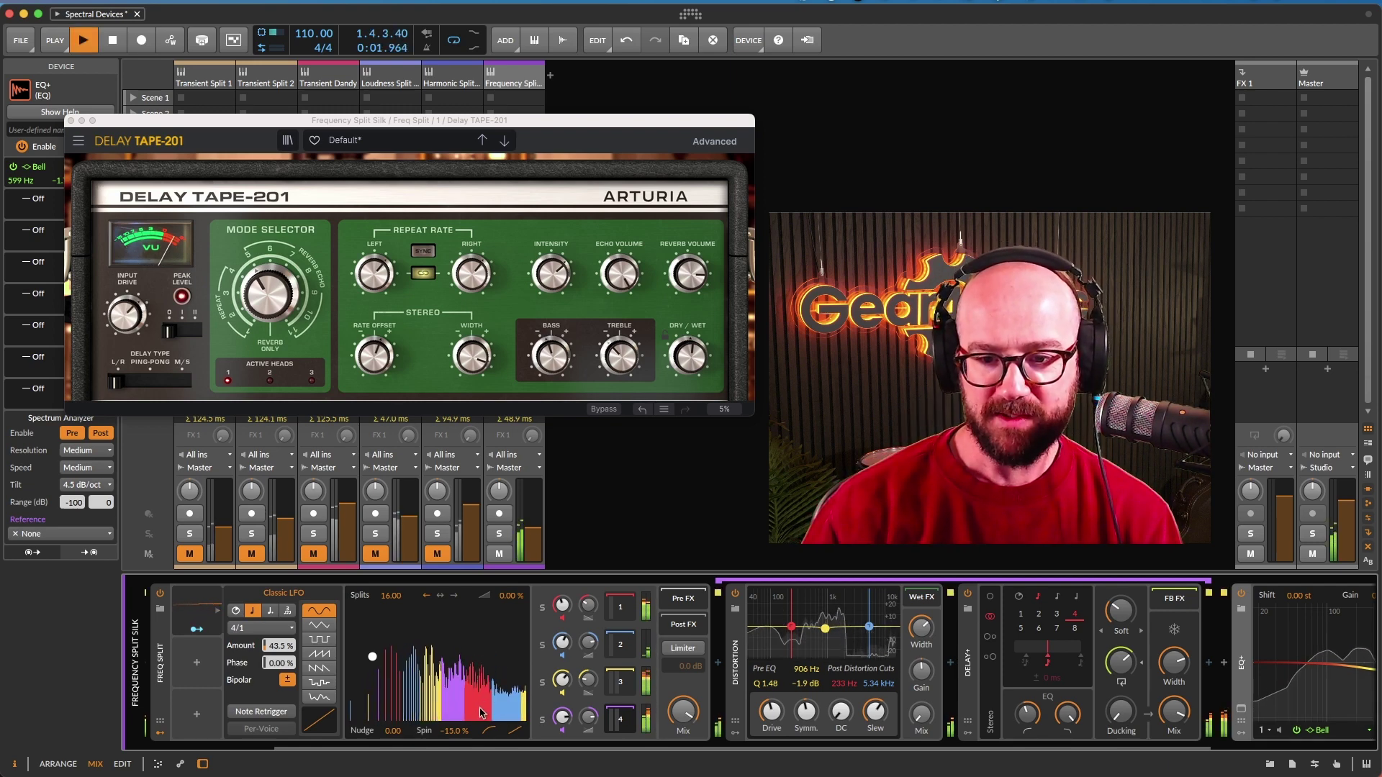
{"action": "key", "text": "space"}
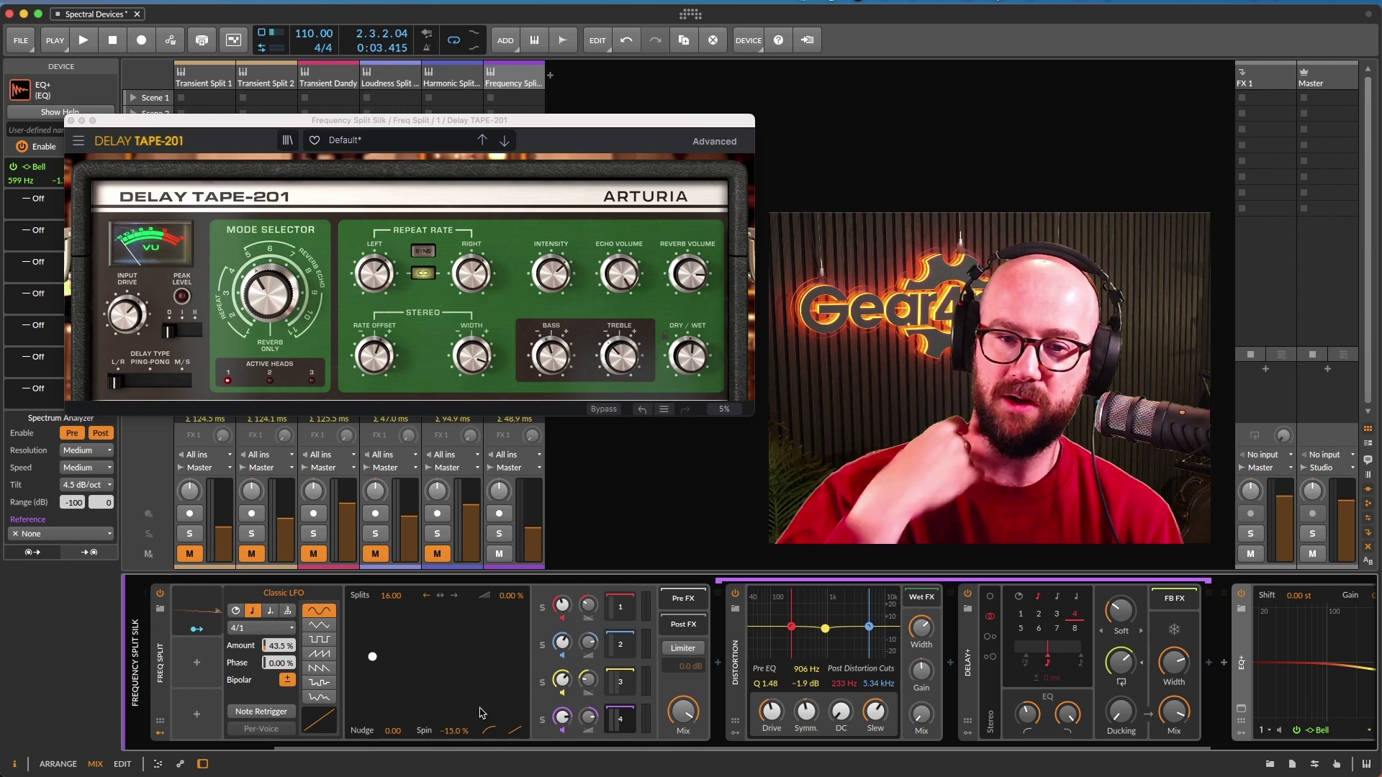
{"action": "left_click", "coordinate": [69, 121]}
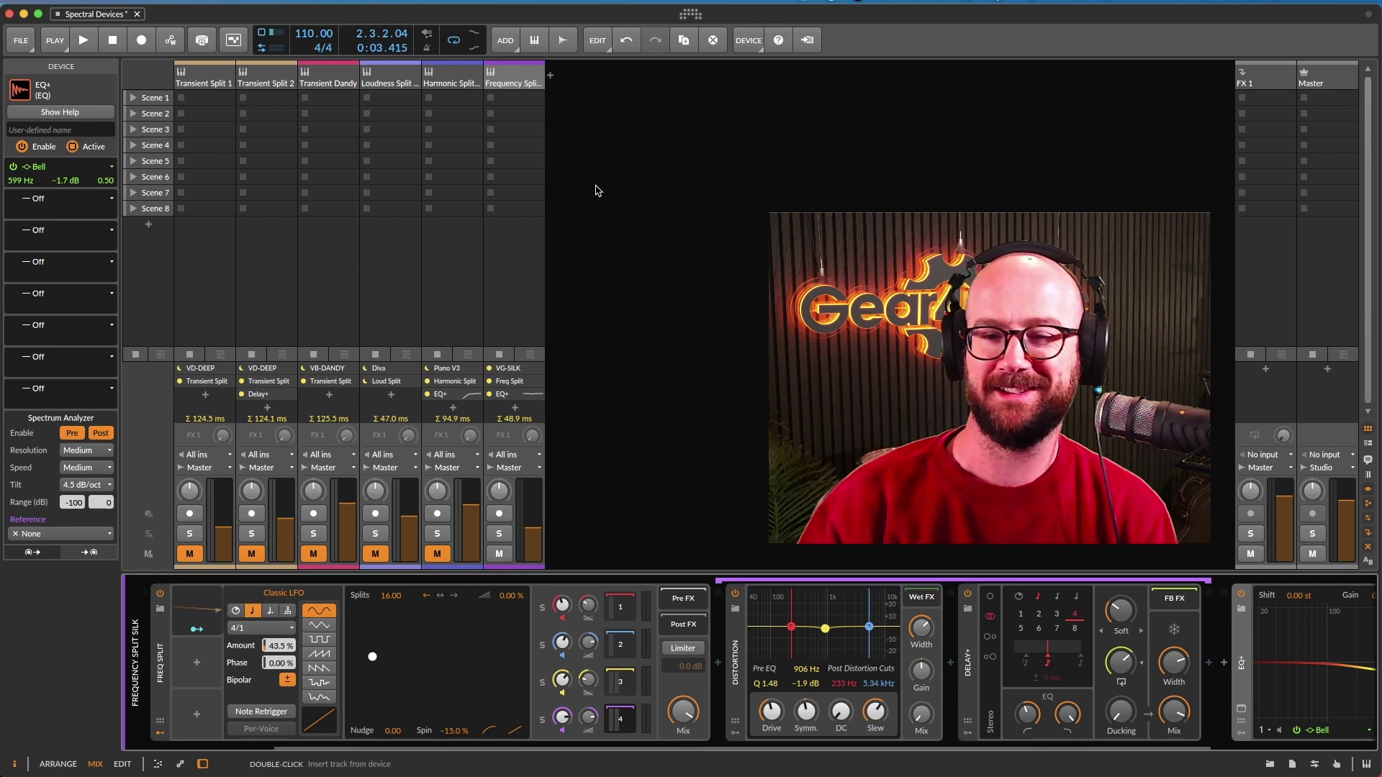
{"action": "left_click", "coordinate": [498, 554]}
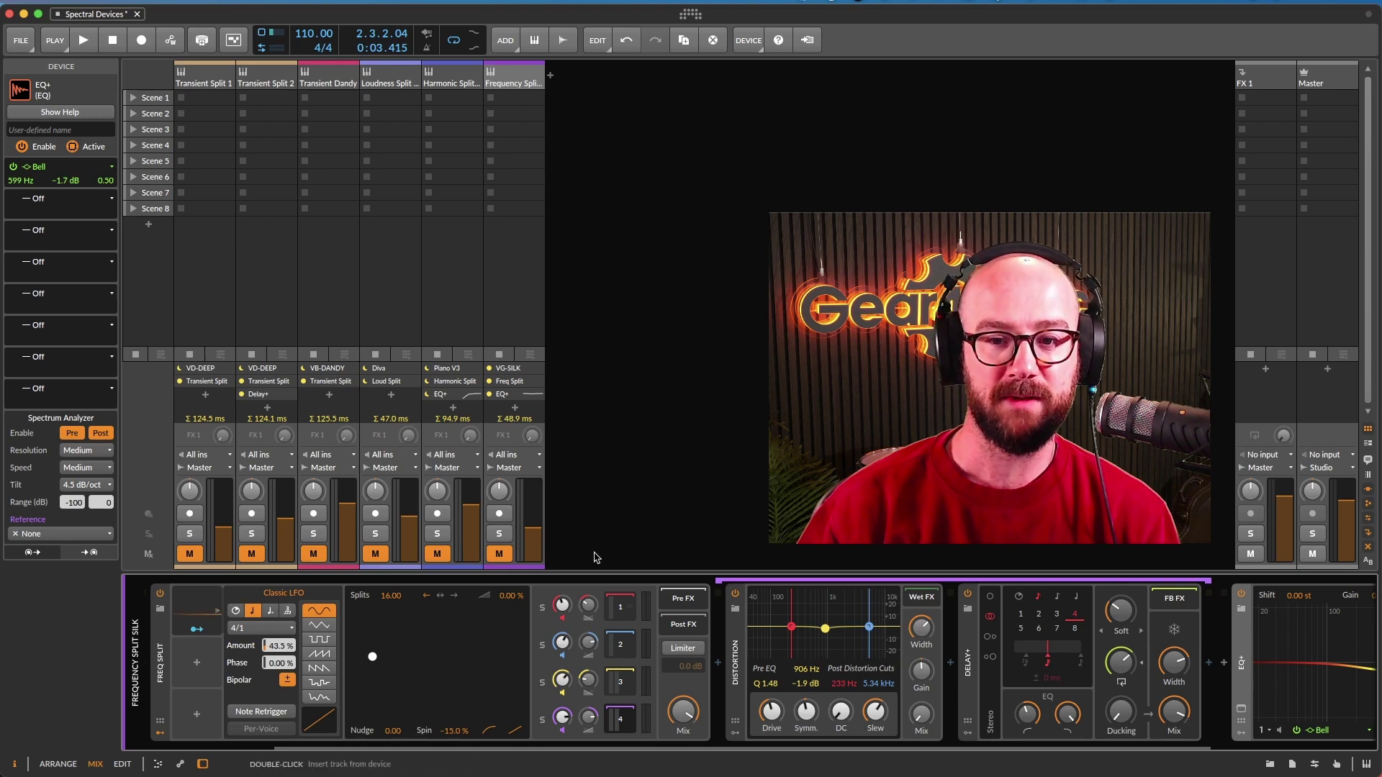
{"action": "left_click", "coordinate": [213, 73]}
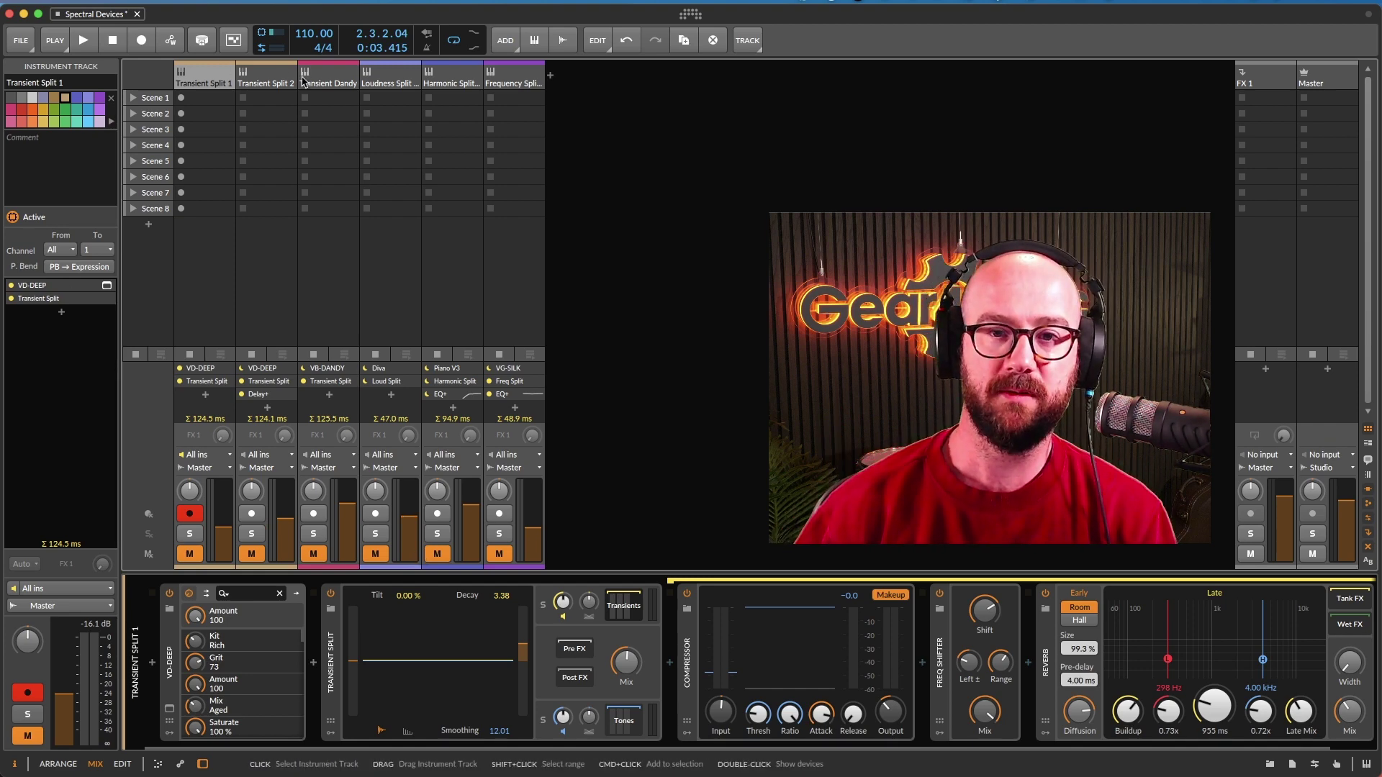
Compare Transient Split 1 dry versus wet, settling the split mix at 88.5%
{"action": "left_click", "coordinate": [329, 82]}
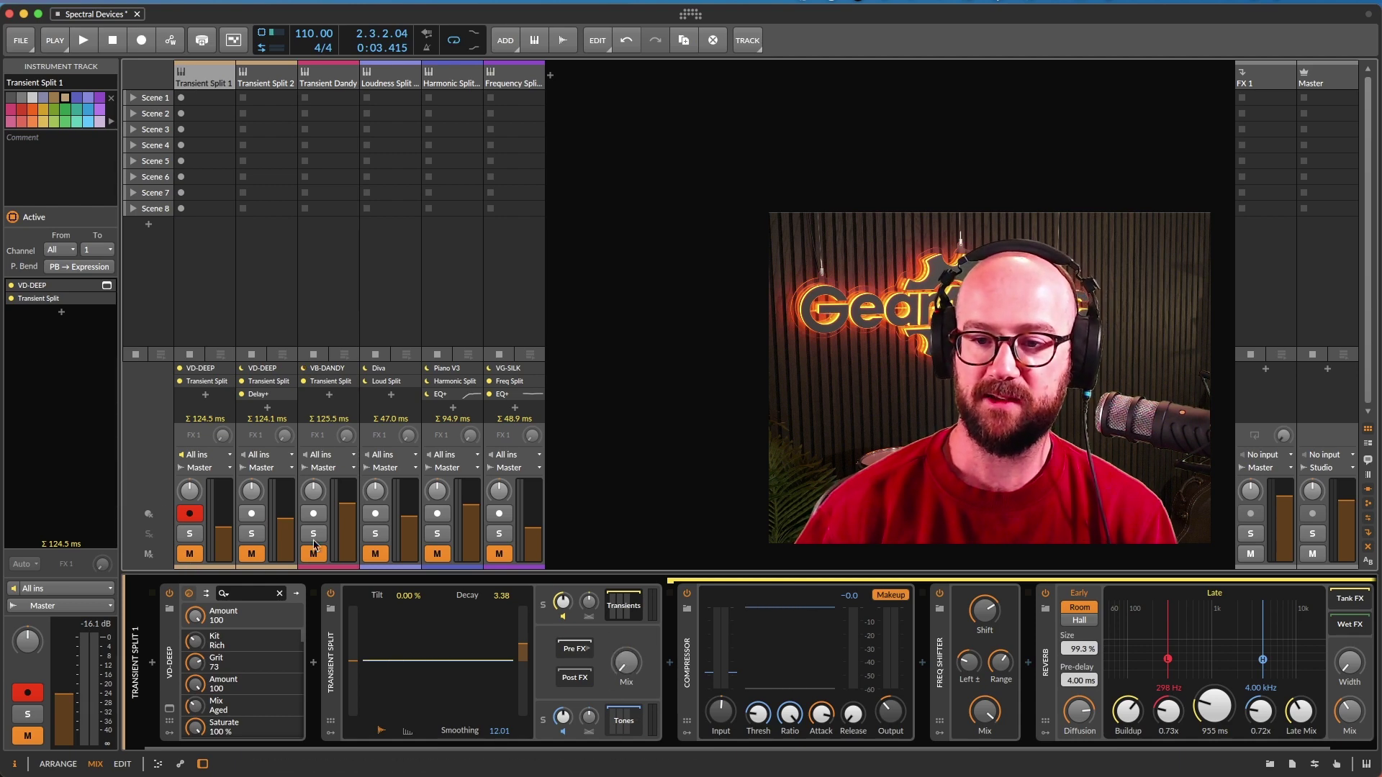
{"action": "key", "text": "space"}
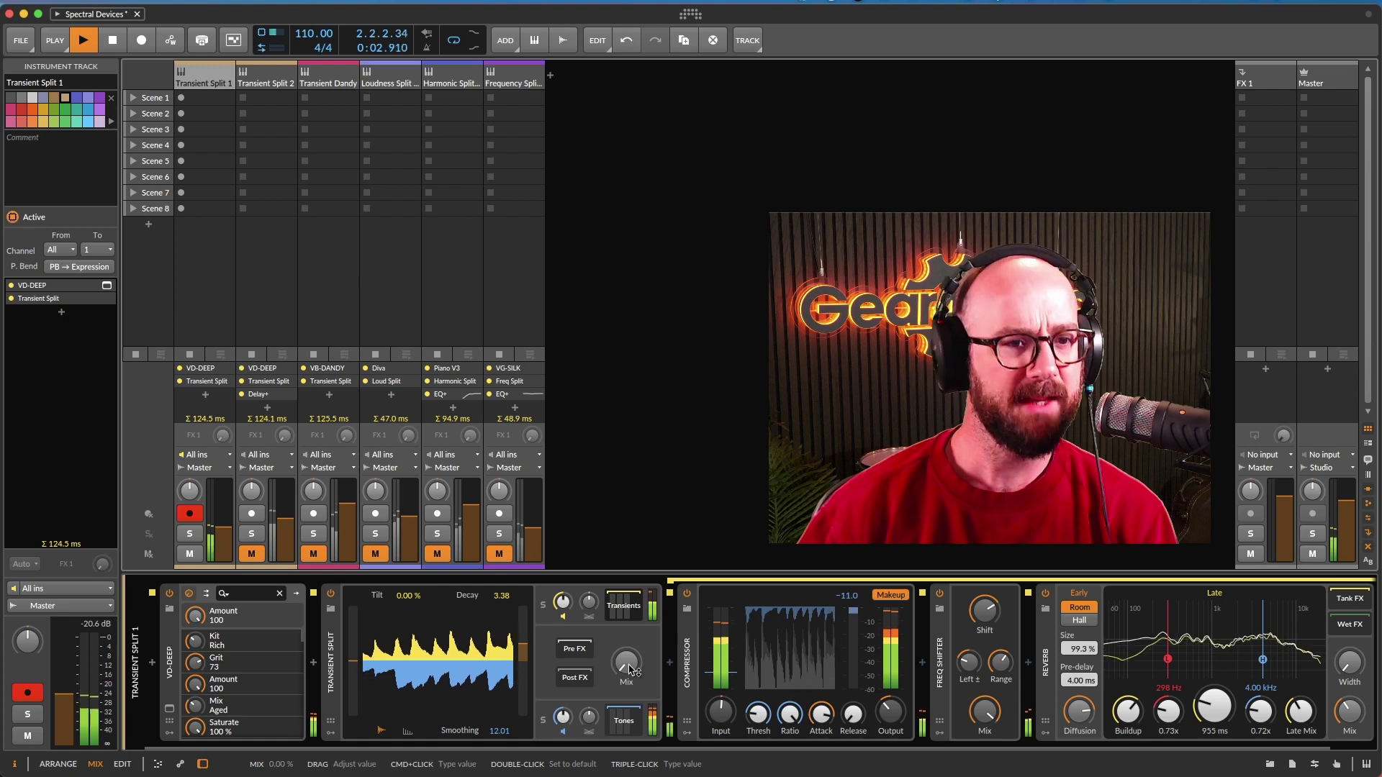
{"action": "left_click", "coordinate": [200, 84]}
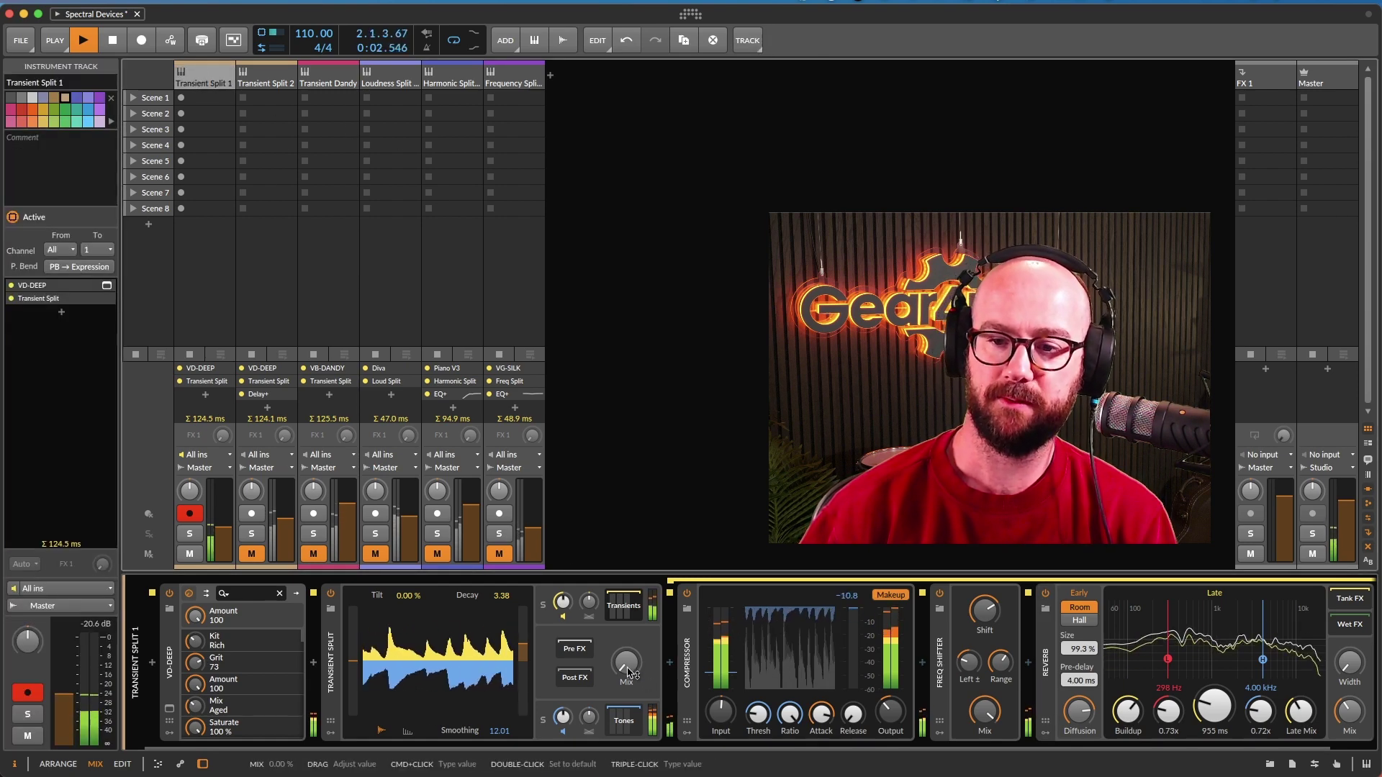
{"action": "left_click_drag", "start_coordinate": [626, 663], "coordinate": [629, 652]}
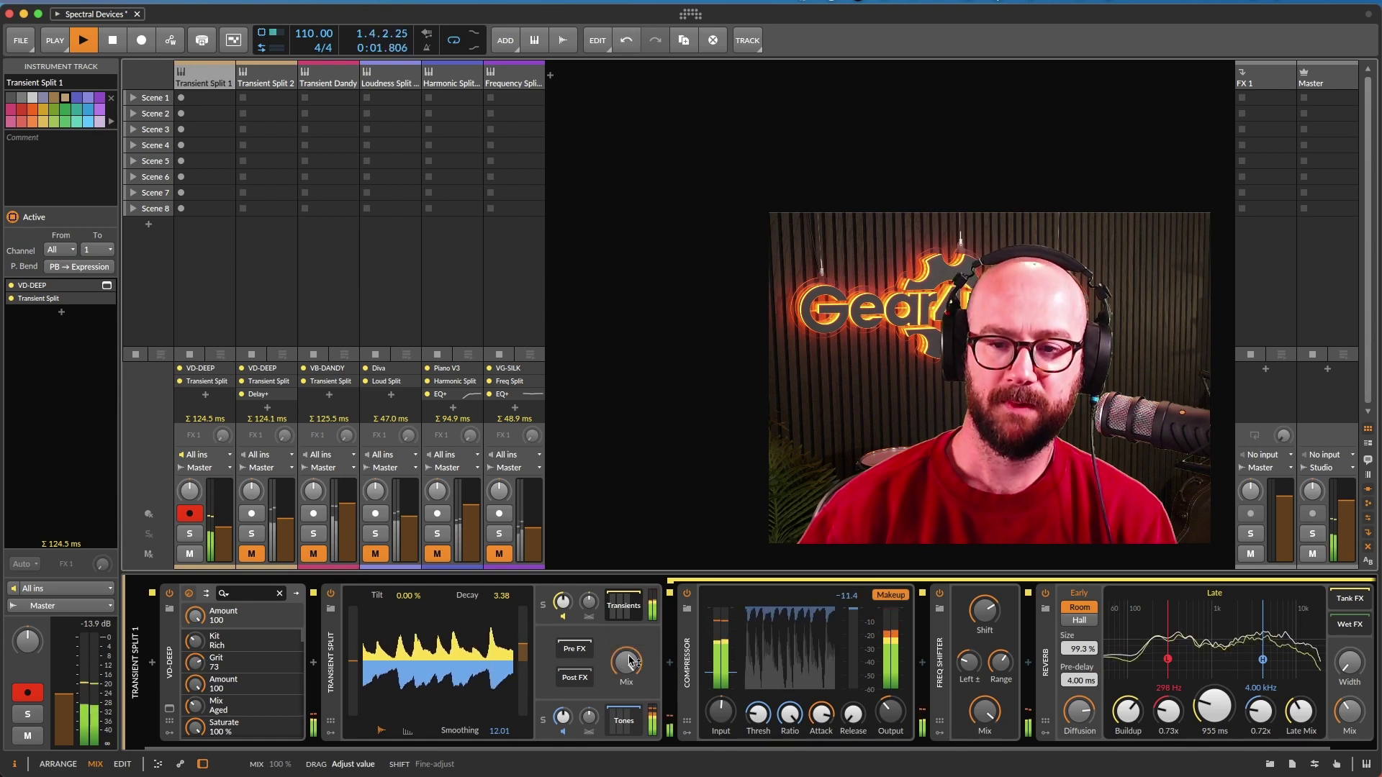
{"action": "key", "text": "space"}
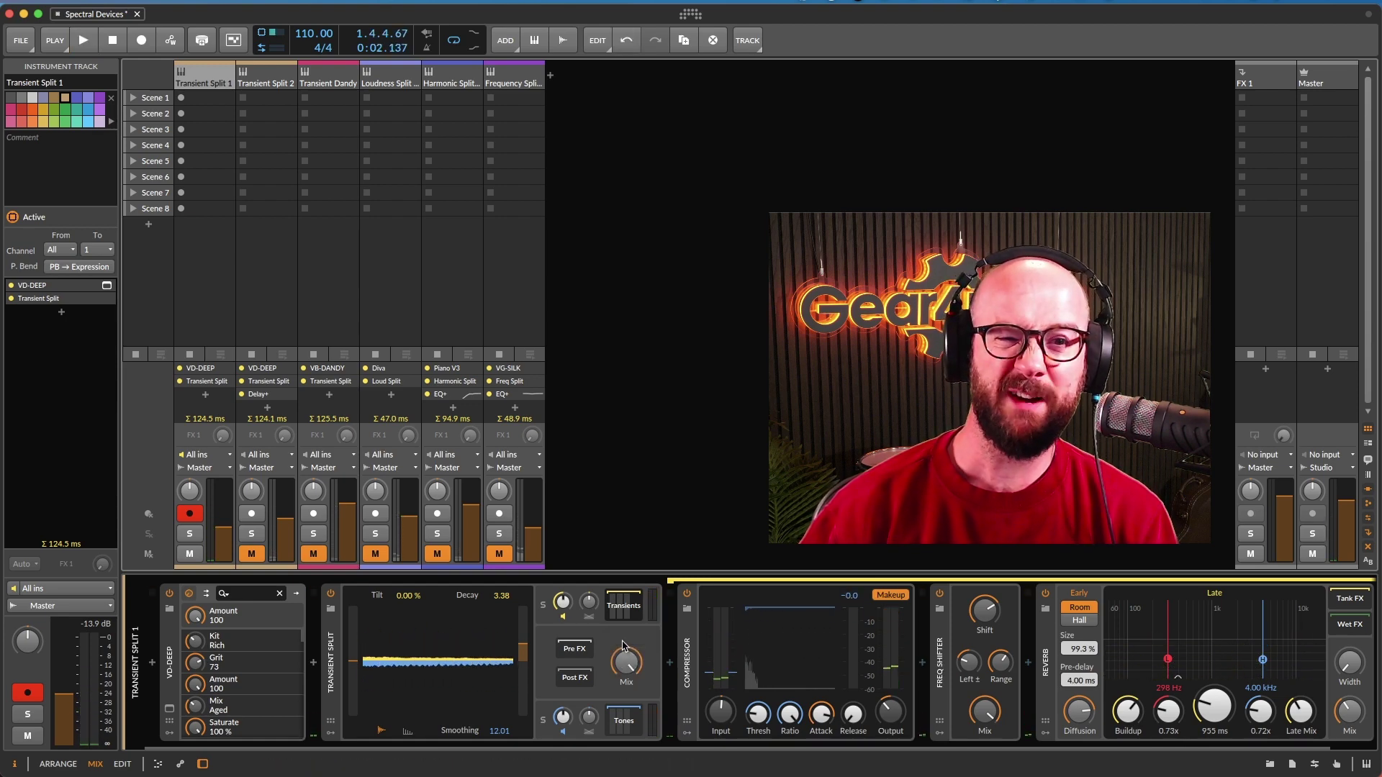
{"action": "key", "text": "space"}
{"action": "left_click_drag", "start_coordinate": [627, 661], "coordinate": [626, 661]}
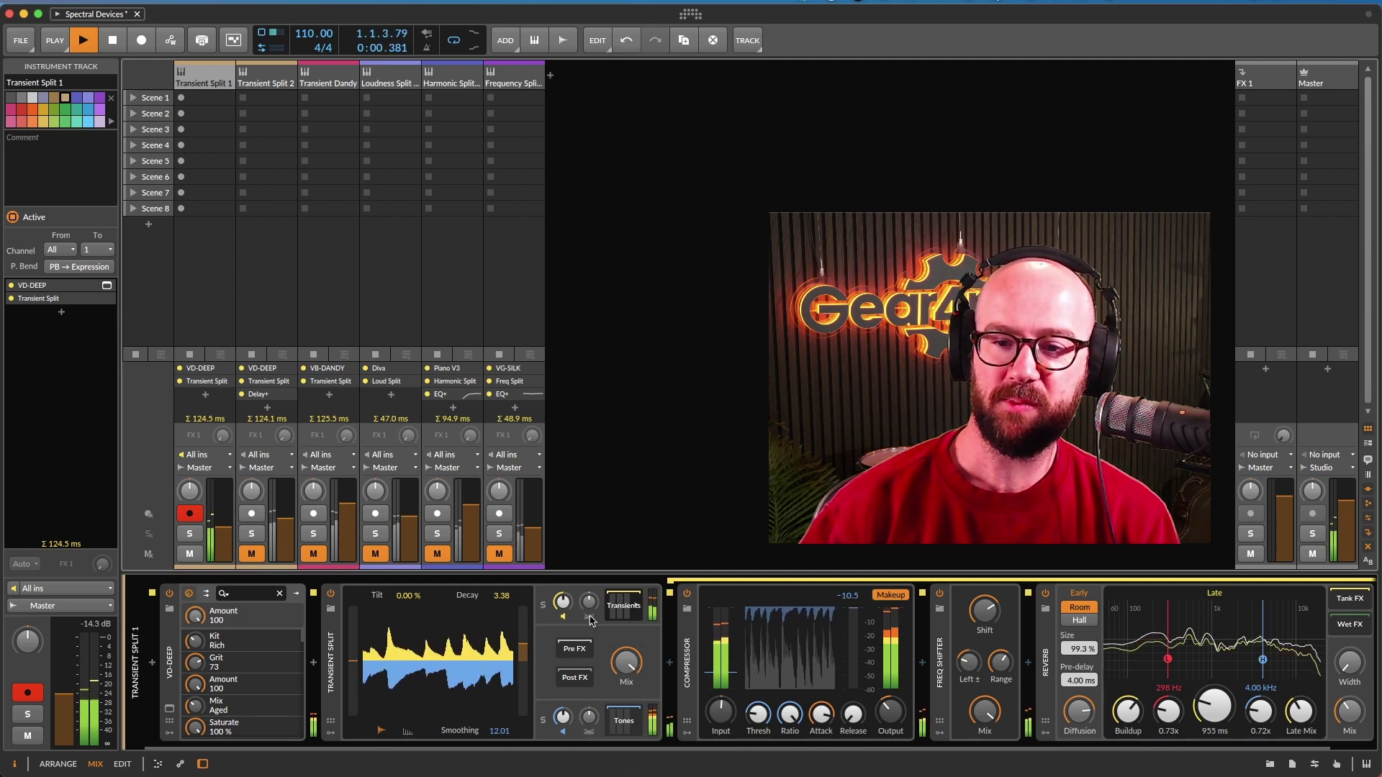
{"action": "key", "text": "space"}
{"action": "key", "text": "space"}
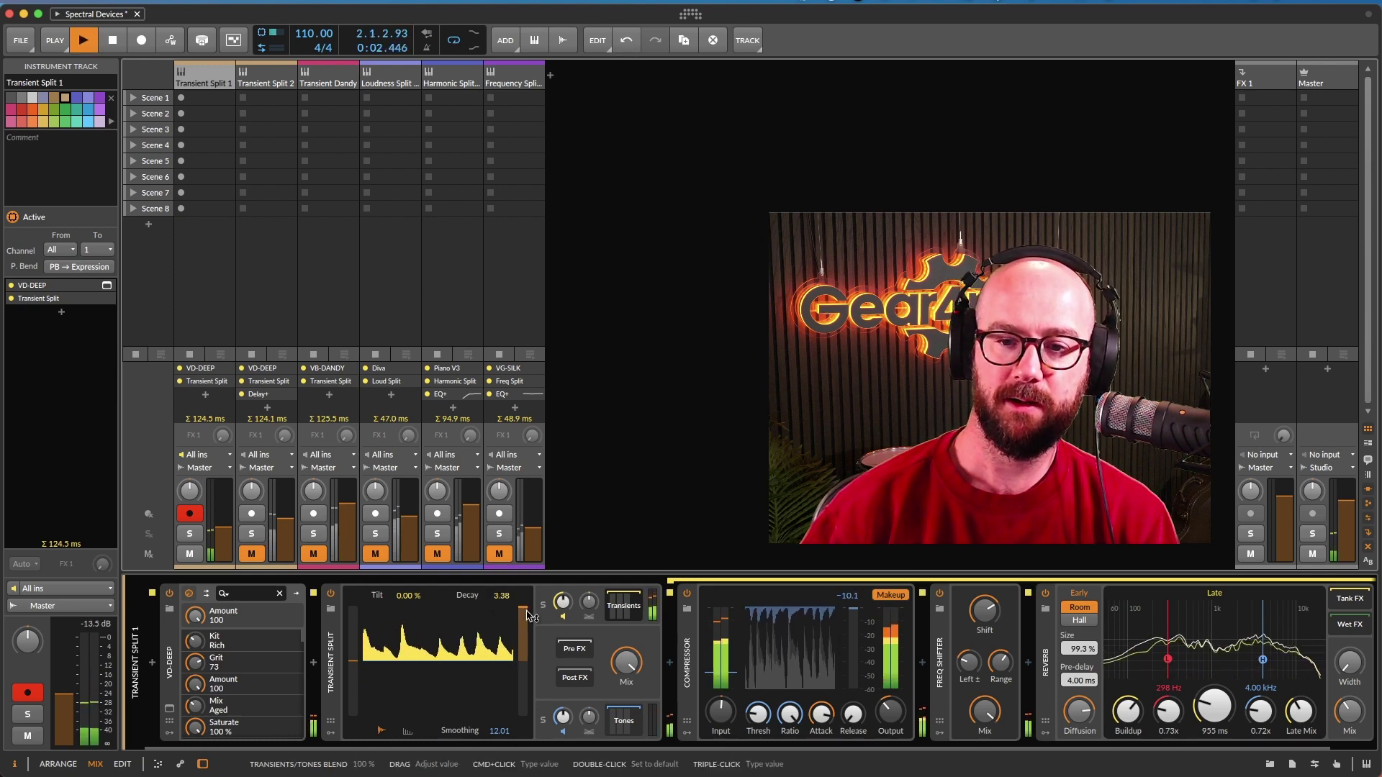
Set the transients/tones blend to 0% and turn the Freq Shifter mix down to 0%
{"action": "left_click_drag", "start_coordinate": [531, 616], "coordinate": [531, 648]}
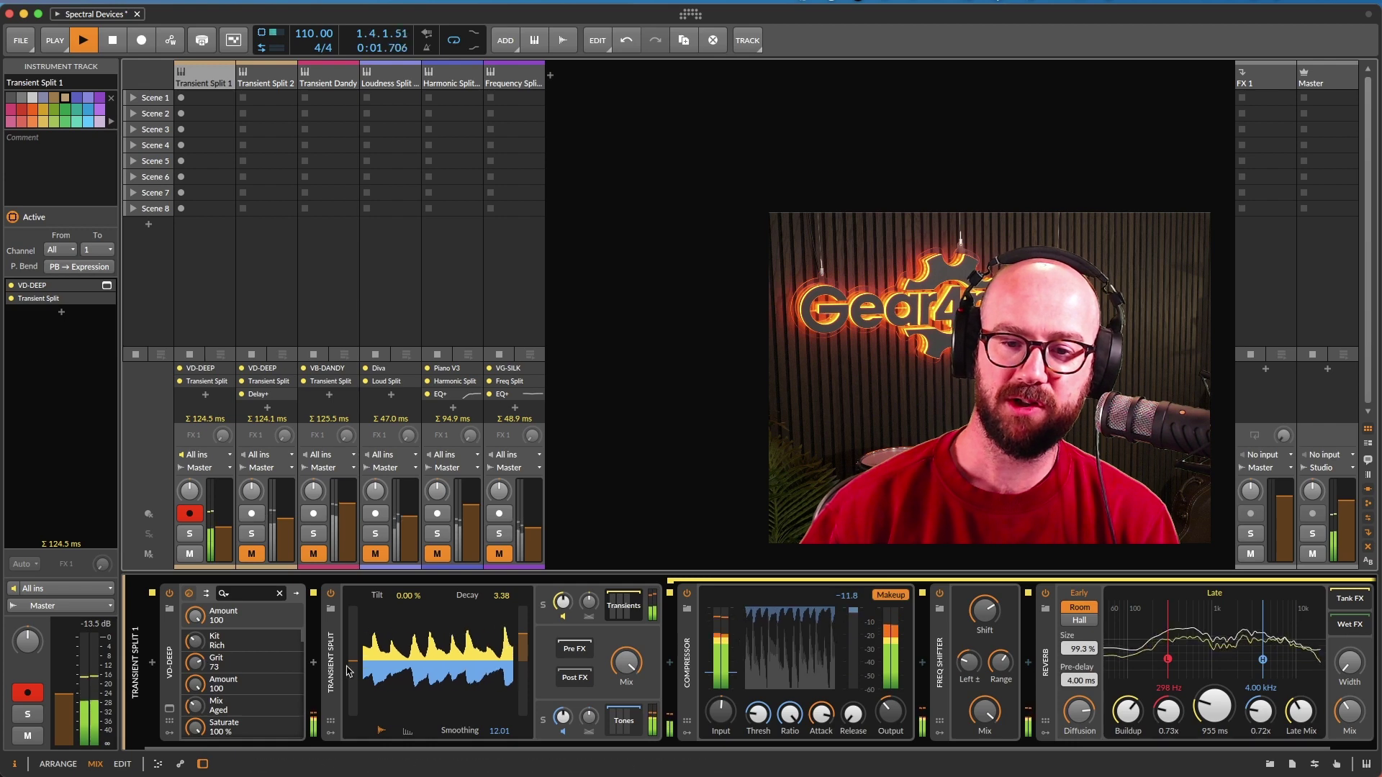
{"action": "key", "text": "space"}
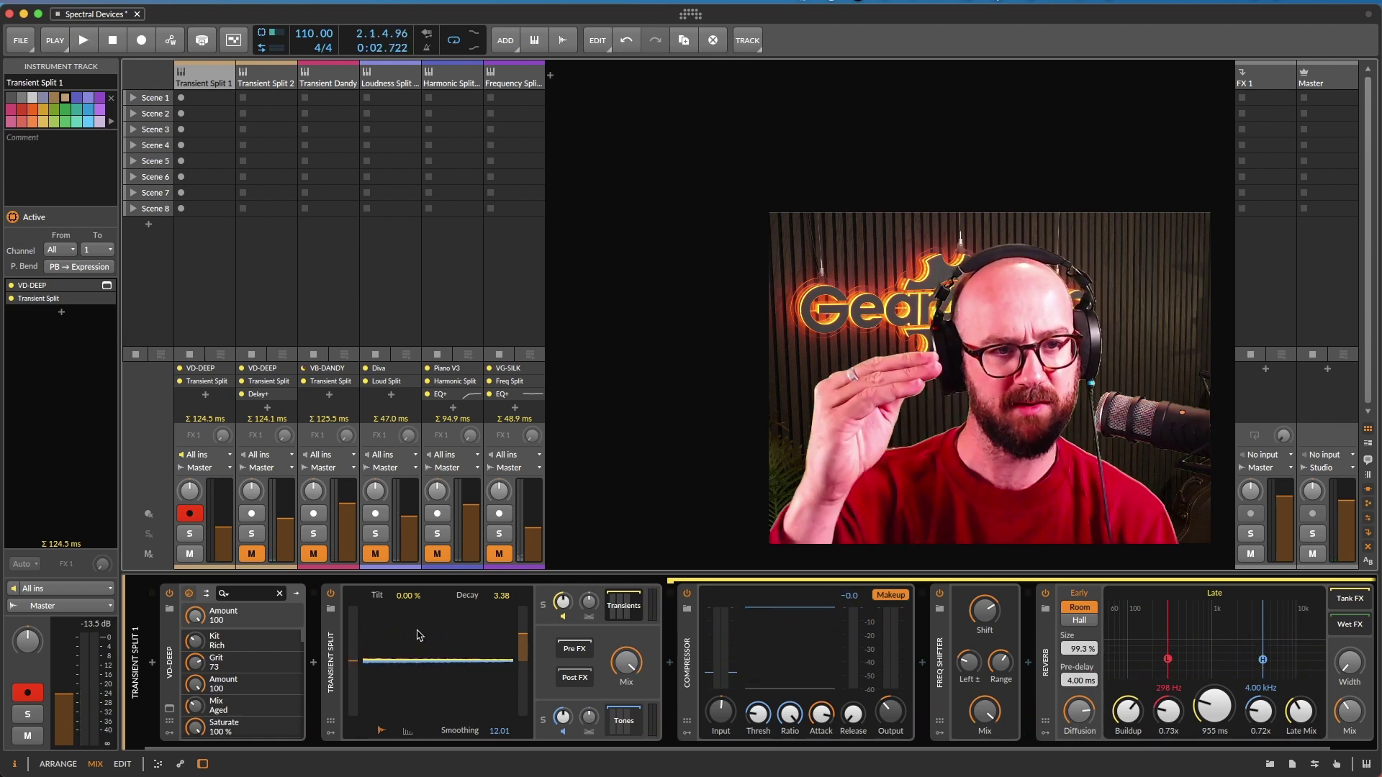
{"action": "key", "text": "space"}
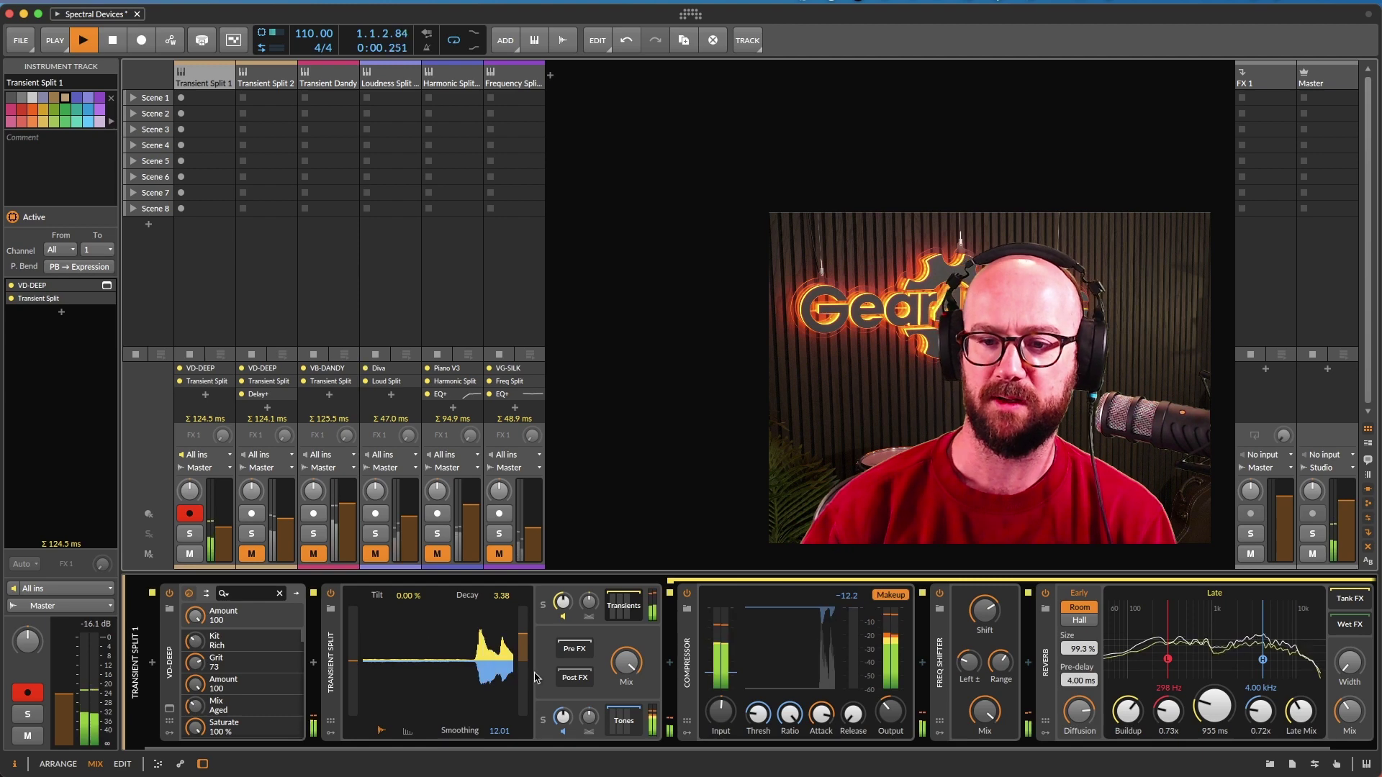
{"action": "left_click", "coordinate": [617, 610]}
{"action": "left_click", "coordinate": [617, 611]}
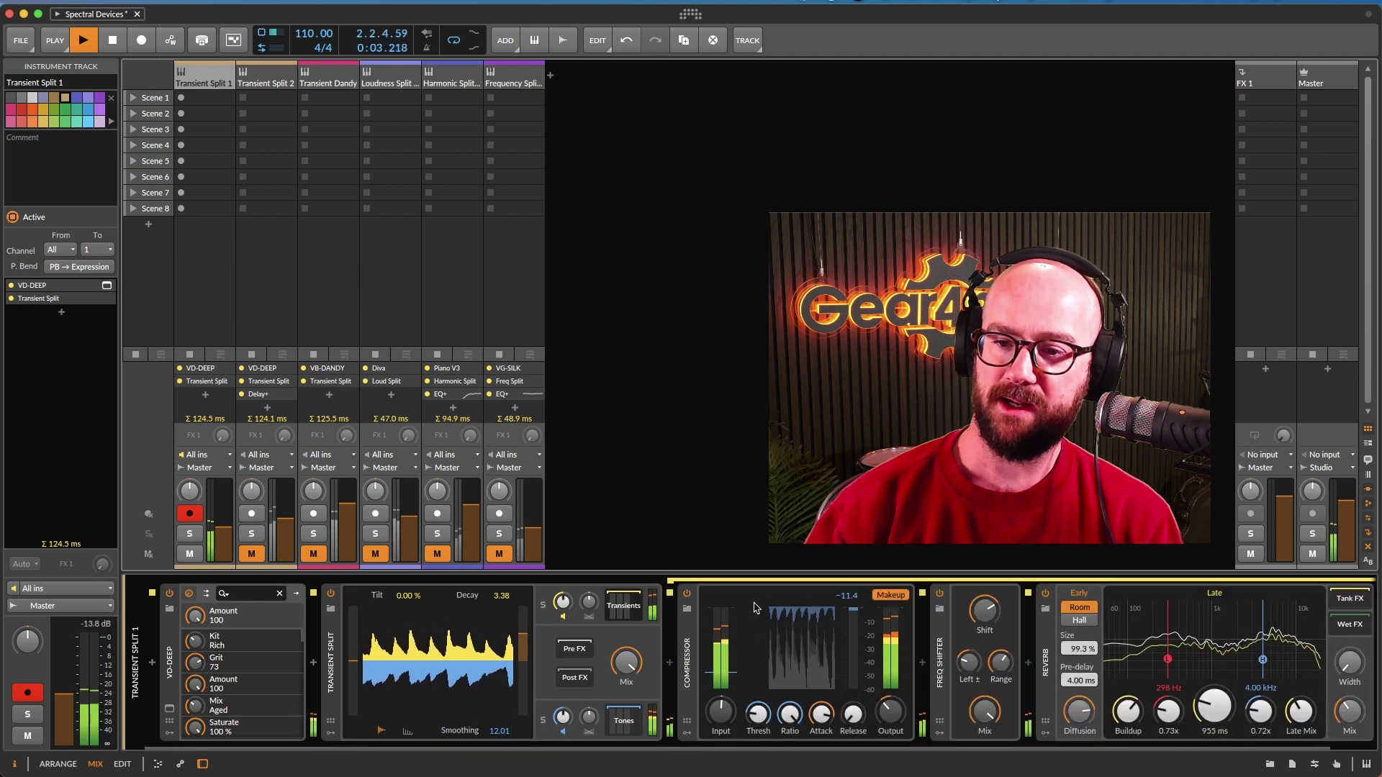
{"action": "scroll", "coordinate": [609, 617], "scroll_direction": "right", "scroll_amount": 2}
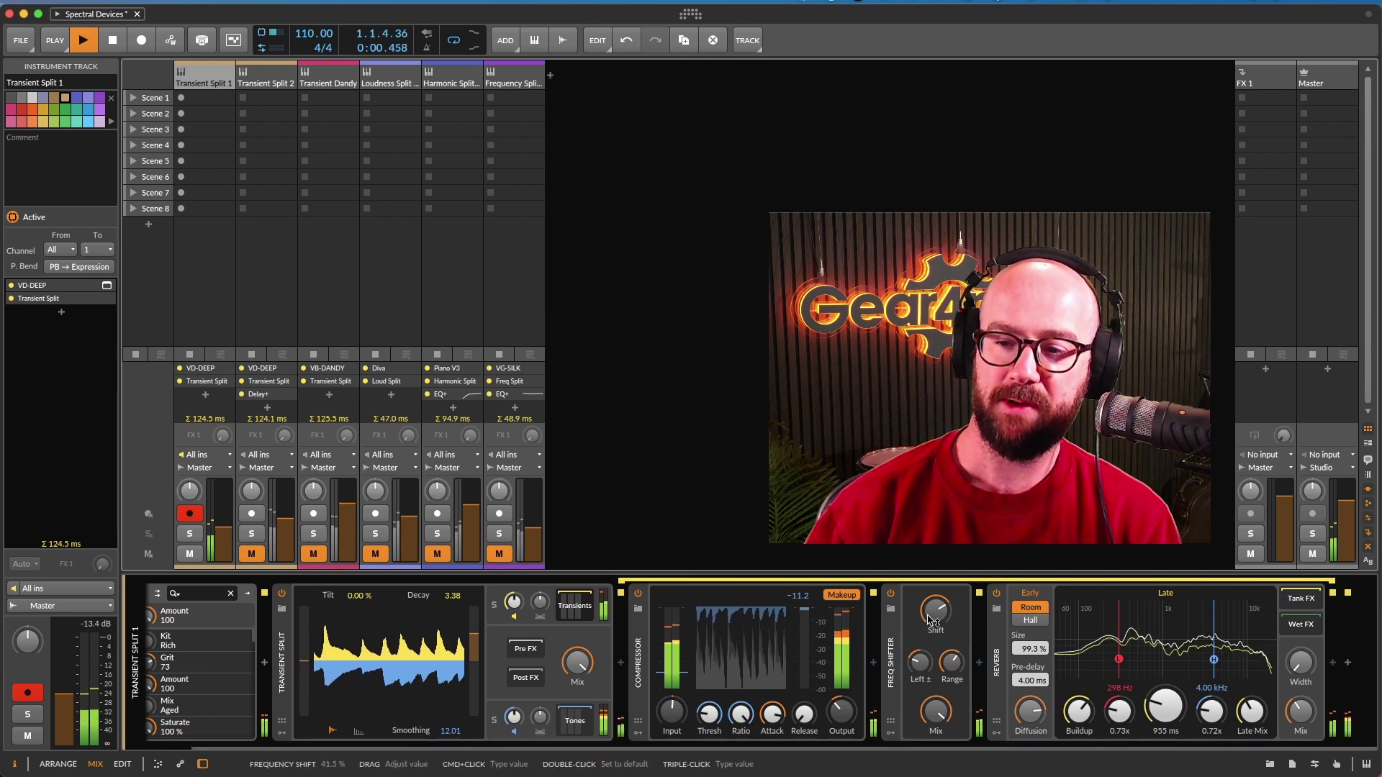
{"action": "left_click_drag", "start_coordinate": [936, 711], "coordinate": [935, 754]}
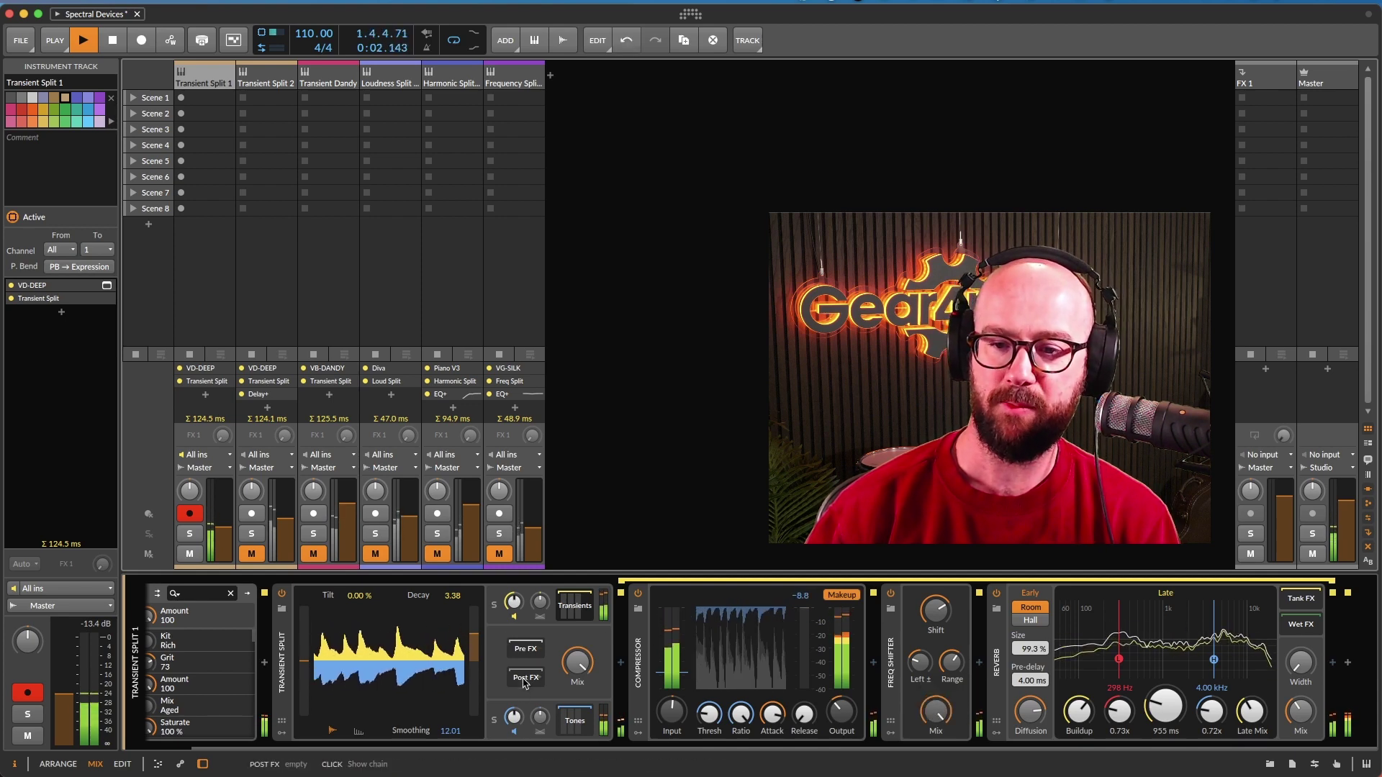
Open the Tones band's Rev Spring-636 window, return Transient Split mix to 100%, and stop
{"action": "left_click", "coordinate": [567, 722]}
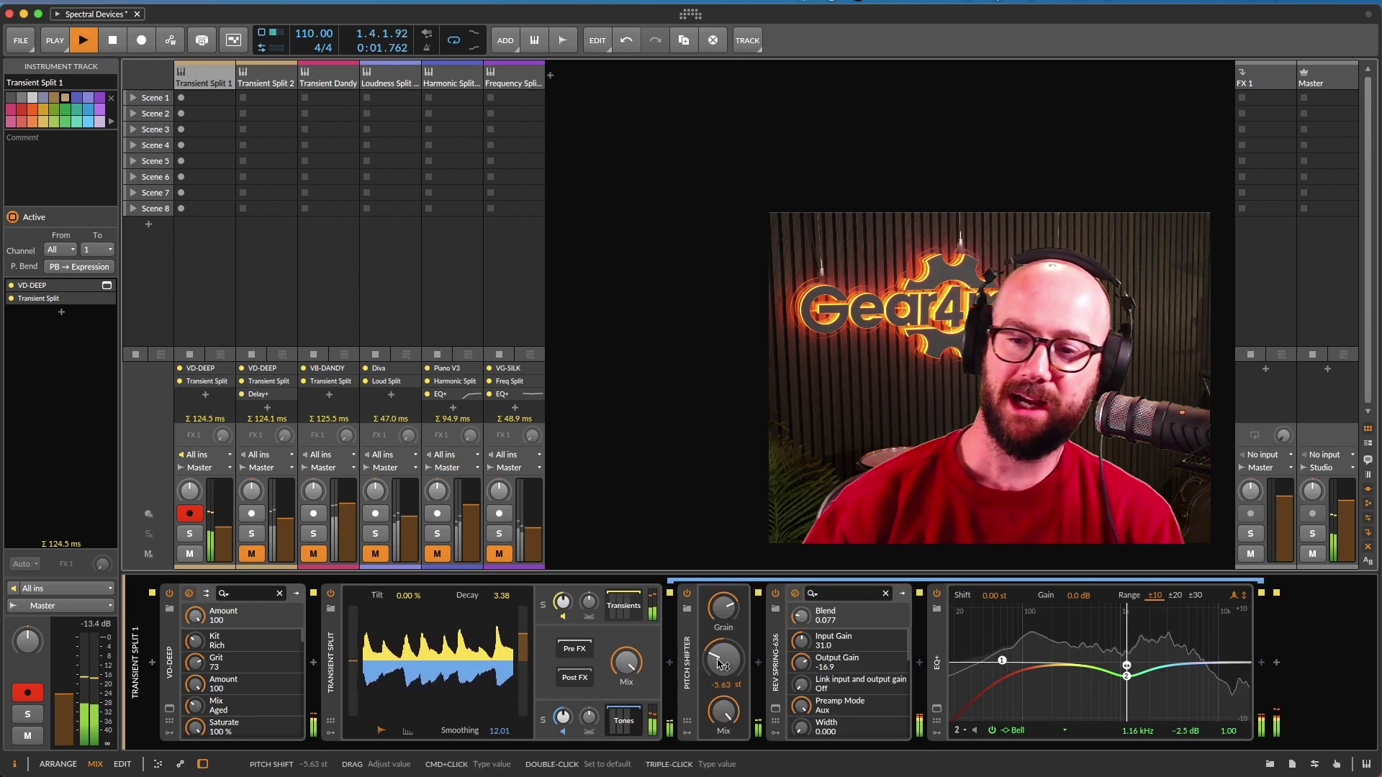
{"action": "left_click", "coordinate": [775, 709]}
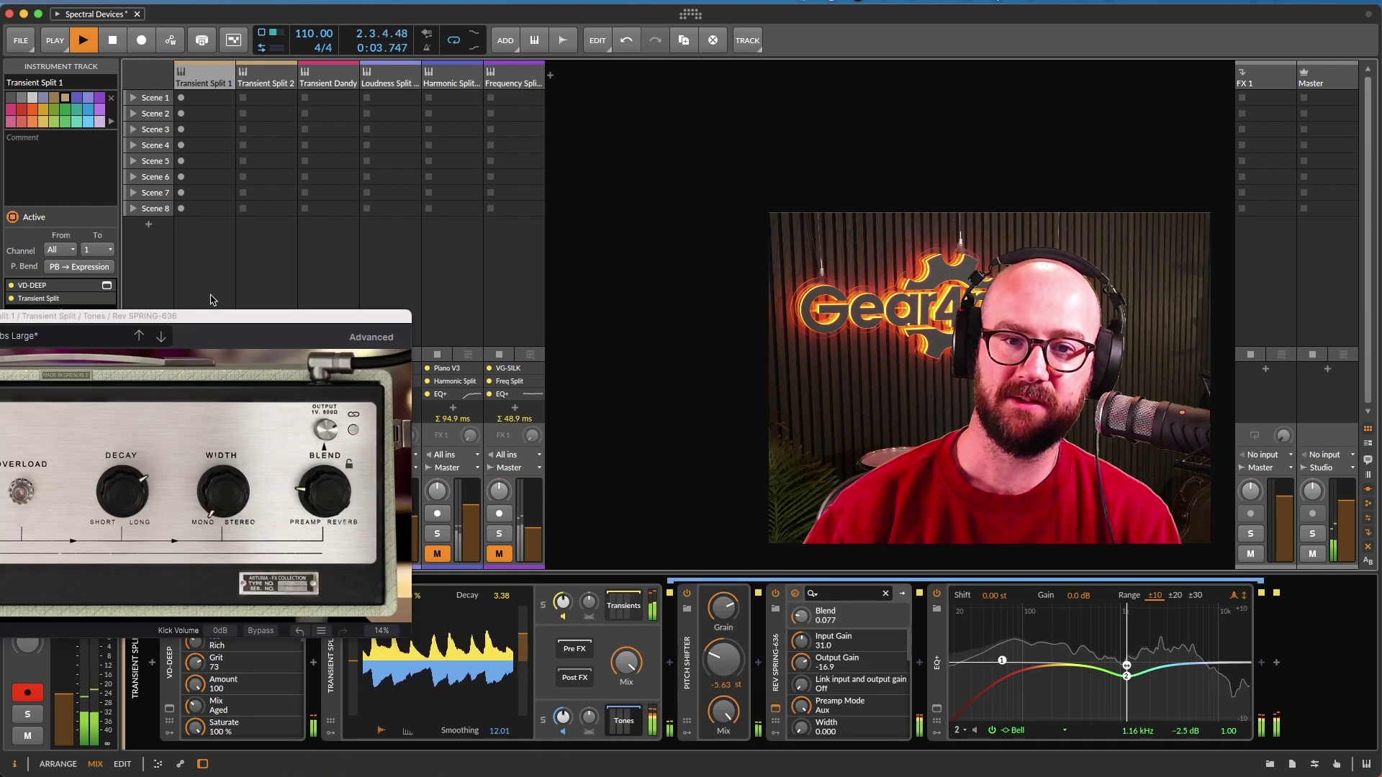
{"action": "left_click_drag", "start_coordinate": [210, 324], "coordinate": [515, 187]}
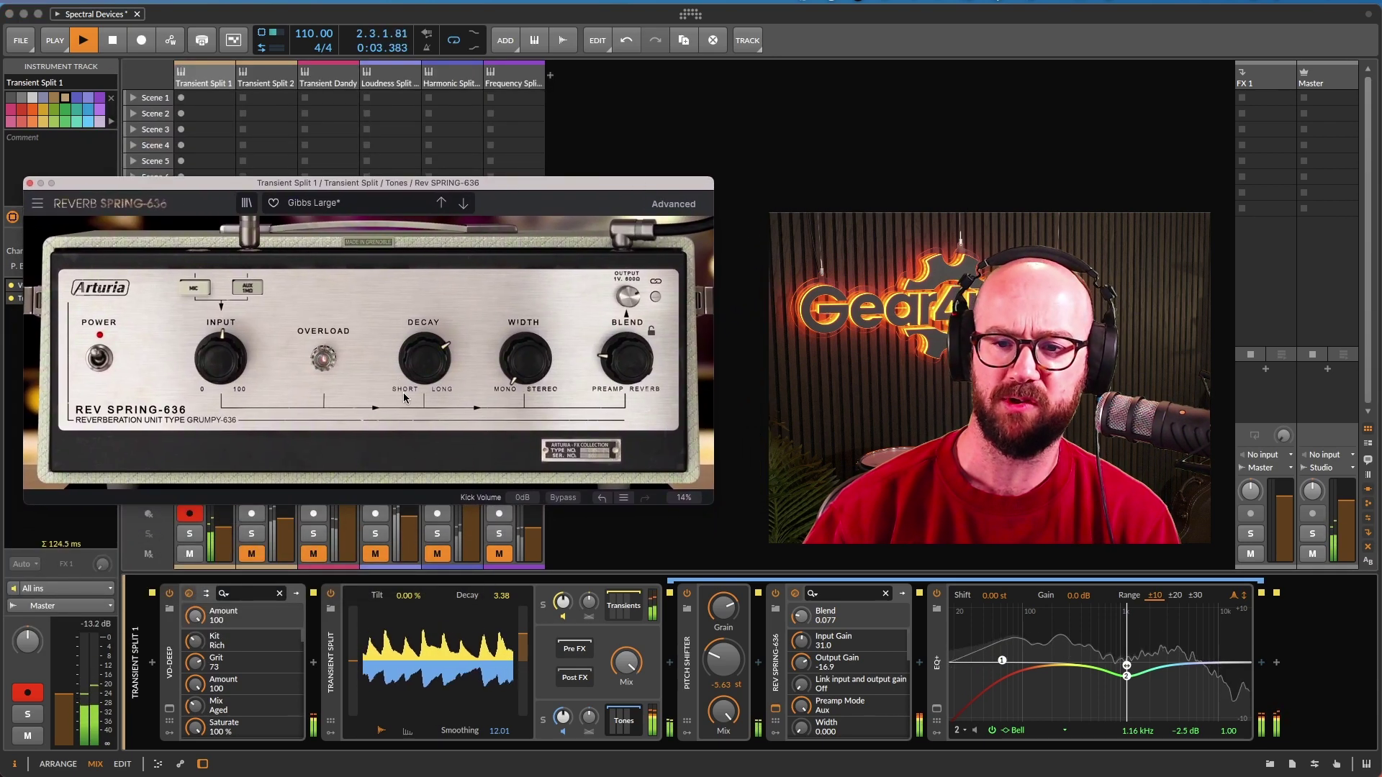
{"action": "left_click", "coordinate": [626, 662]}
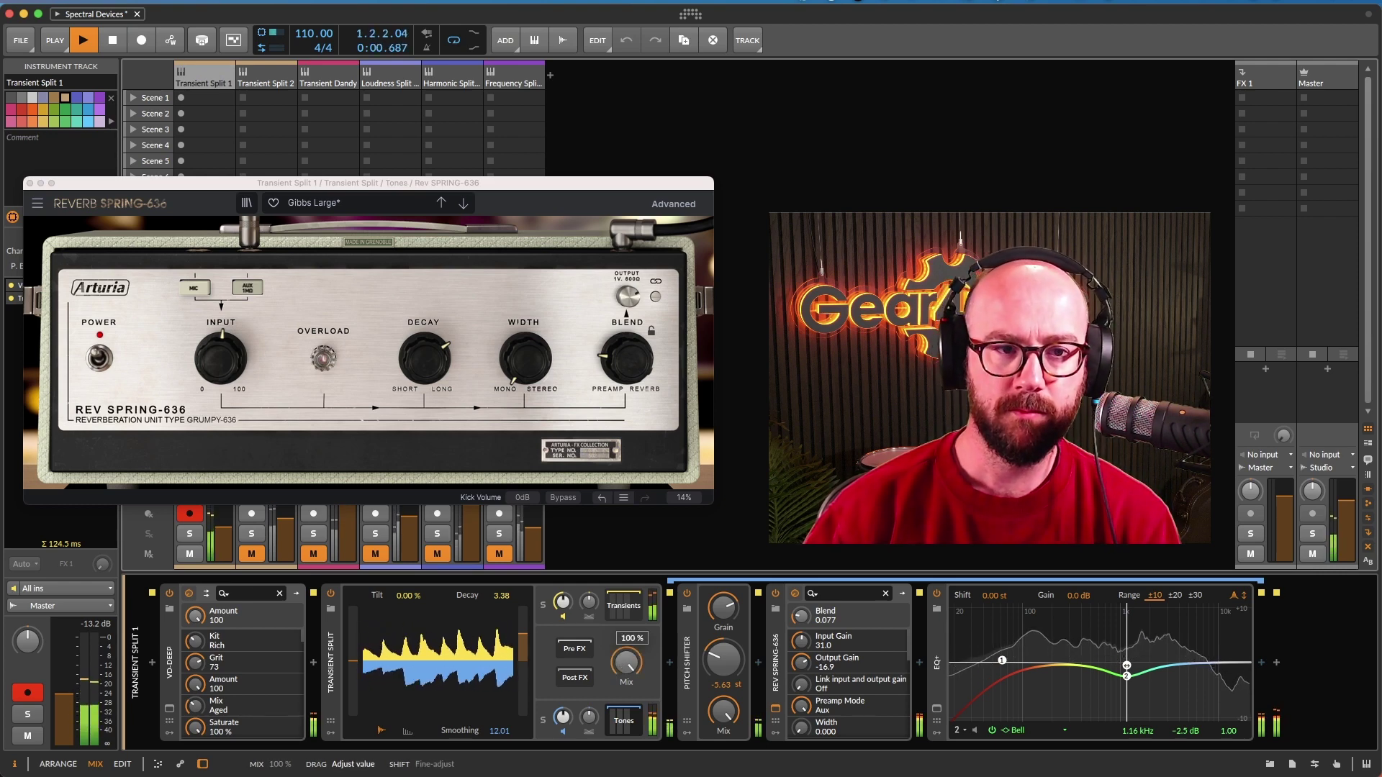
{"action": "left_click_drag", "start_coordinate": [626, 662], "coordinate": [626, 619]}
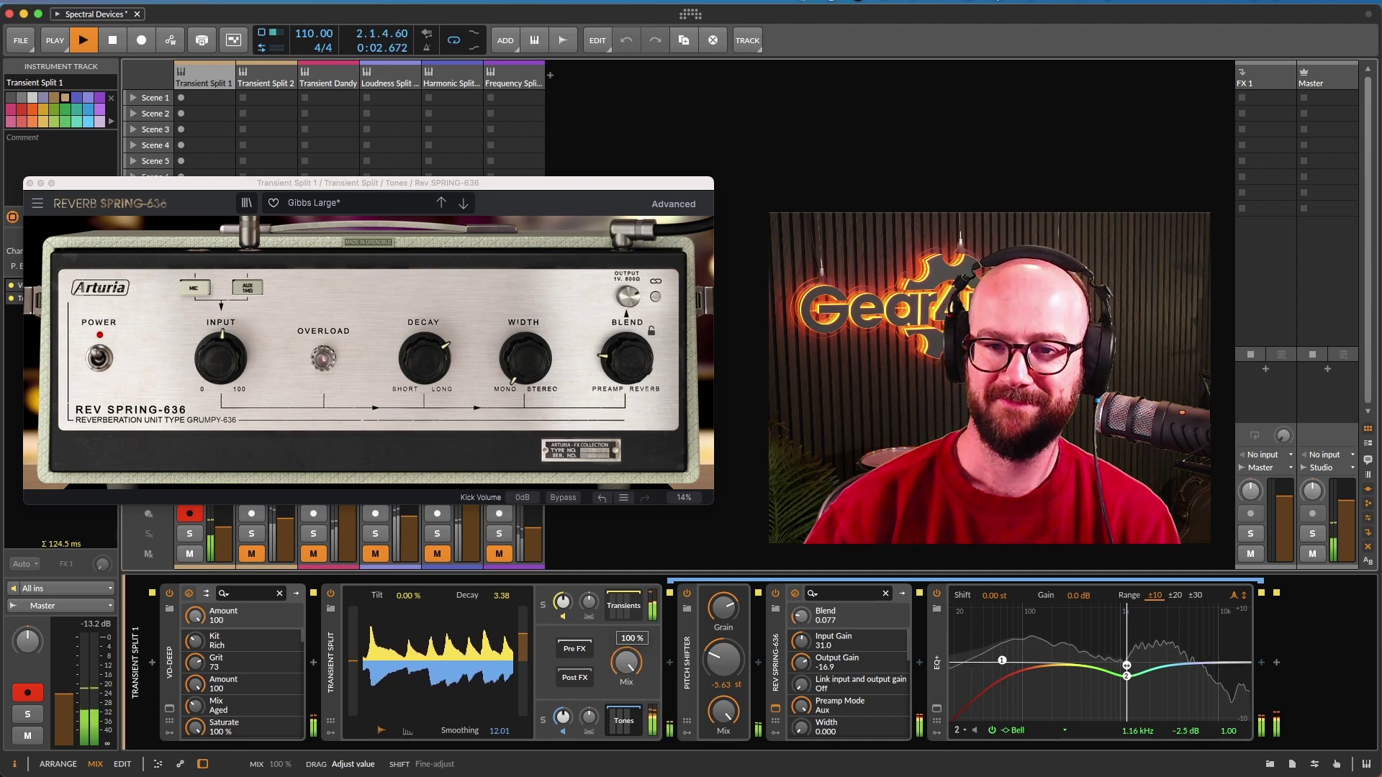
{"action": "key", "text": "space"}
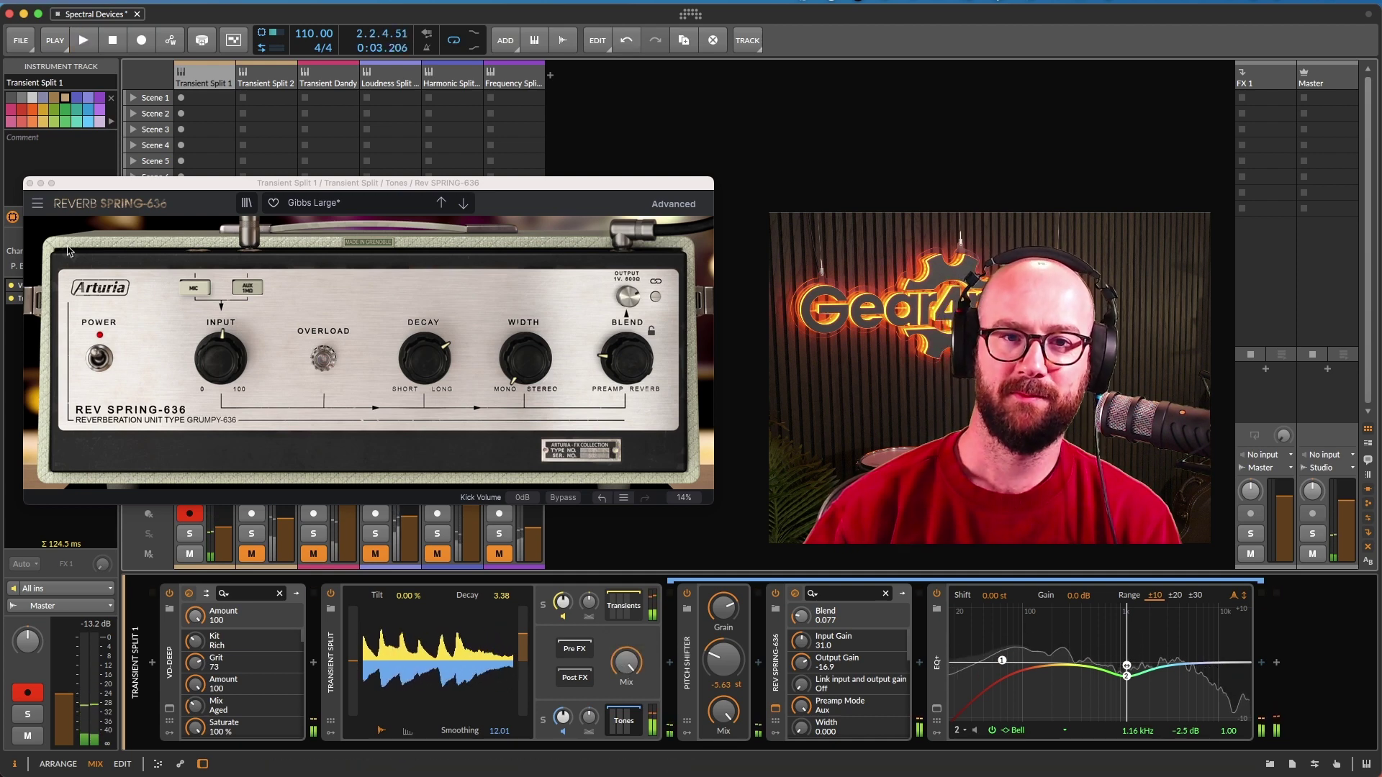
Close the Rev Spring-636 window, disarm Transient Split 1, and start playback
{"action": "left_click", "coordinate": [29, 183]}
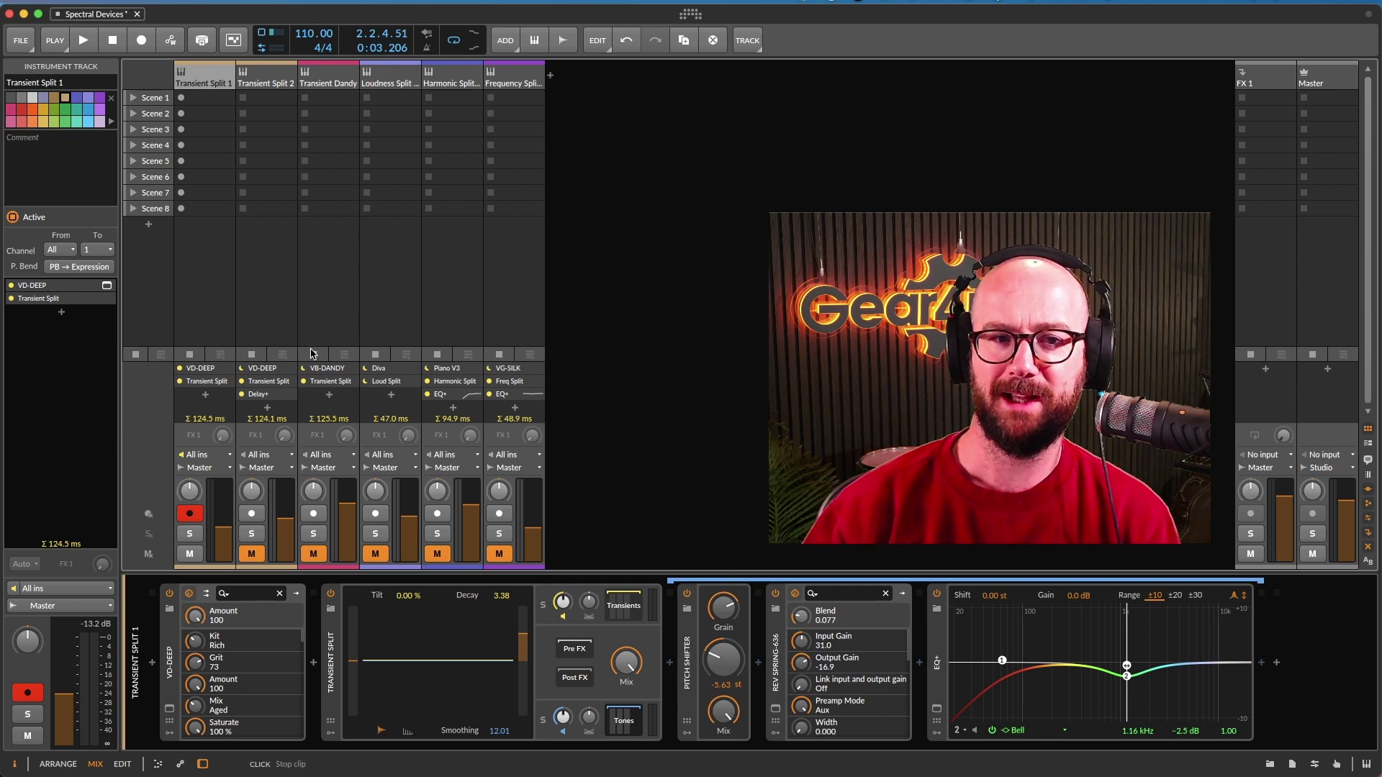
{"action": "left_click", "coordinate": [189, 513]}
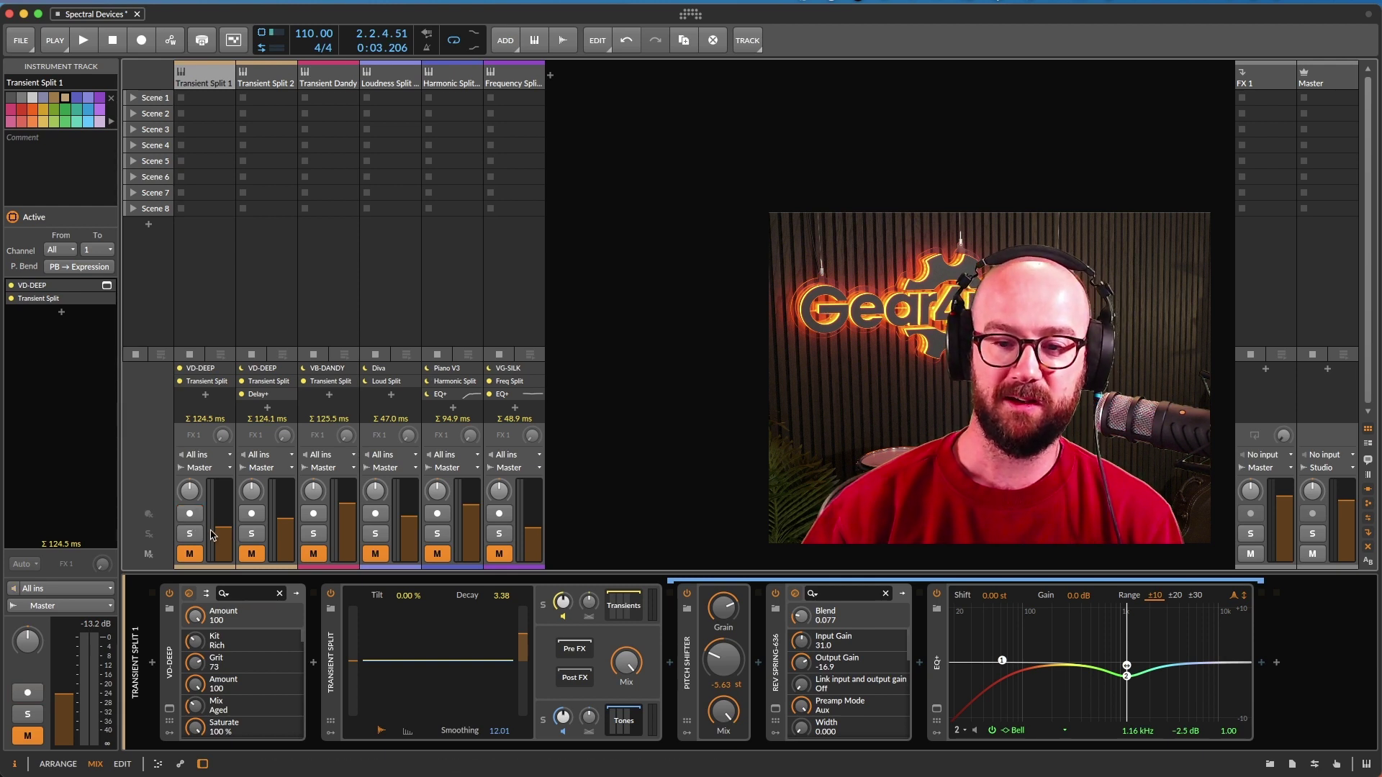
{"action": "key", "text": "space"}
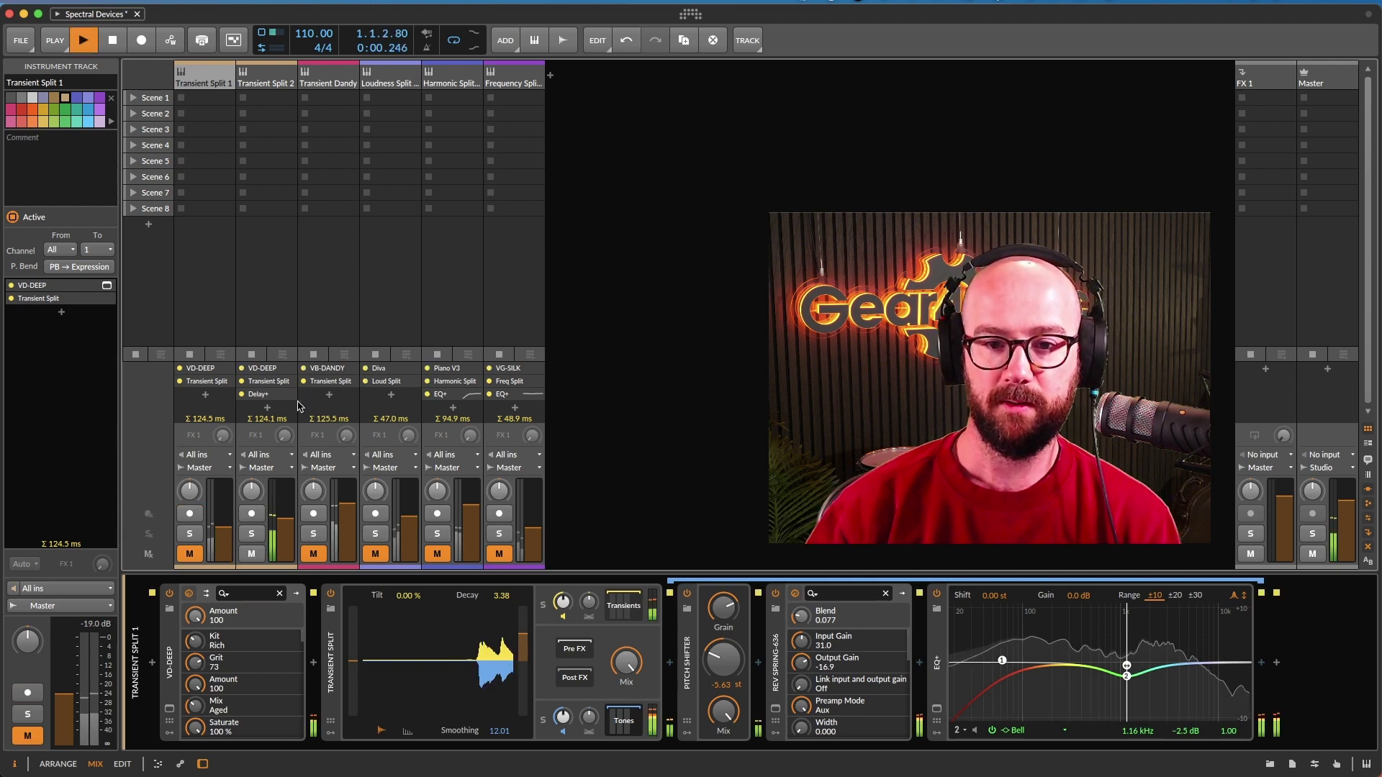
Select and arm Transient Split 2, reveal its Transients chain Distortion, and replay the loop
{"action": "left_click", "coordinate": [266, 83]}
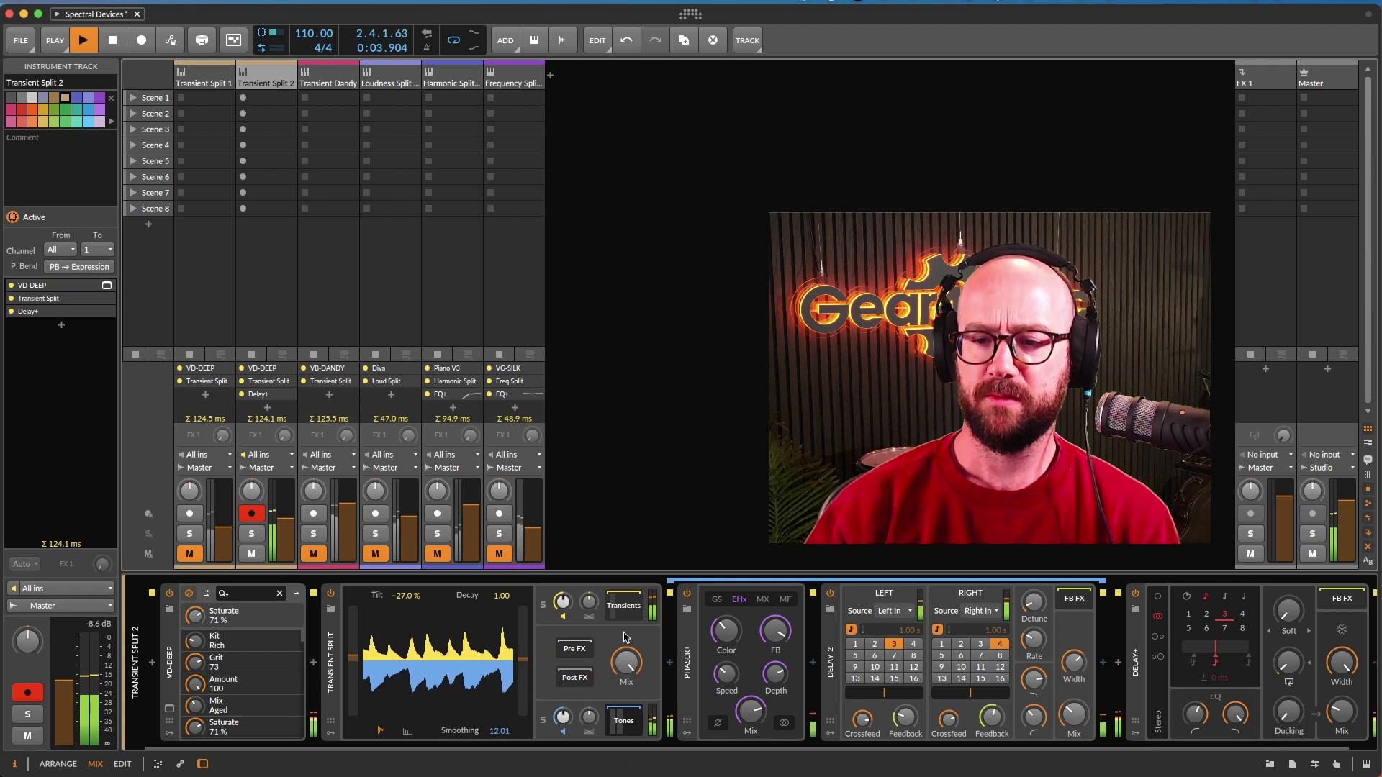
{"action": "left_click", "coordinate": [623, 605]}
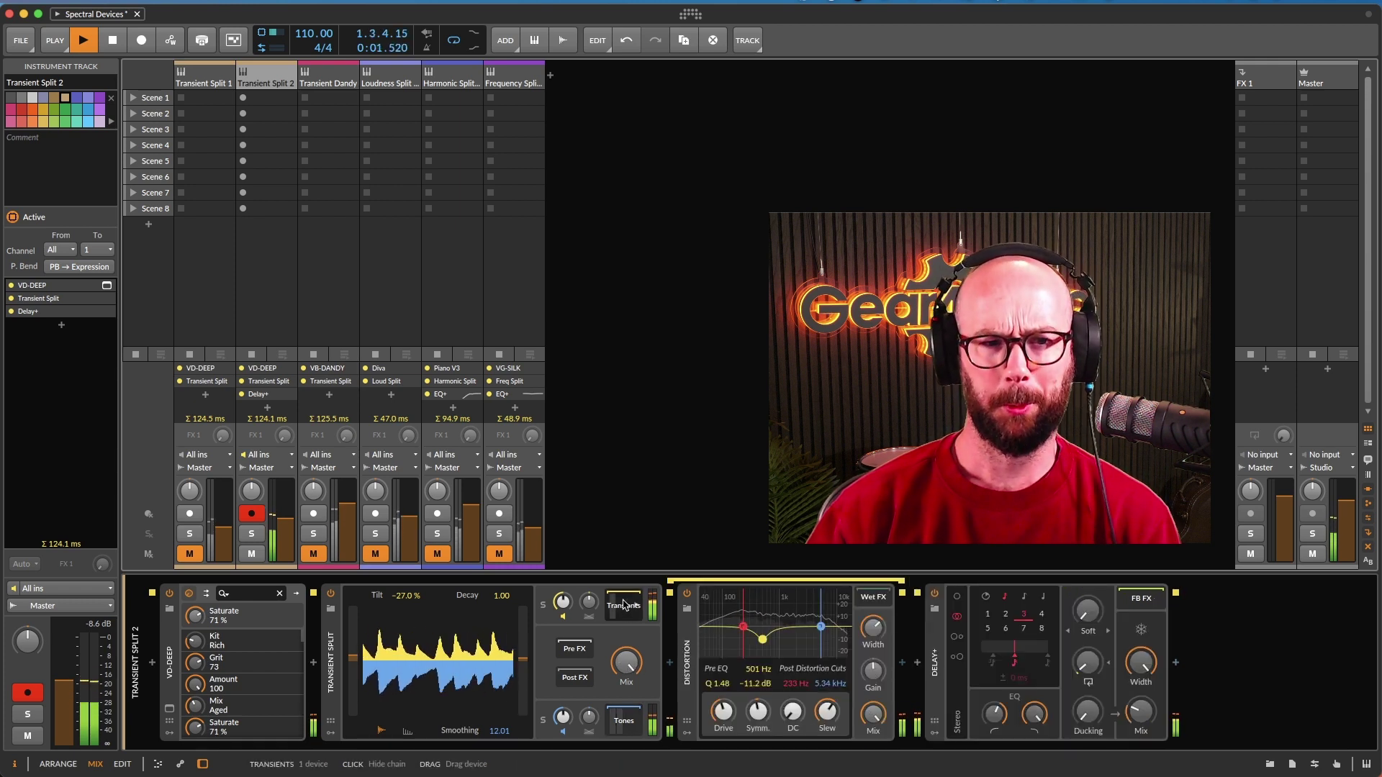
{"action": "key", "text": "space"}
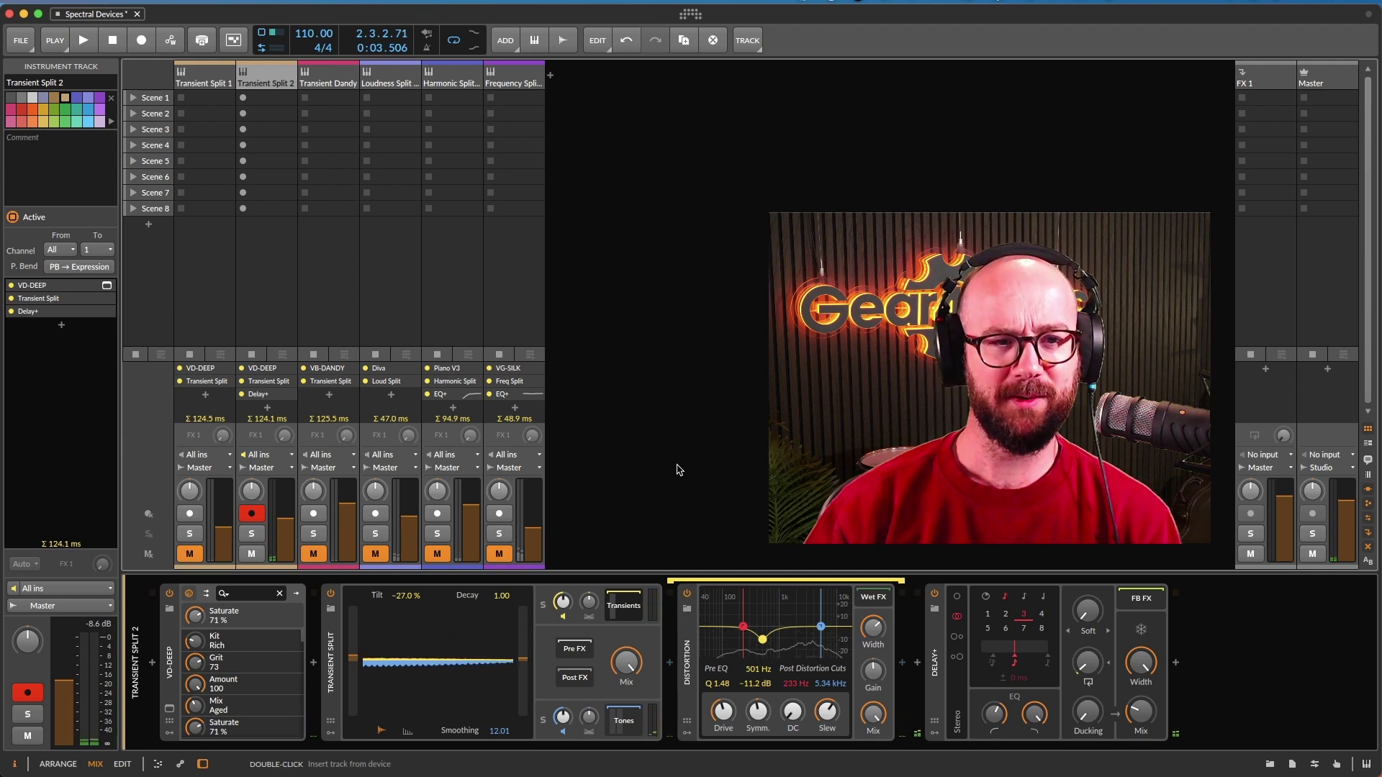
{"action": "key", "text": "space"}
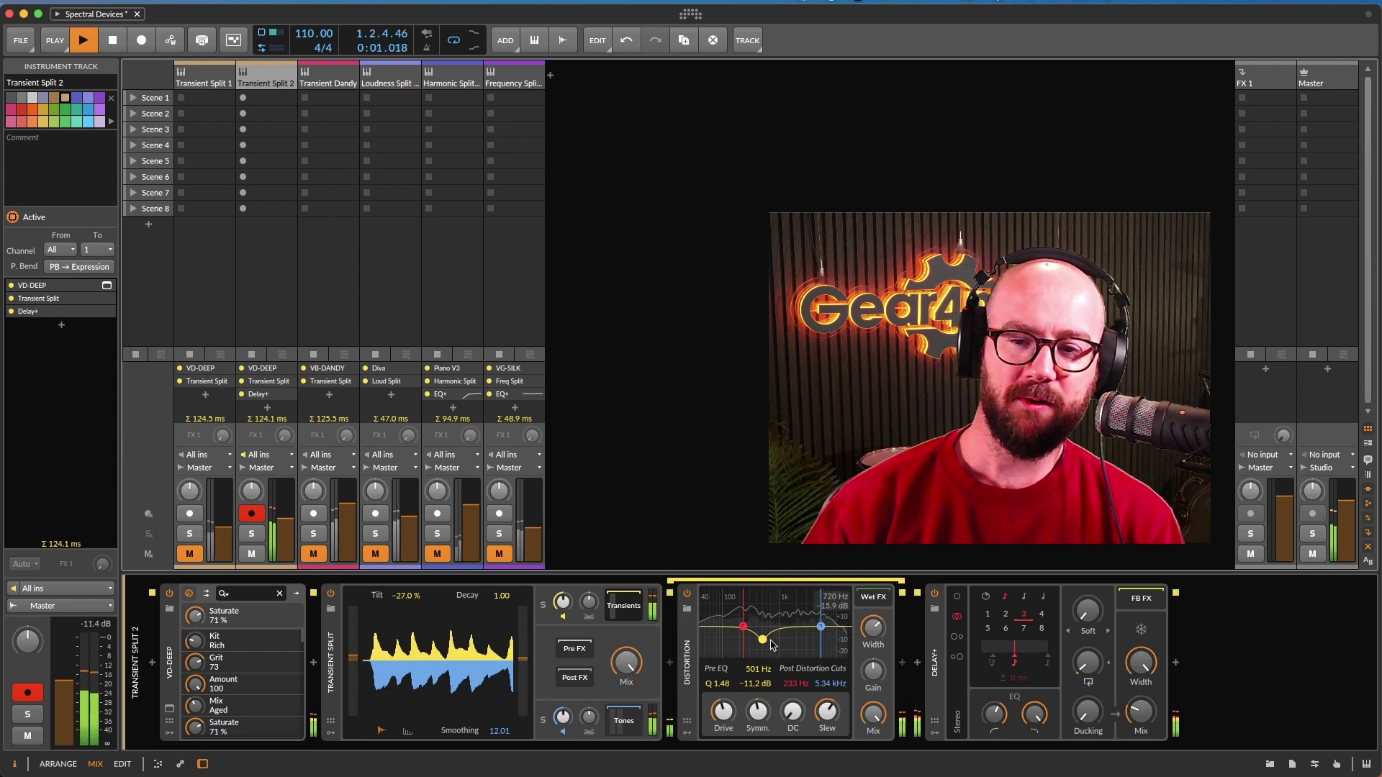
{"action": "key", "text": "space"}
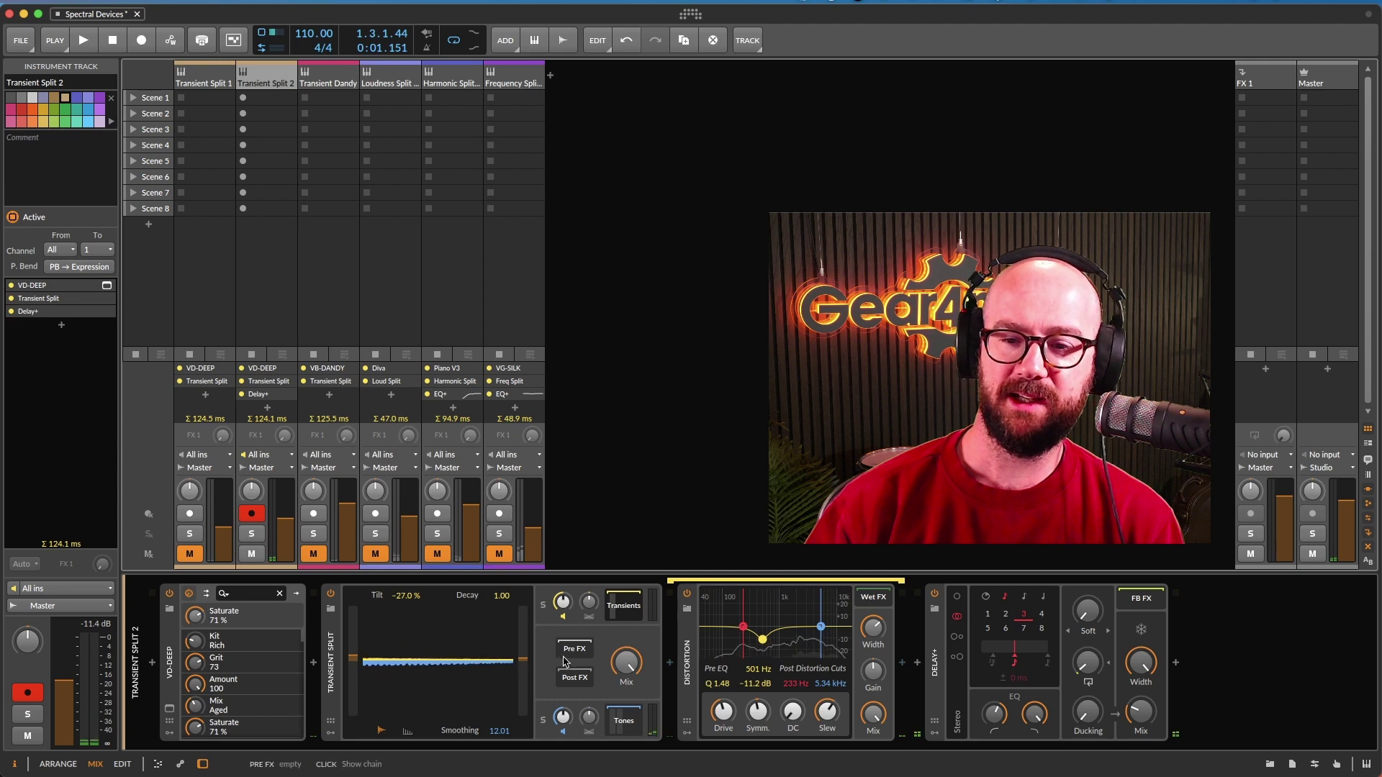
{"action": "key", "text": "space"}
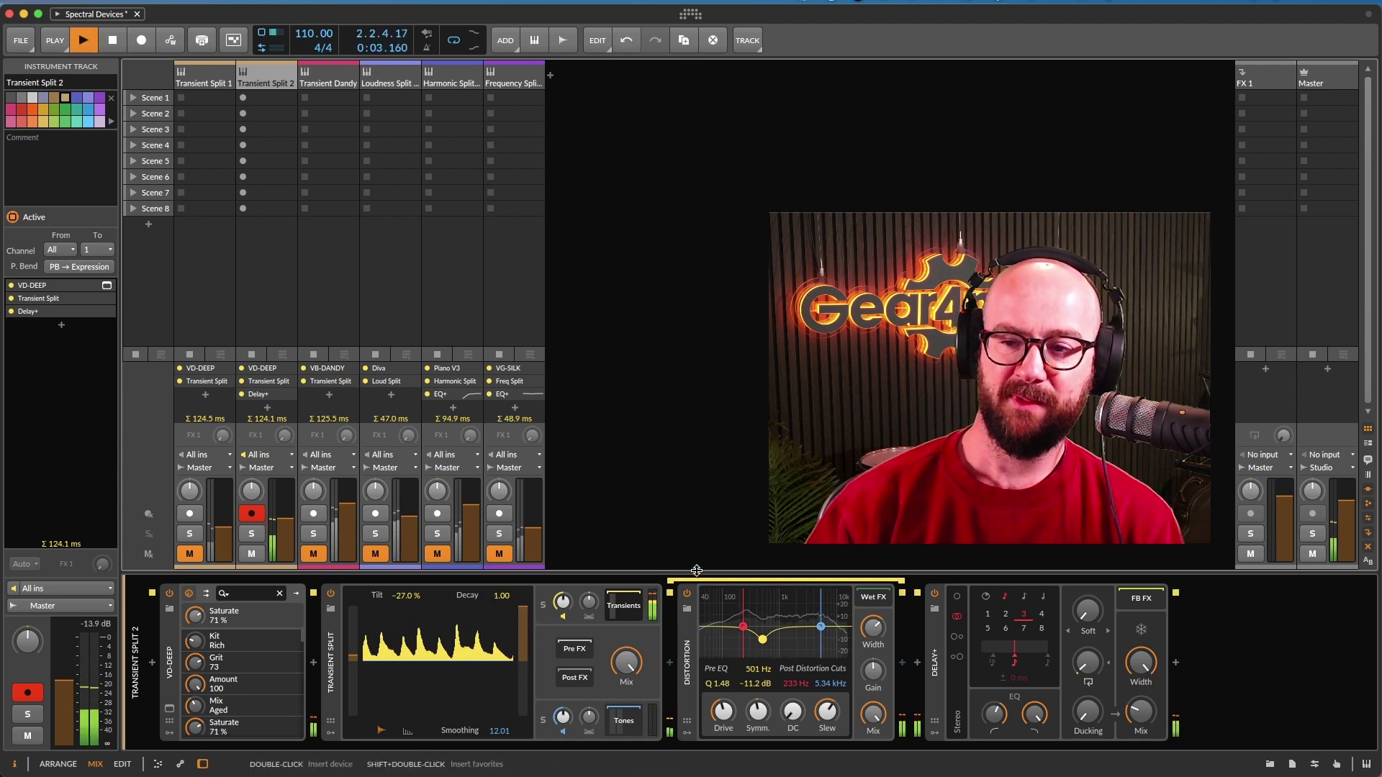
{"action": "key", "text": "space"}
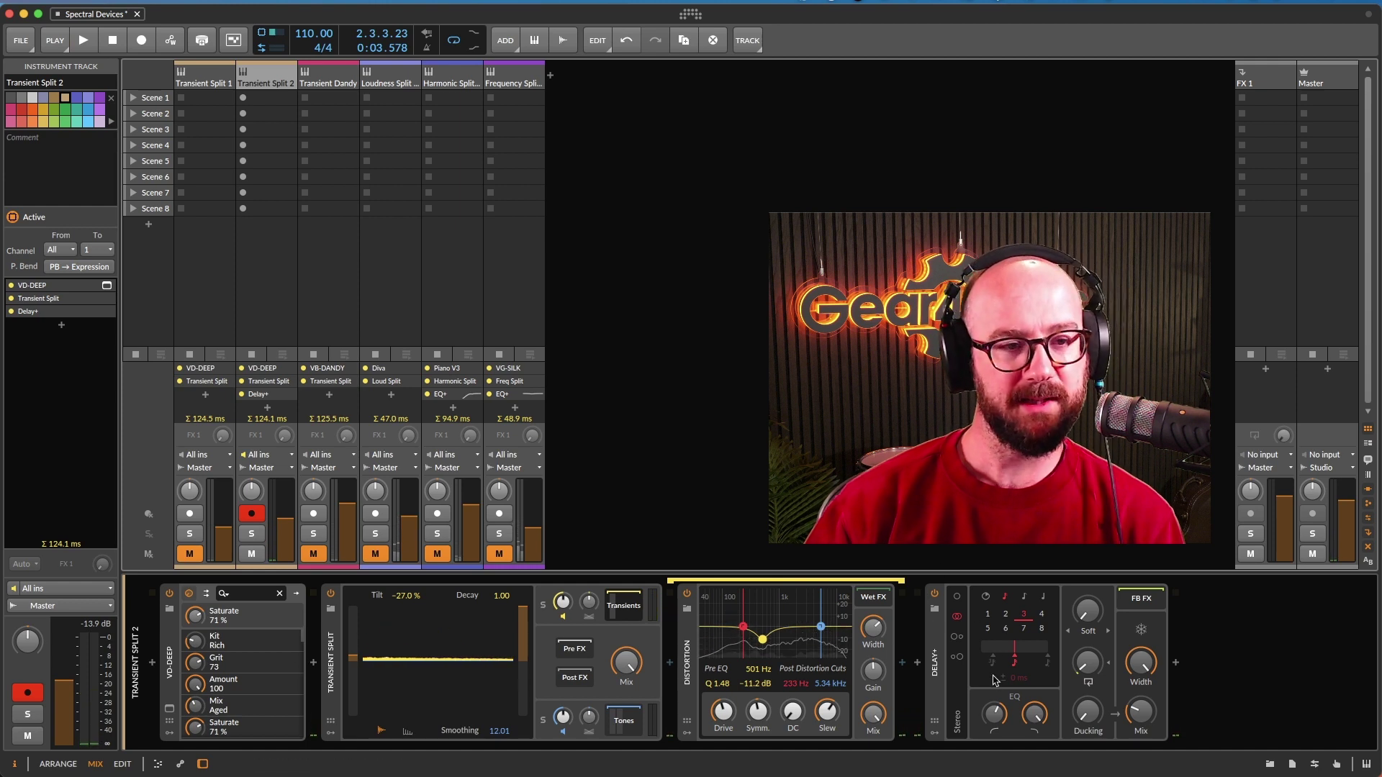
{"action": "key", "text": "space"}
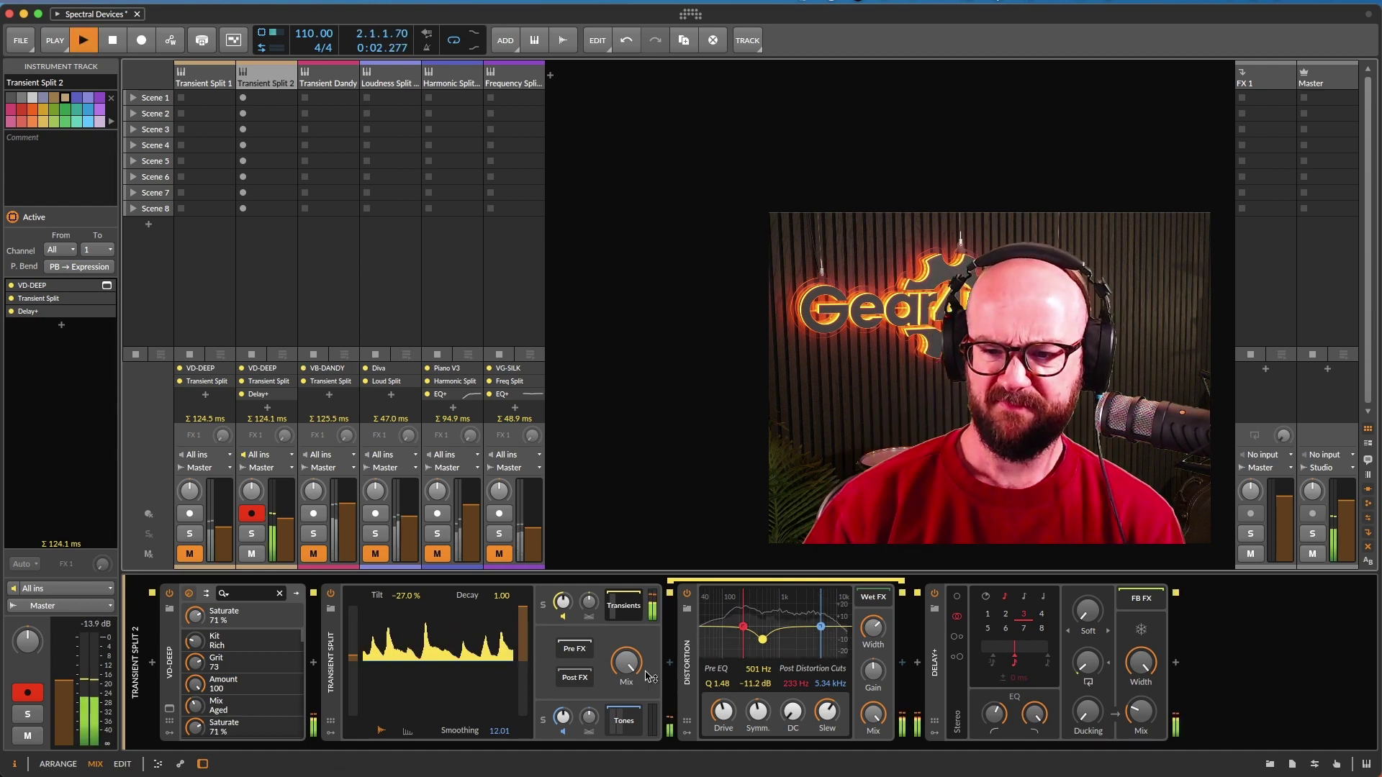
Sweep the Transient Split Mix to dry and back to 100%, then stop
{"action": "left_click_drag", "start_coordinate": [626, 663], "coordinate": [627, 634]}
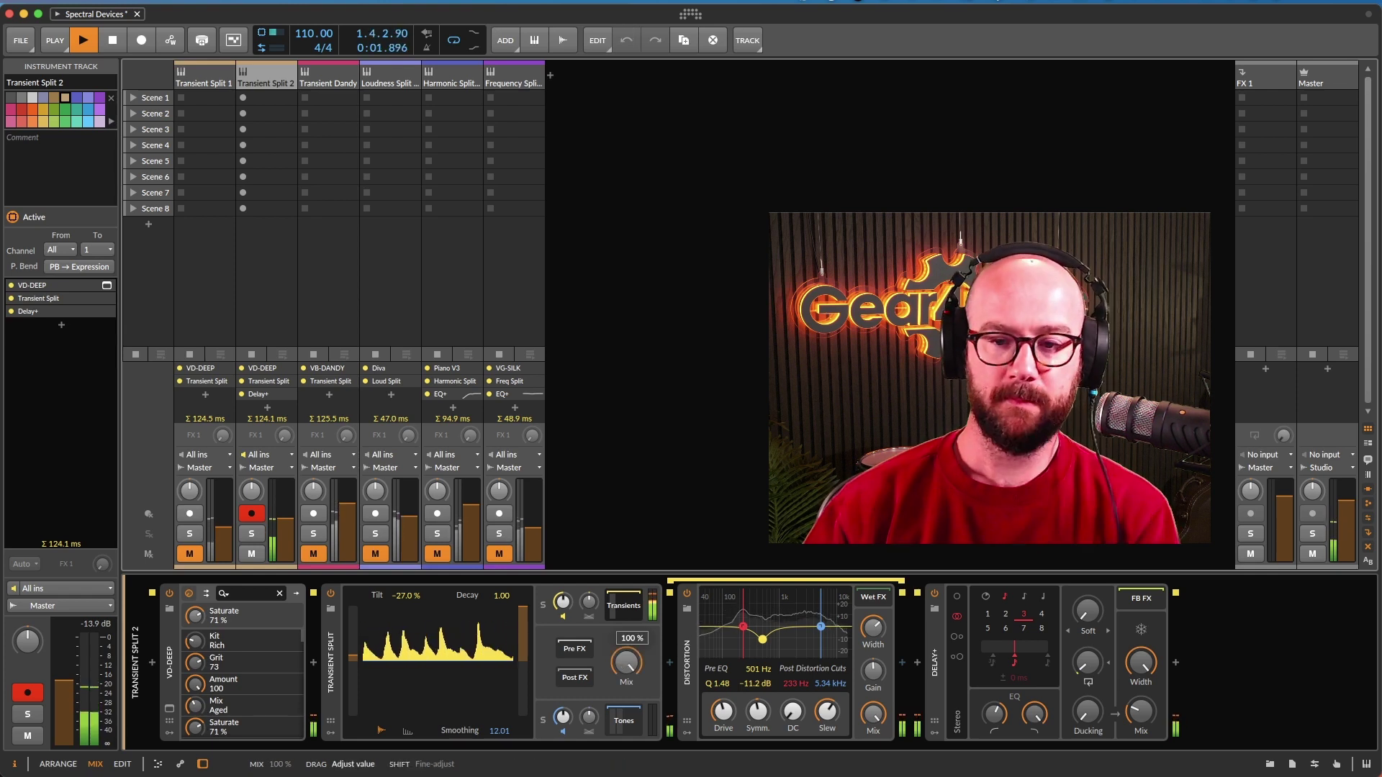
{"action": "mouse_move", "coordinate": [626, 633]}
{"action": "left_mouse_down"}
{"action": "mouse_move", "coordinate": [626, 673]}
{"action": "mouse_move", "coordinate": [626, 633]}
{"action": "left_mouse_up"}
{"action": "key", "text": "space"}
{"action": "key", "text": "space"}
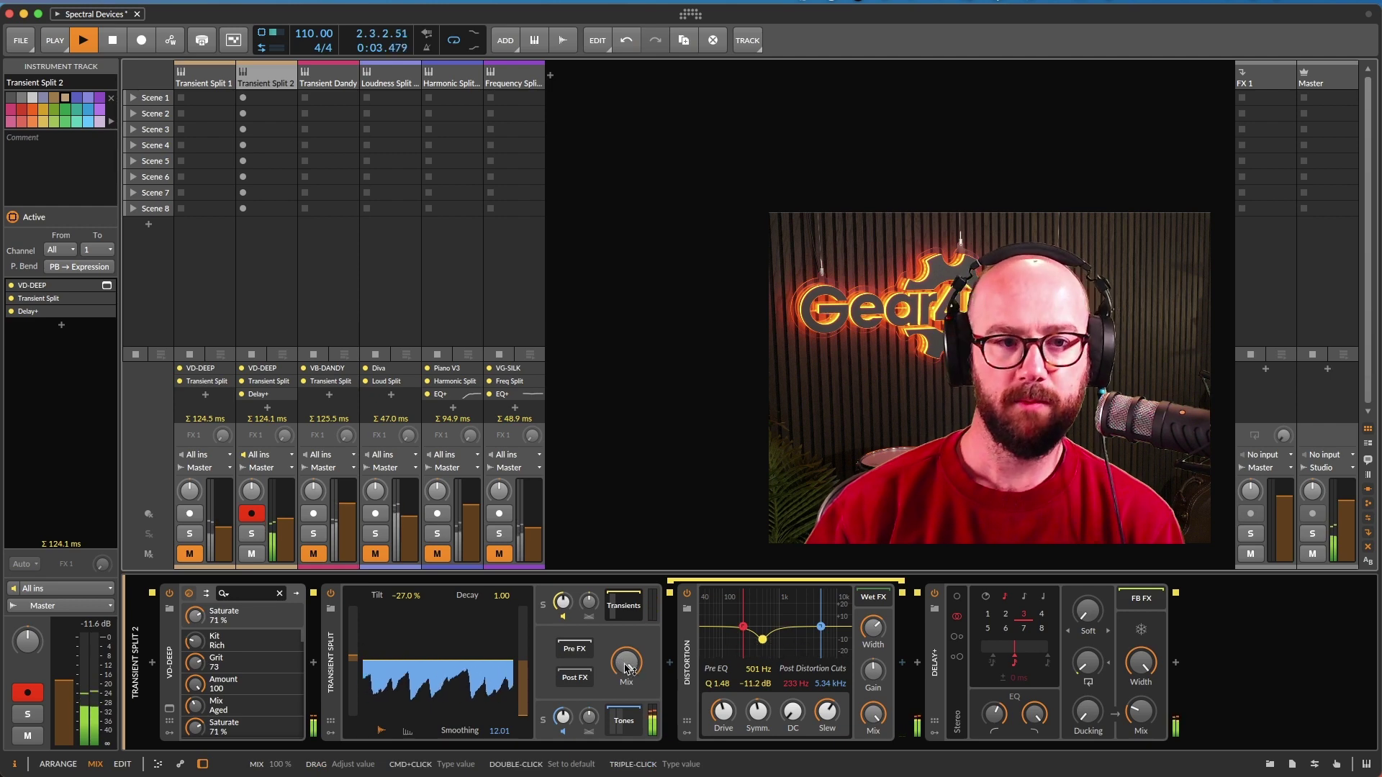
Show the Tones chain, lower the analysis bias, set the Transients/Tones blend to 0.00%, and stop
{"action": "left_click", "coordinate": [625, 719]}
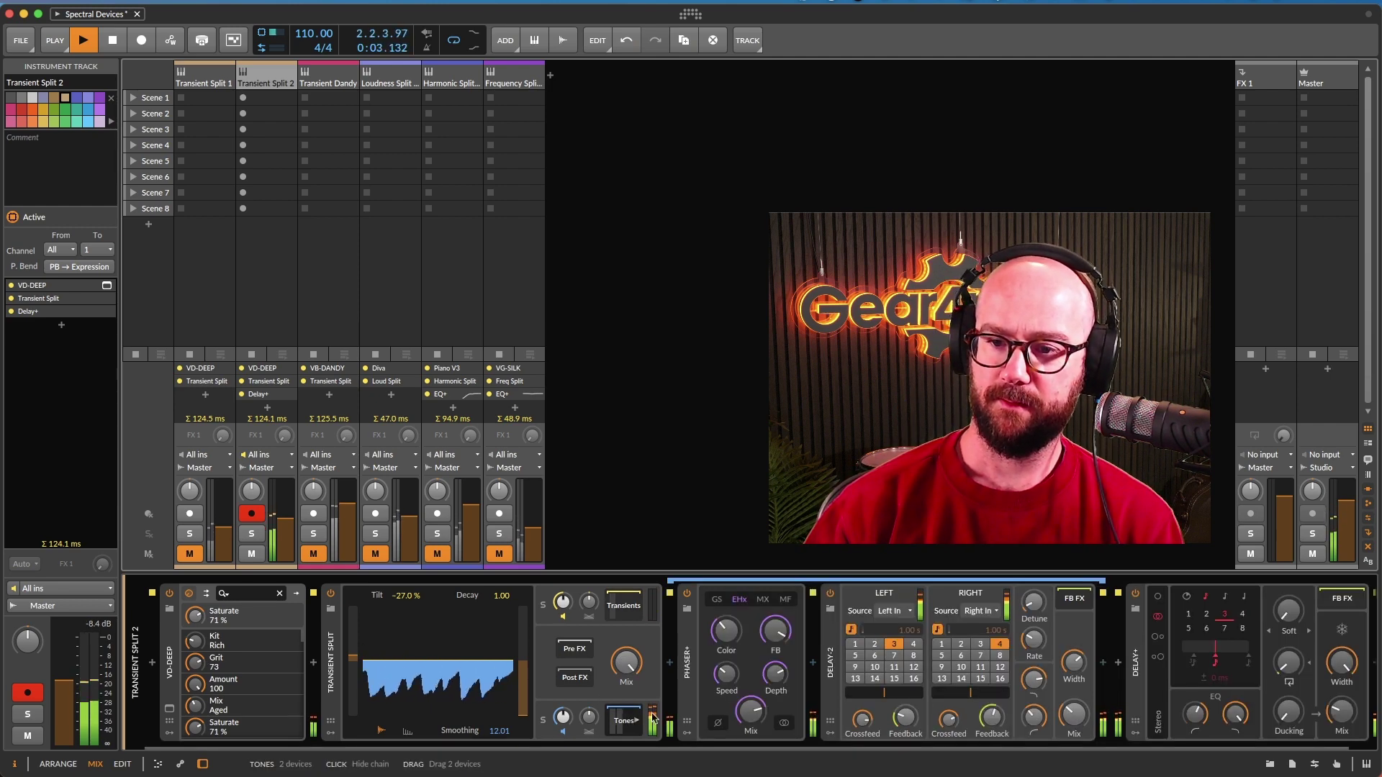
{"action": "left_click_drag", "start_coordinate": [640, 688], "coordinate": [640, 705]}
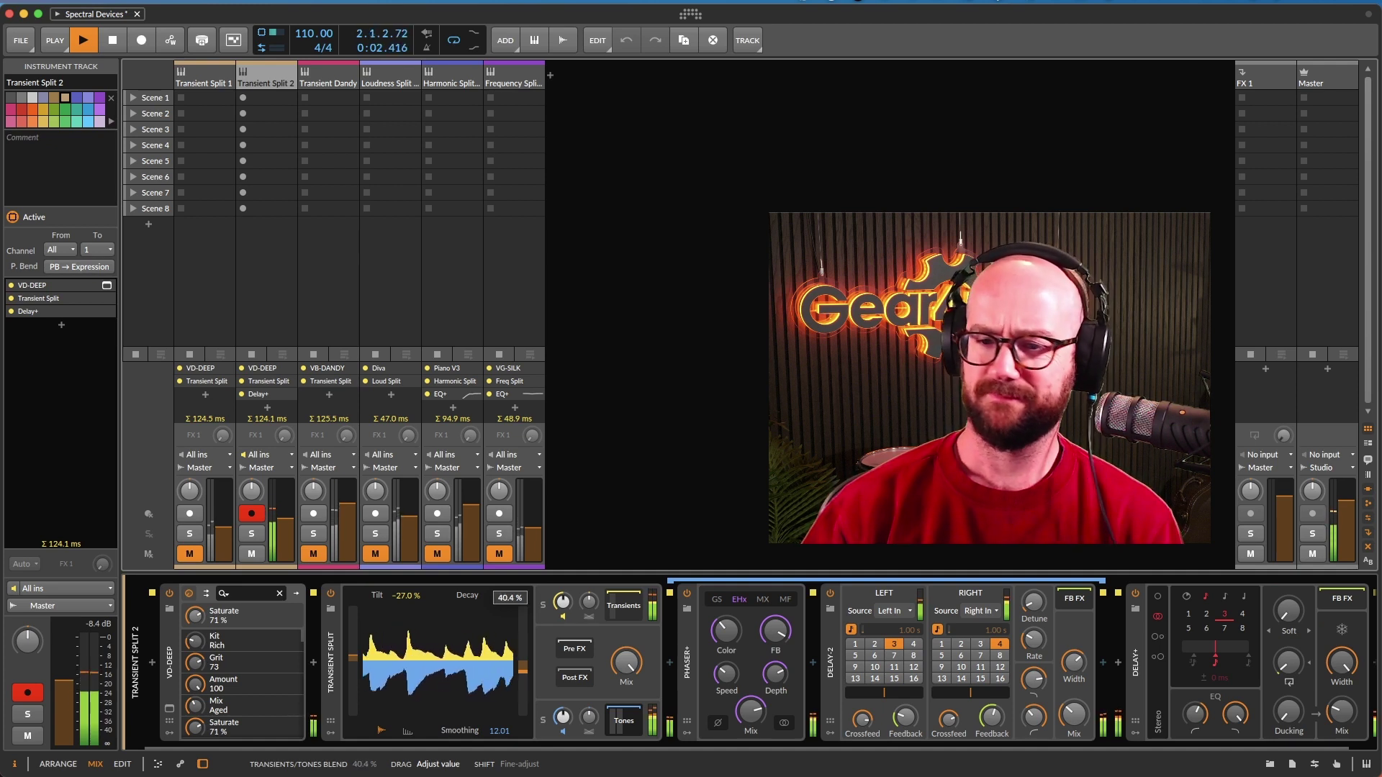
{"action": "left_click_drag", "start_coordinate": [626, 665], "coordinate": [626, 665]}
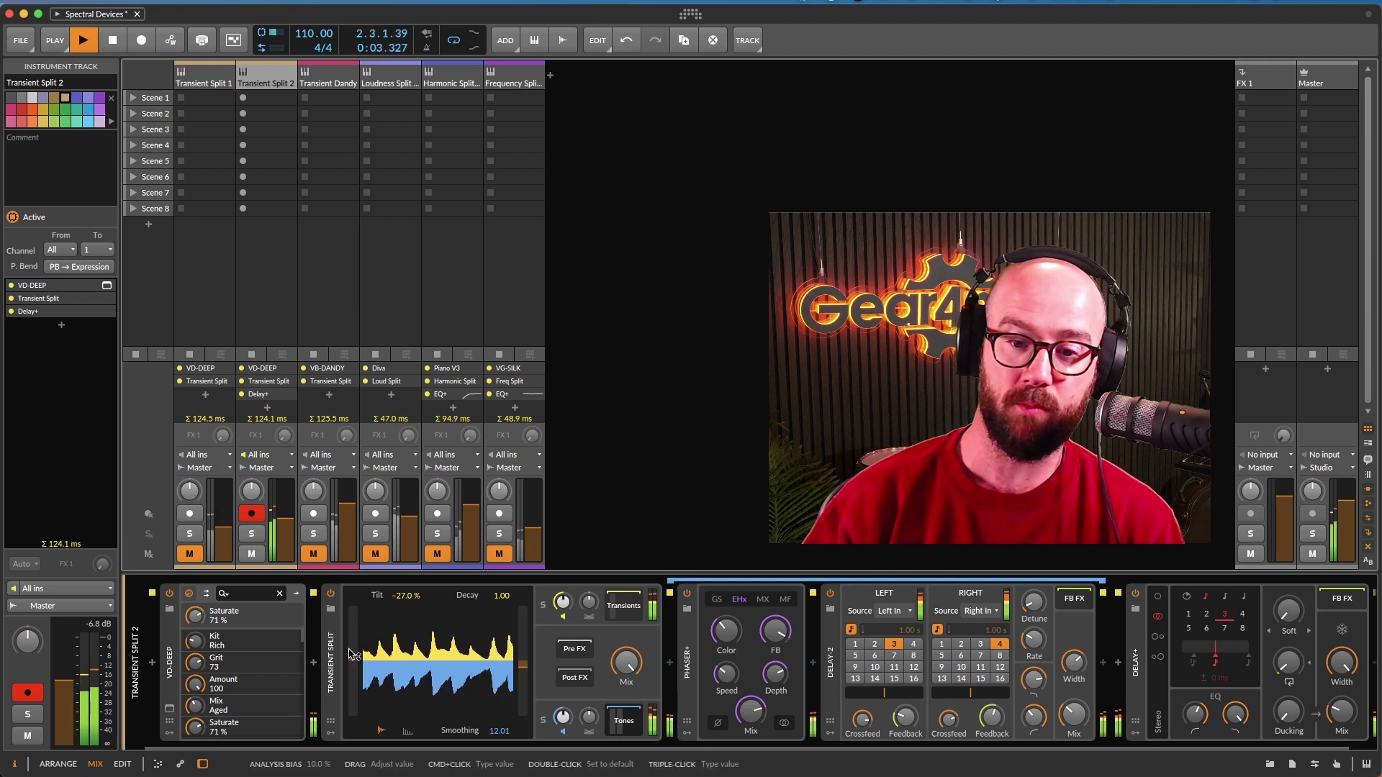
{"action": "mouse_move", "coordinate": [356, 657]}
{"action": "left_mouse_down"}
{"action": "mouse_move", "coordinate": [356, 682]}
{"action": "mouse_move", "coordinate": [352, 642]}
{"action": "mouse_move", "coordinate": [353, 659]}
{"action": "left_mouse_up"}
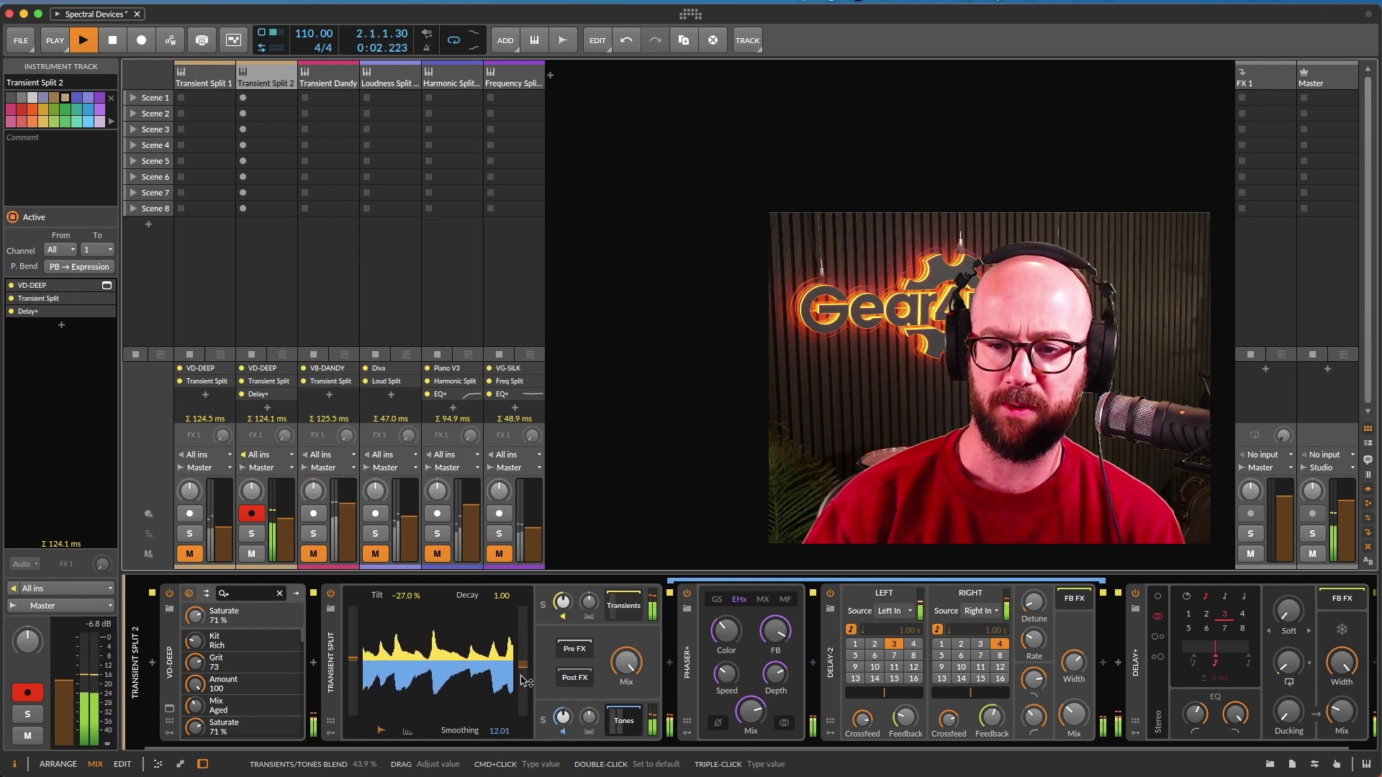
{"action": "mouse_move", "coordinate": [523, 683]}
{"action": "left_mouse_down"}
{"action": "mouse_move", "coordinate": [524, 716]}
{"action": "mouse_move", "coordinate": [523, 696]}
{"action": "left_mouse_up"}
{"action": "key", "text": "space"}
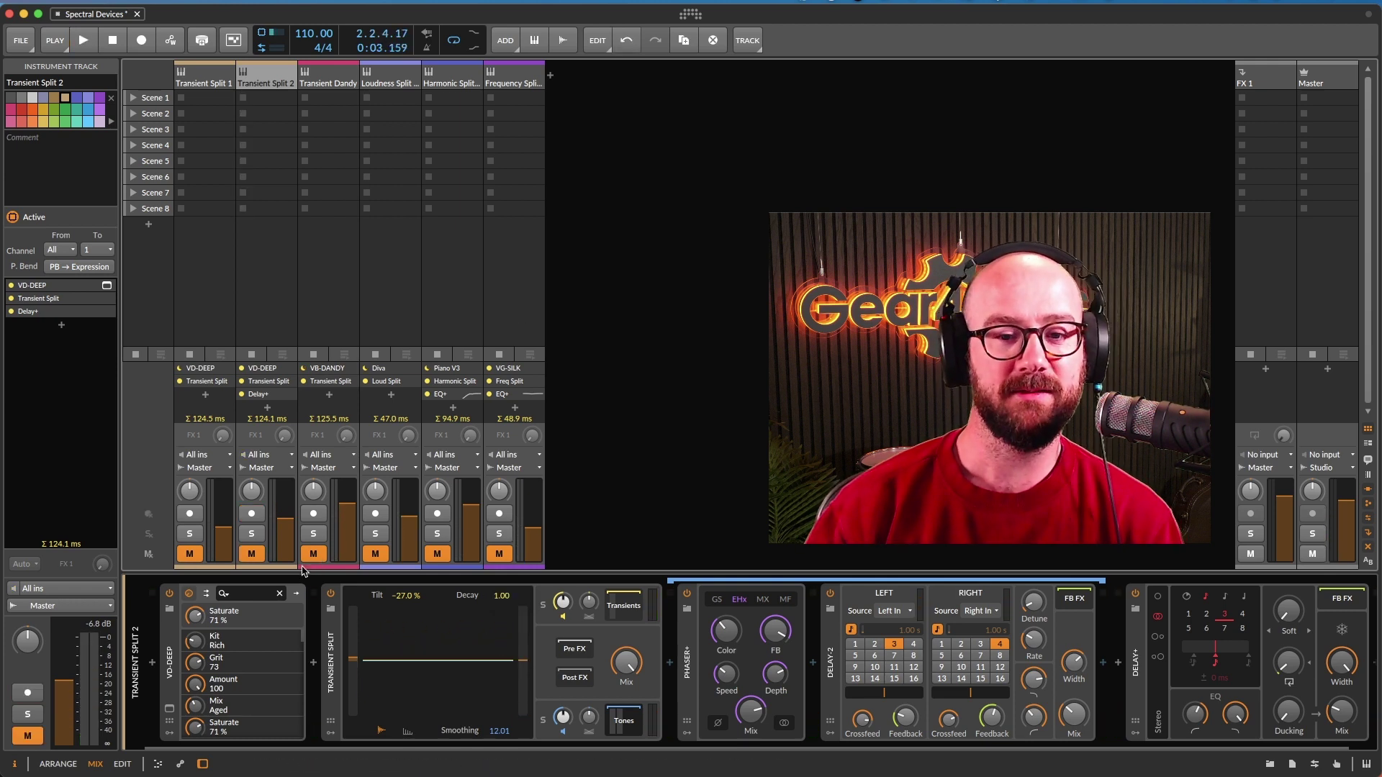
Unmute, select and arm Transient Dandy, play it, adjust split Mix, and toggle its Transients chain
{"action": "left_click", "coordinate": [321, 554]}
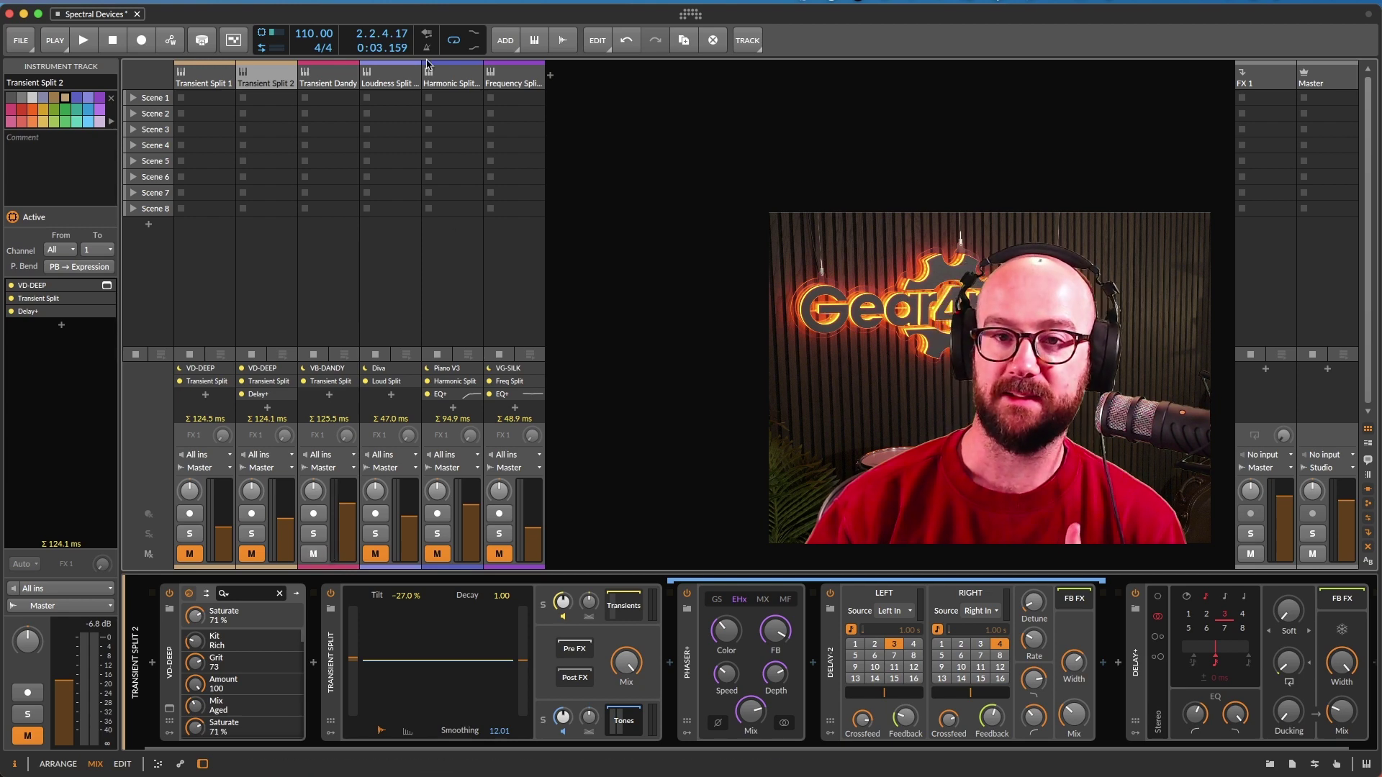
{"action": "left_click", "coordinate": [313, 513]}
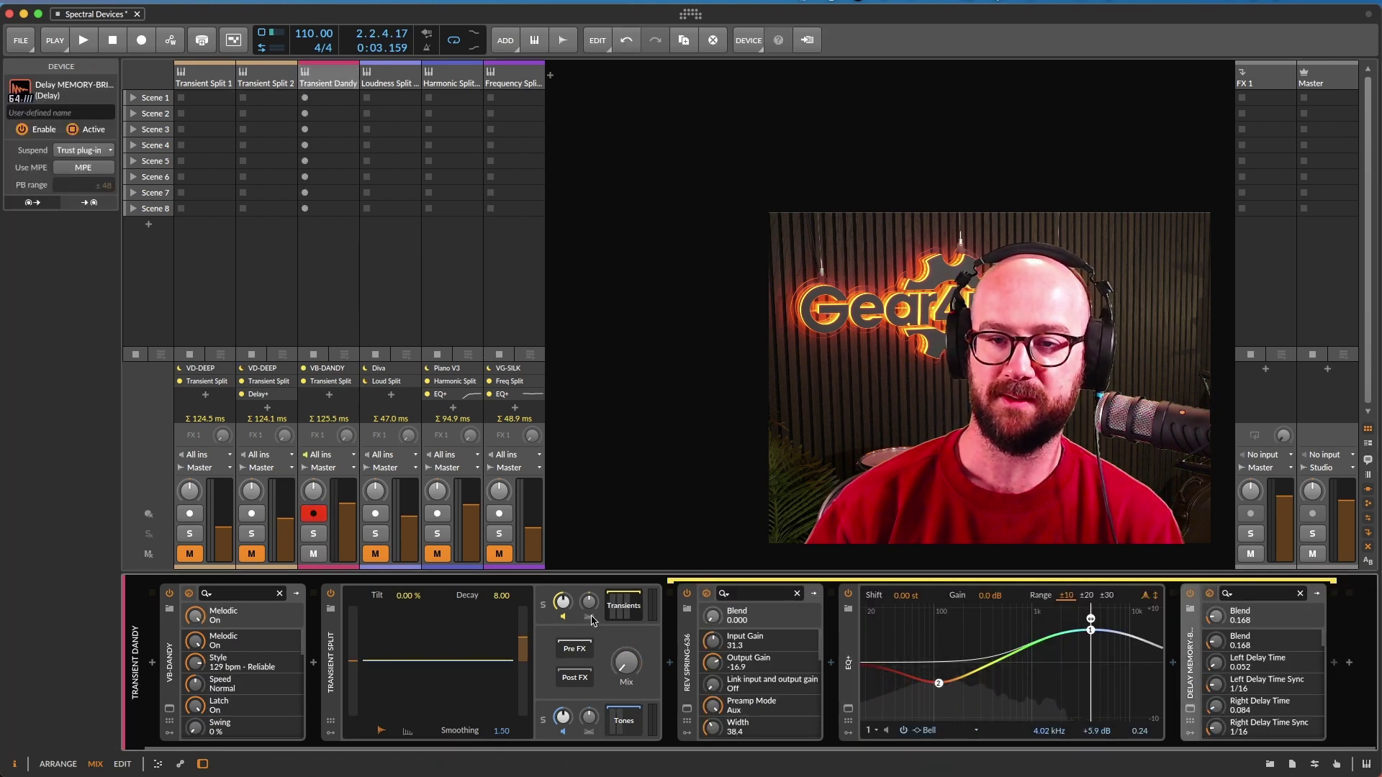
{"action": "key", "text": "space"}
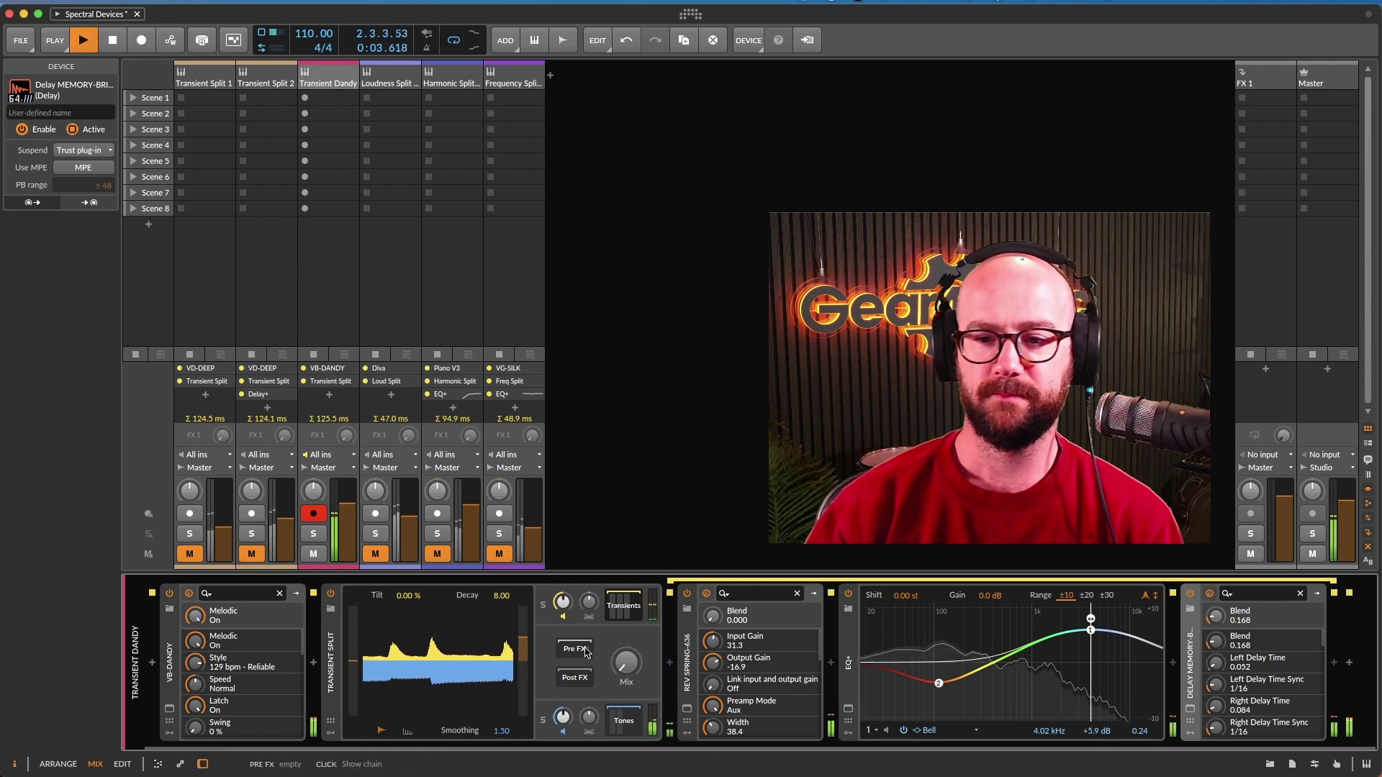
{"action": "left_click_drag", "start_coordinate": [625, 661], "coordinate": [626, 644]}
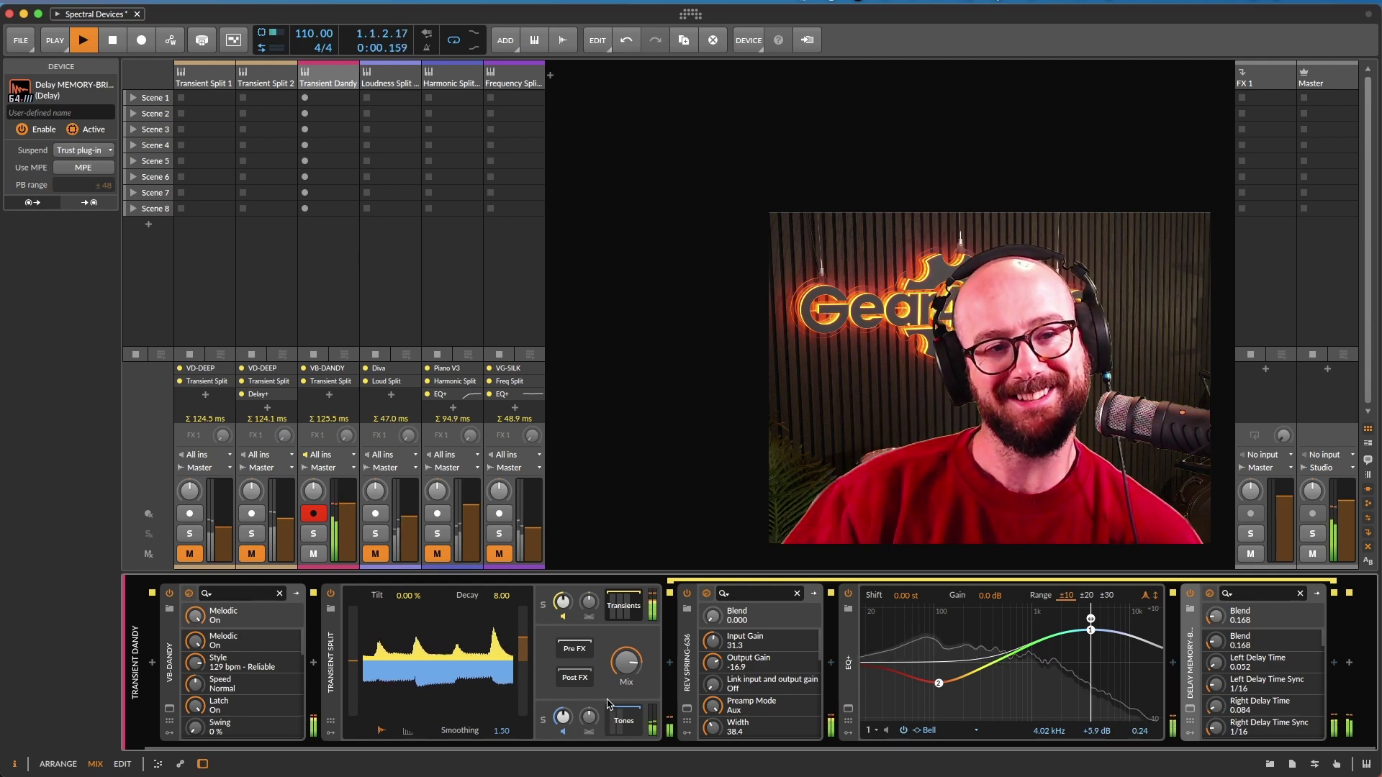
{"action": "left_click", "coordinate": [616, 608]}
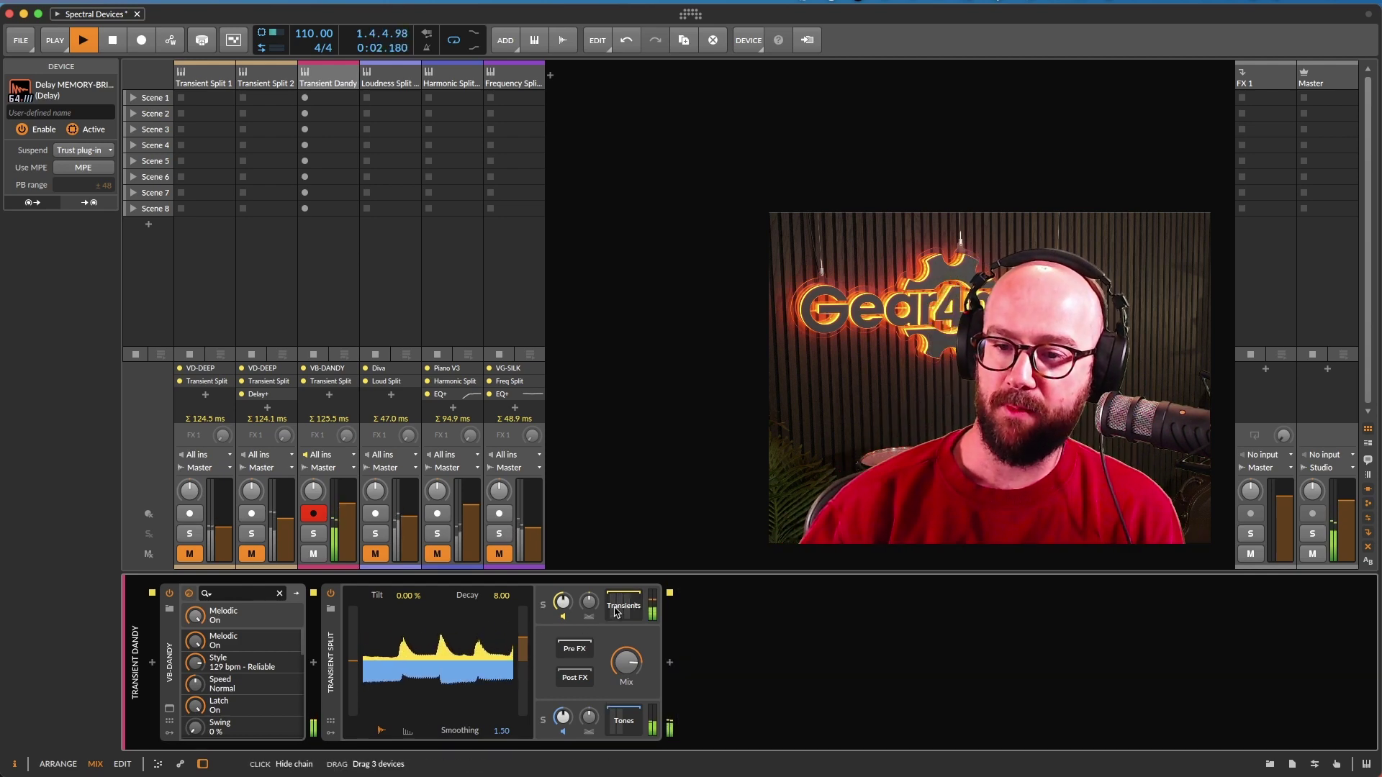
{"action": "left_click", "coordinate": [616, 610]}
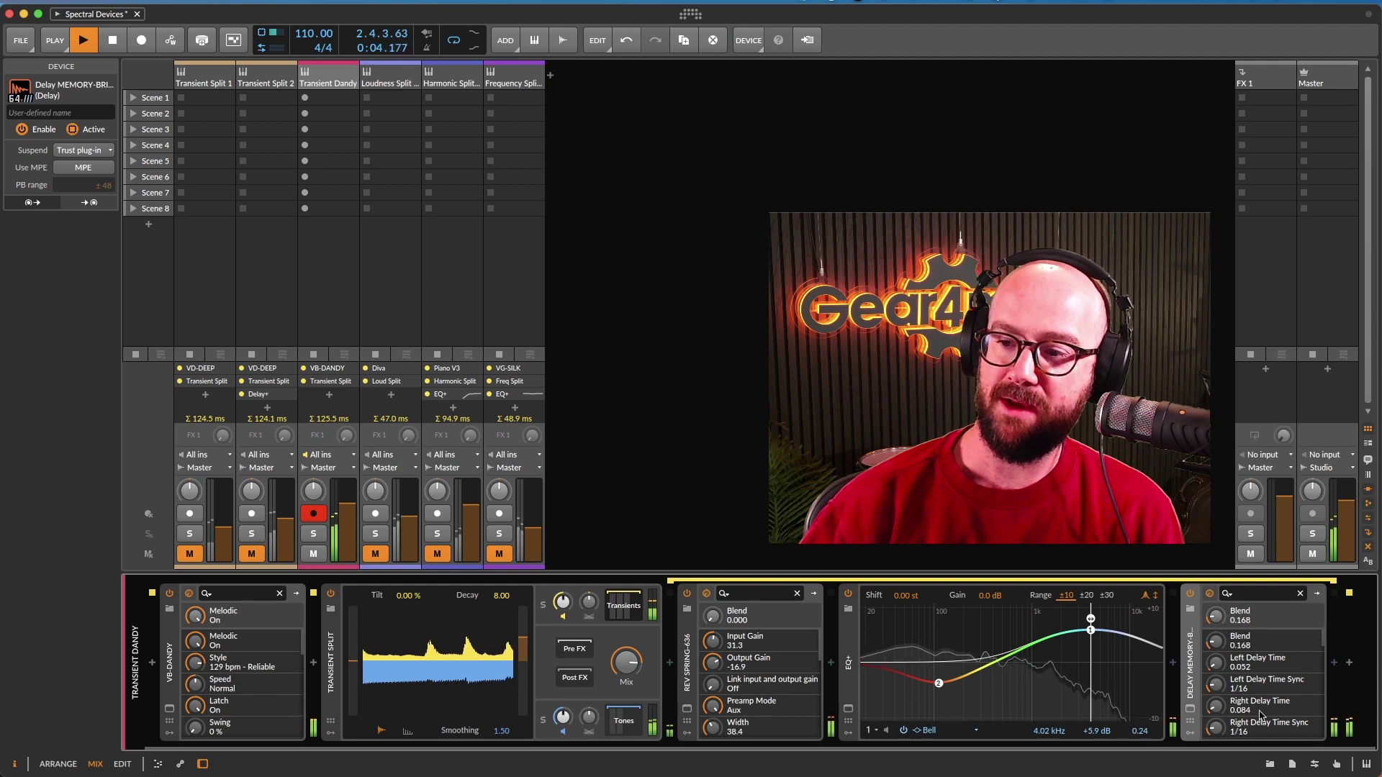
Open the Memory Brigade delay plugin window, shift it further left, then close it
{"action": "left_click", "coordinate": [1186, 722]}
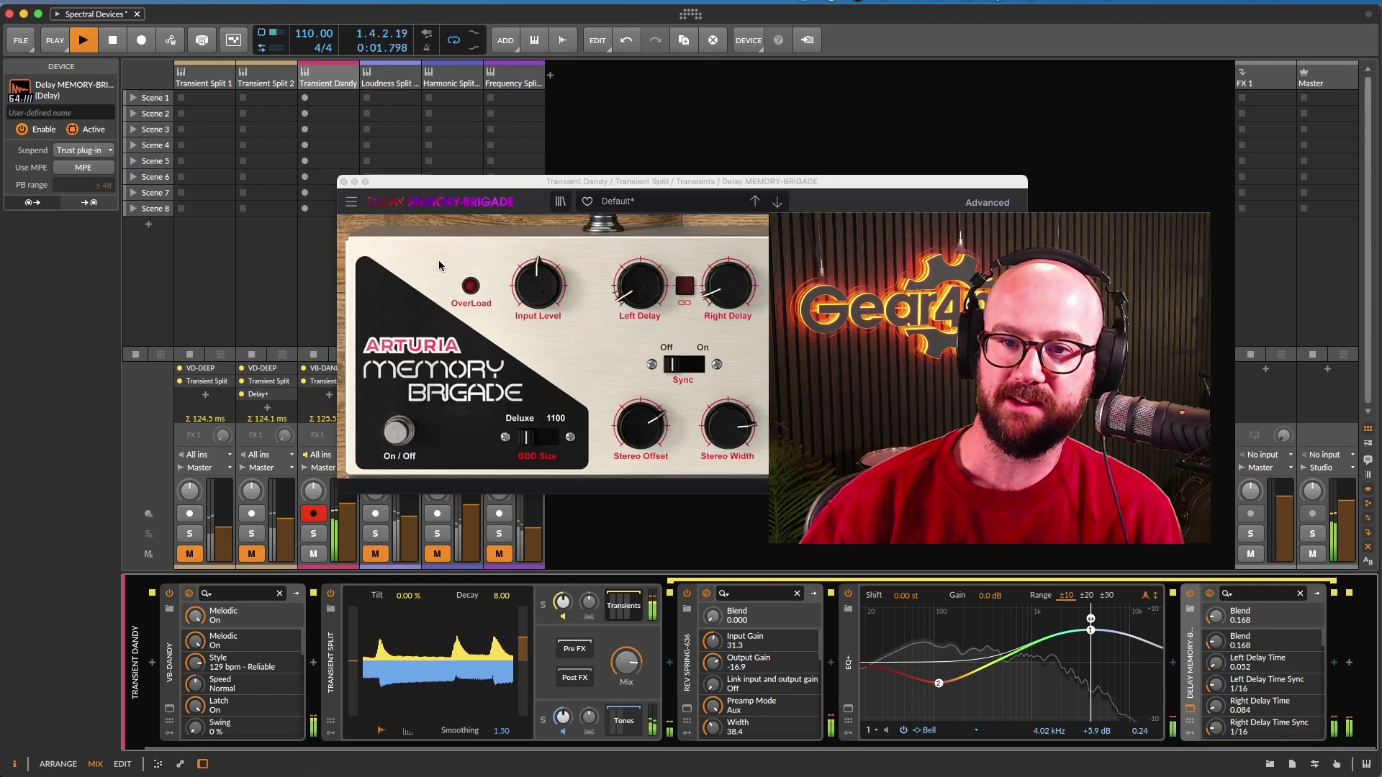
{"action": "left_click_drag", "start_coordinate": [516, 203], "coordinate": [196, 172]}
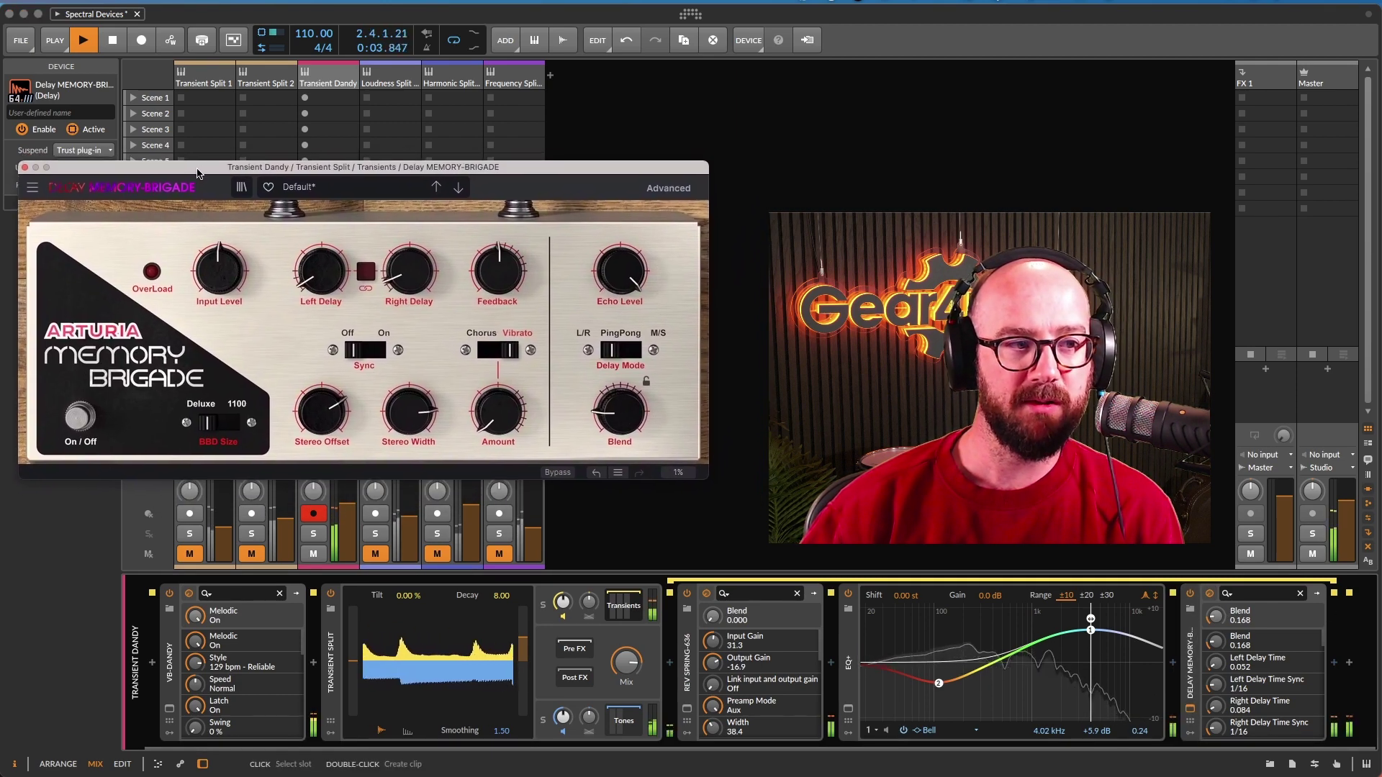
{"action": "left_click", "coordinate": [22, 167]}
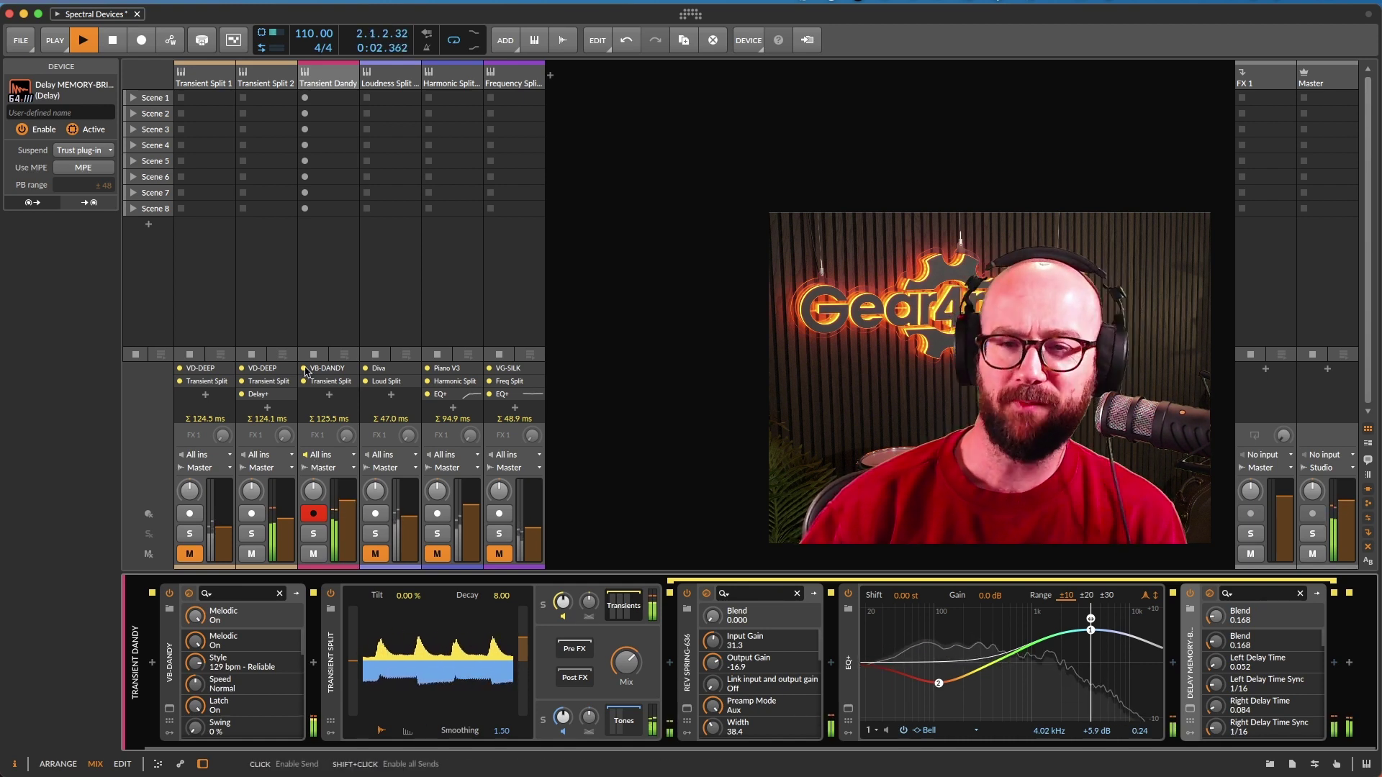
Disarm the Transient Dandy track and restart playback
{"action": "left_click", "coordinate": [315, 514]}
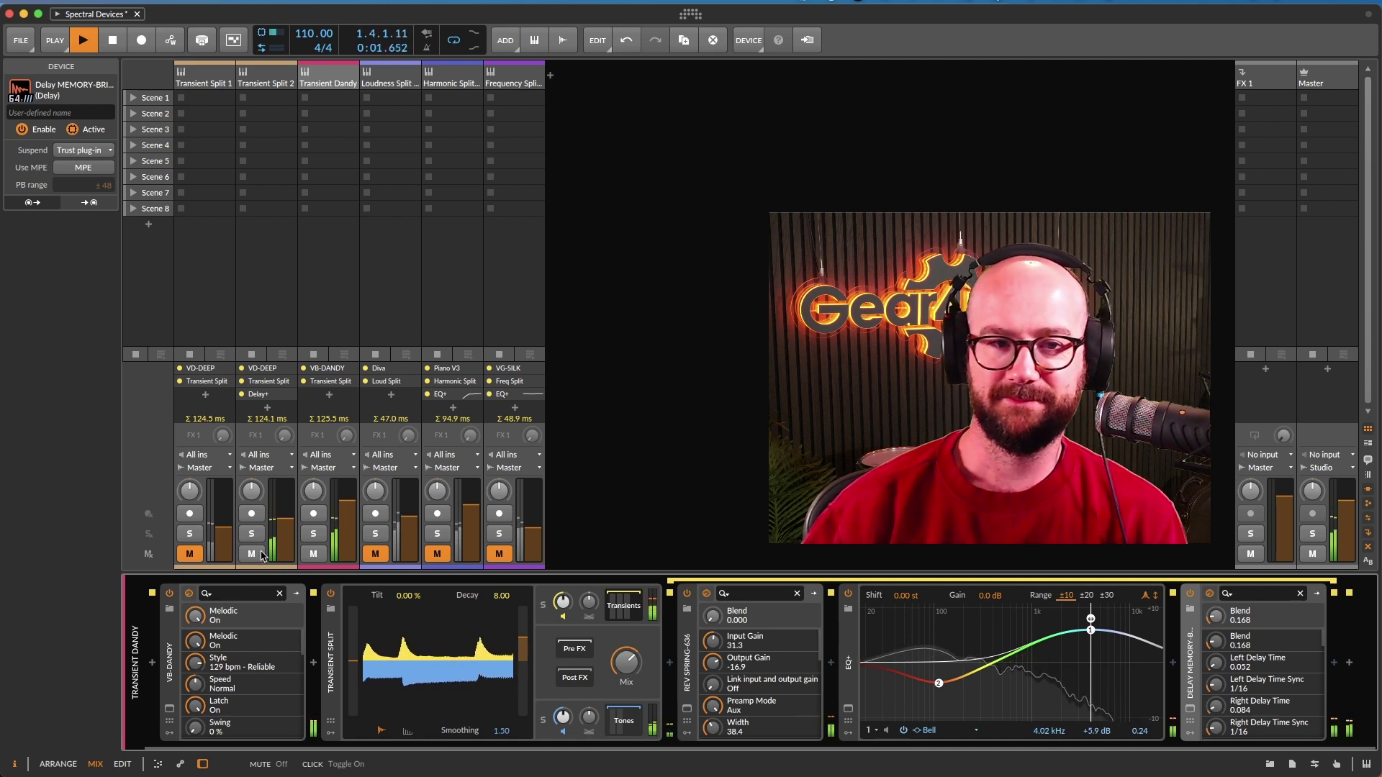
{"action": "key", "text": "space"}
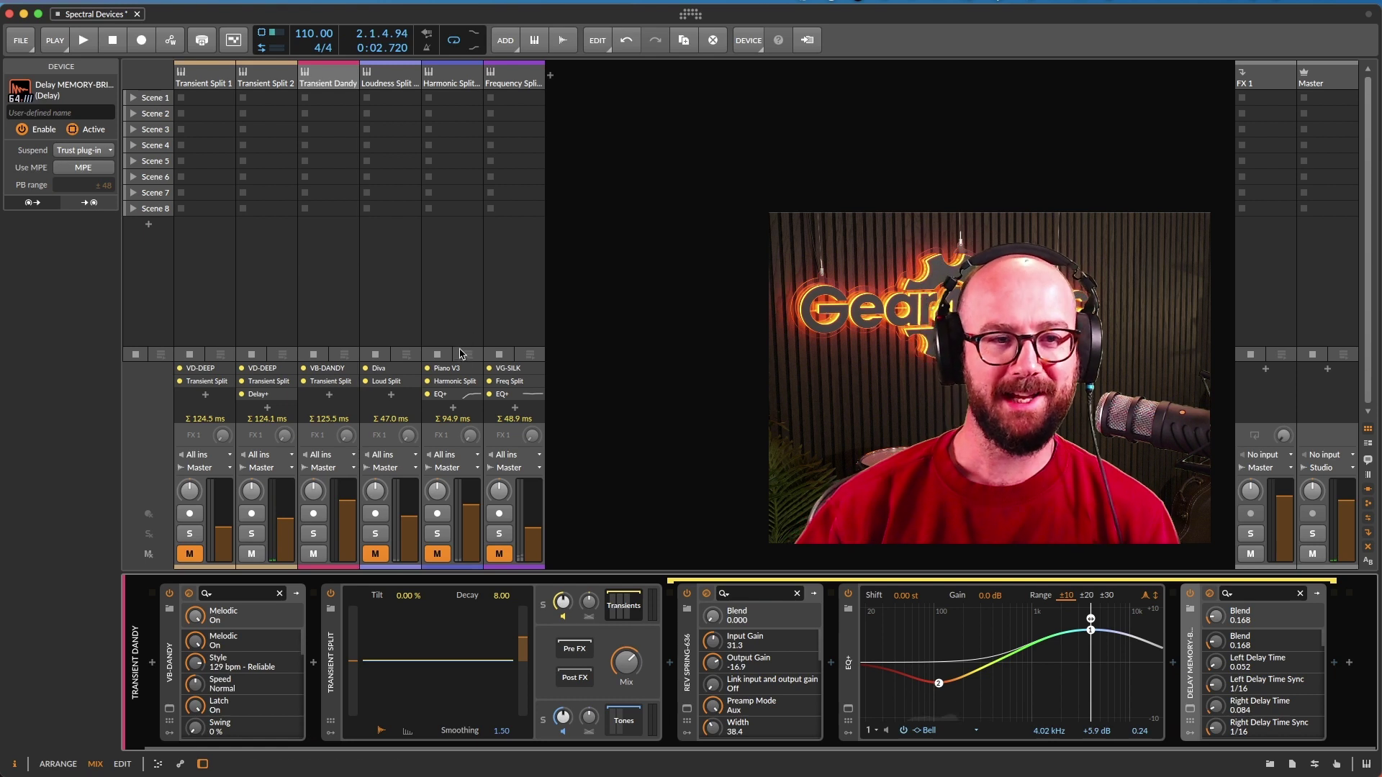
{"action": "key", "text": "space"}
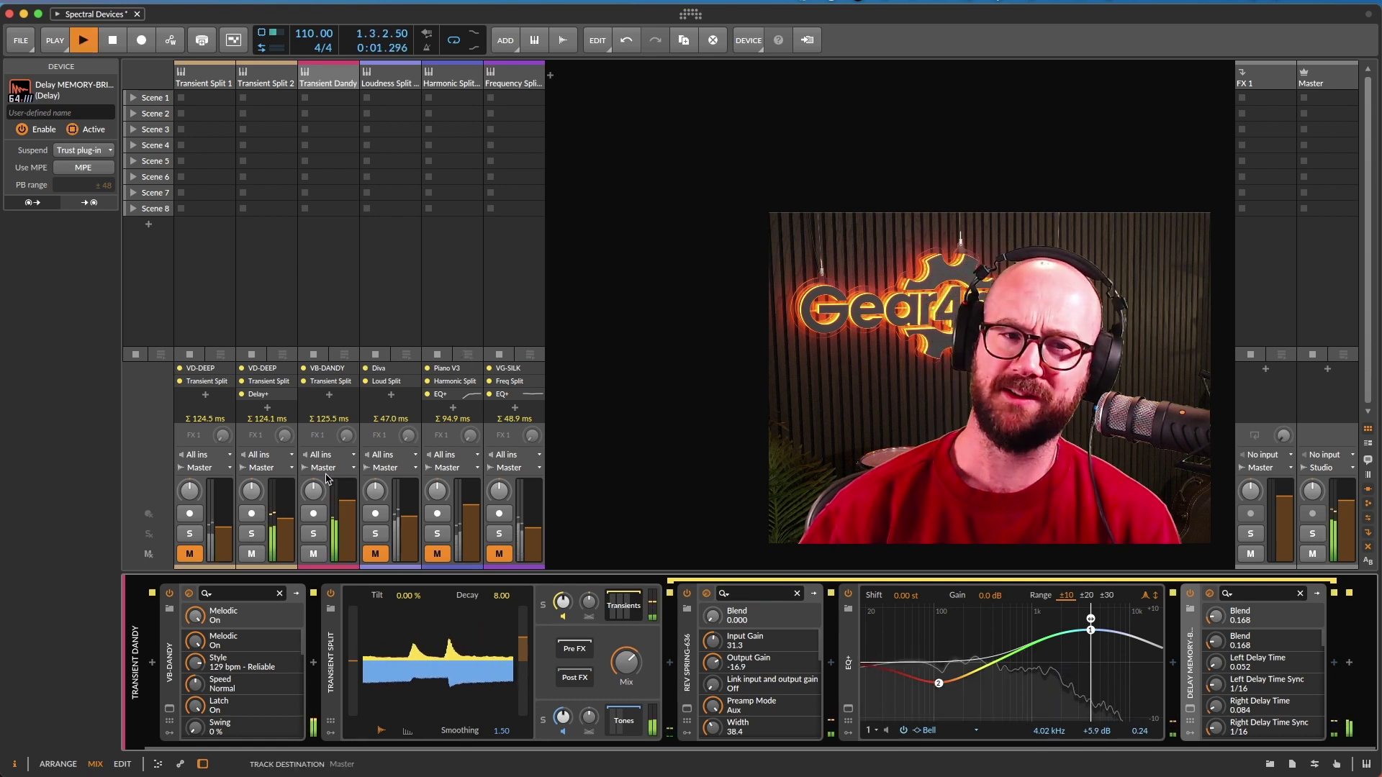
Mute Transient Dandy, resume playback, and select and arm the Loudness Split Diva track
{"action": "left_click", "coordinate": [313, 554]}
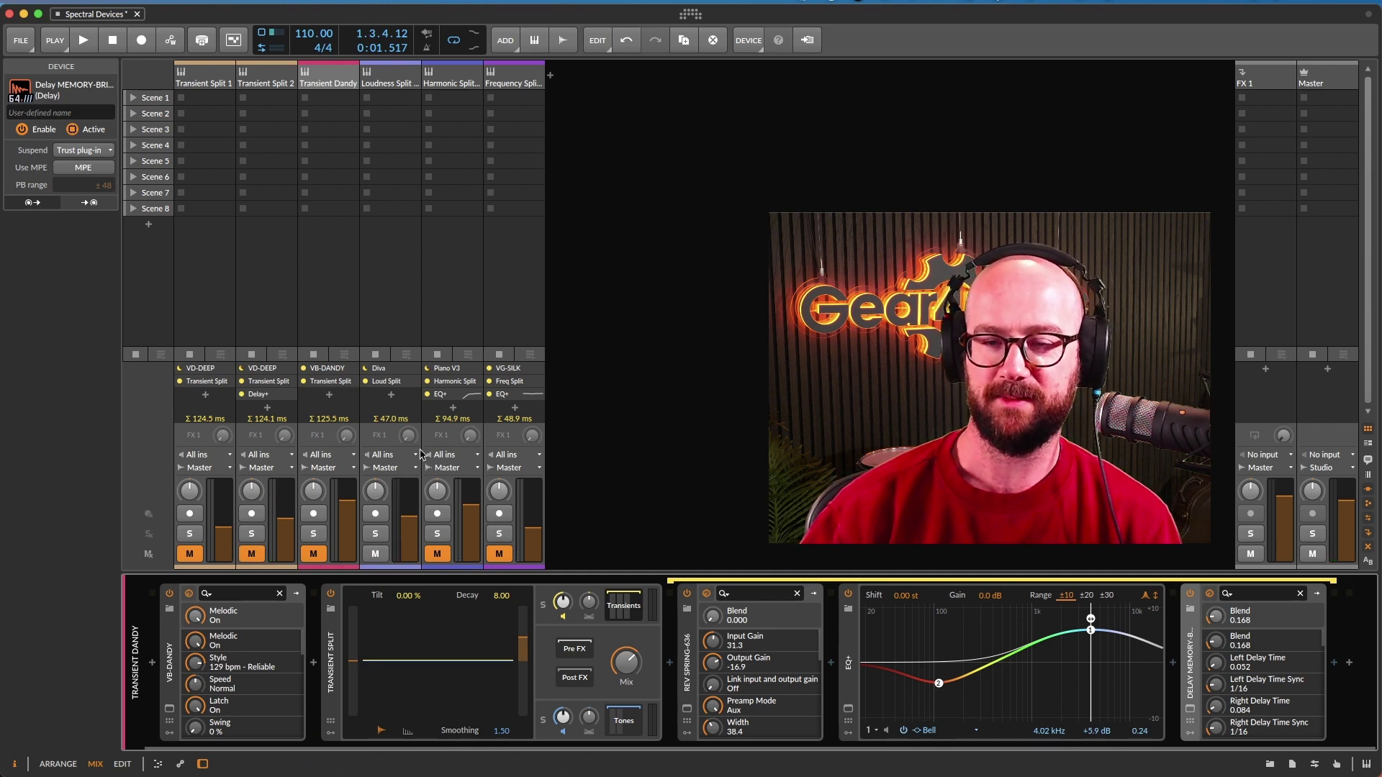
{"action": "key", "text": "space"}
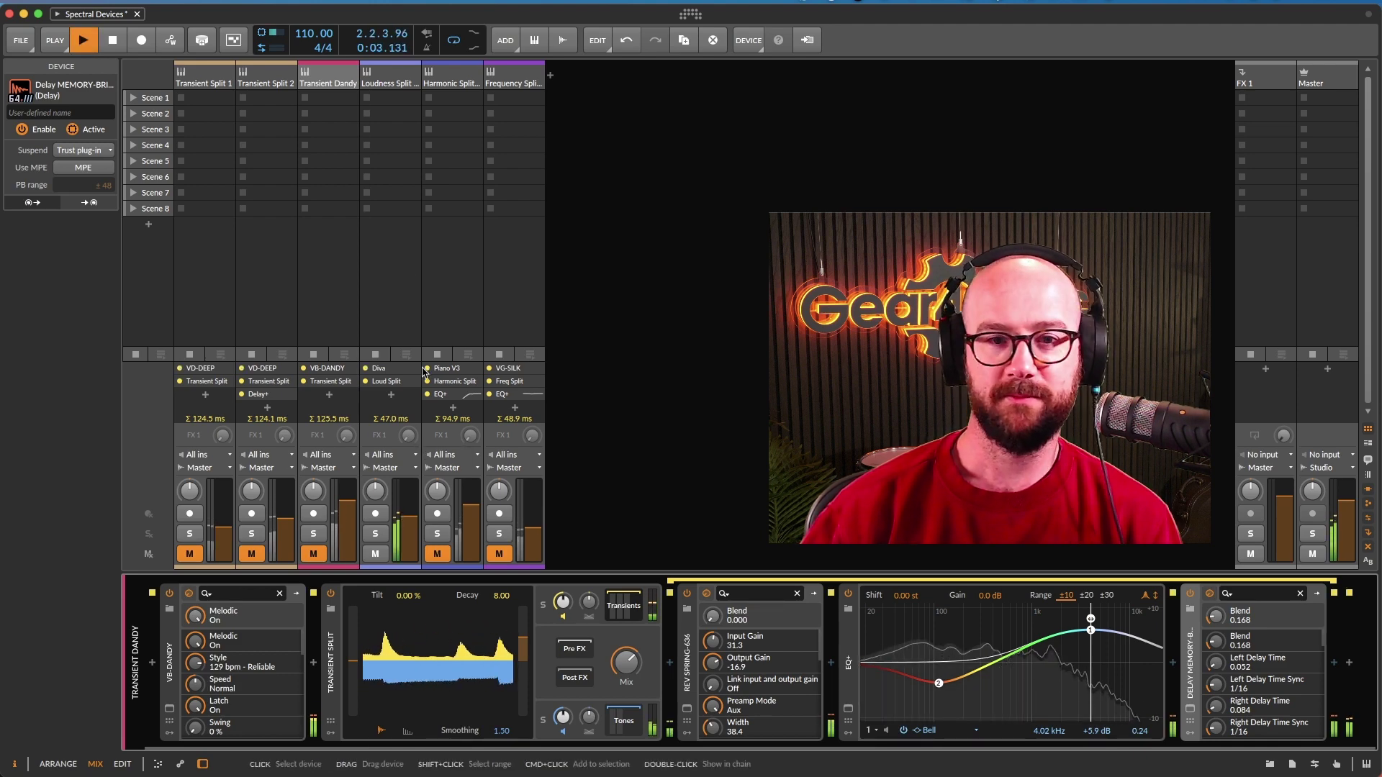
{"action": "left_click", "coordinate": [387, 85]}
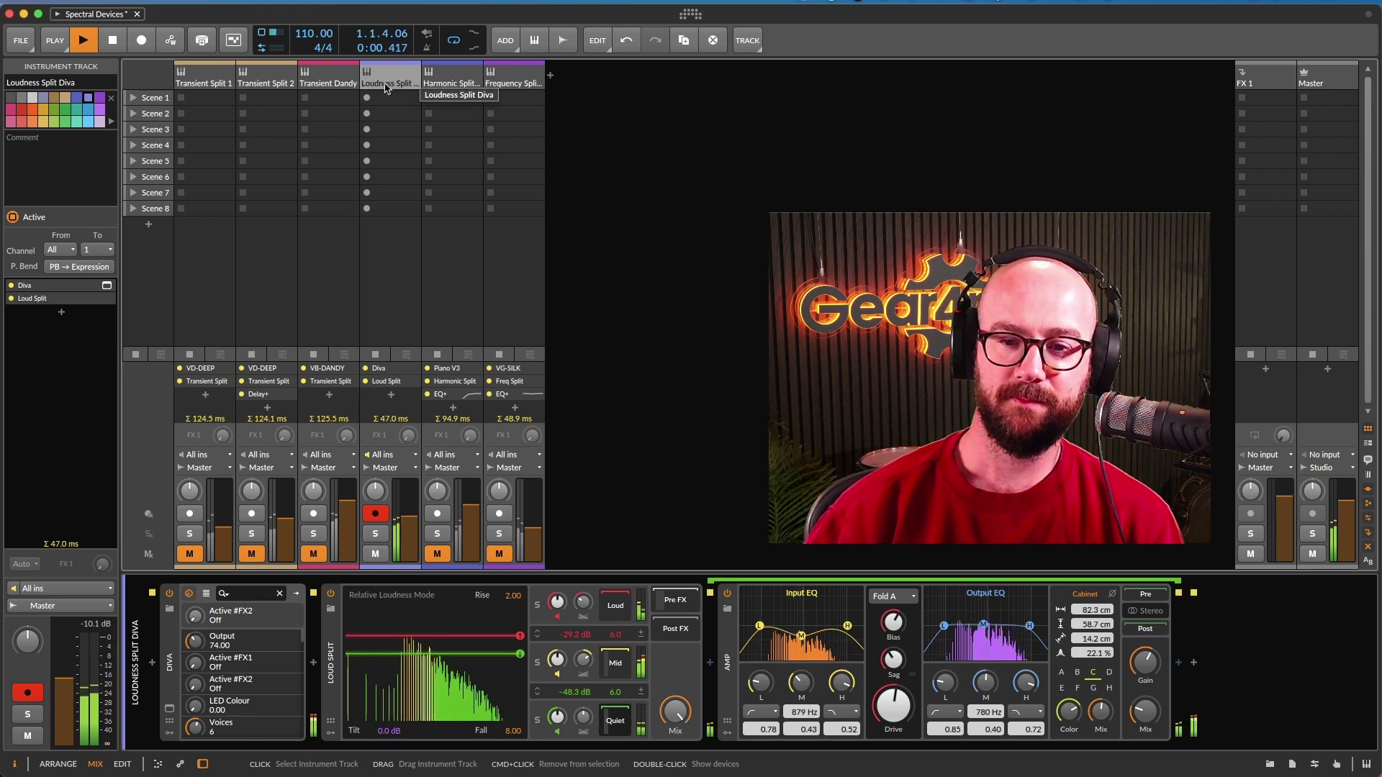
With playback paused, show the Loud Split's Mid band chain holding Delay+, then resume playing
{"action": "key", "text": "space"}
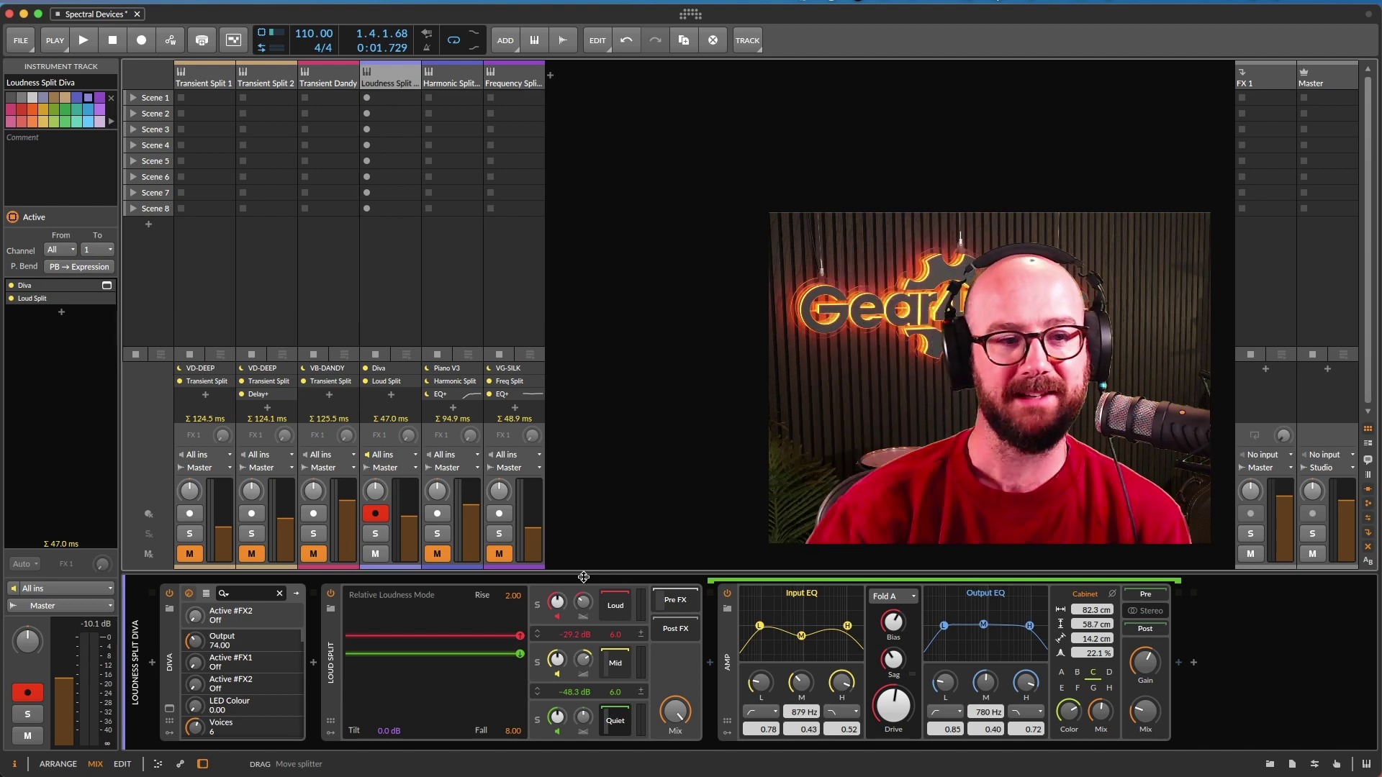
{"action": "left_click", "coordinate": [608, 657]}
{"action": "key", "text": "space"}
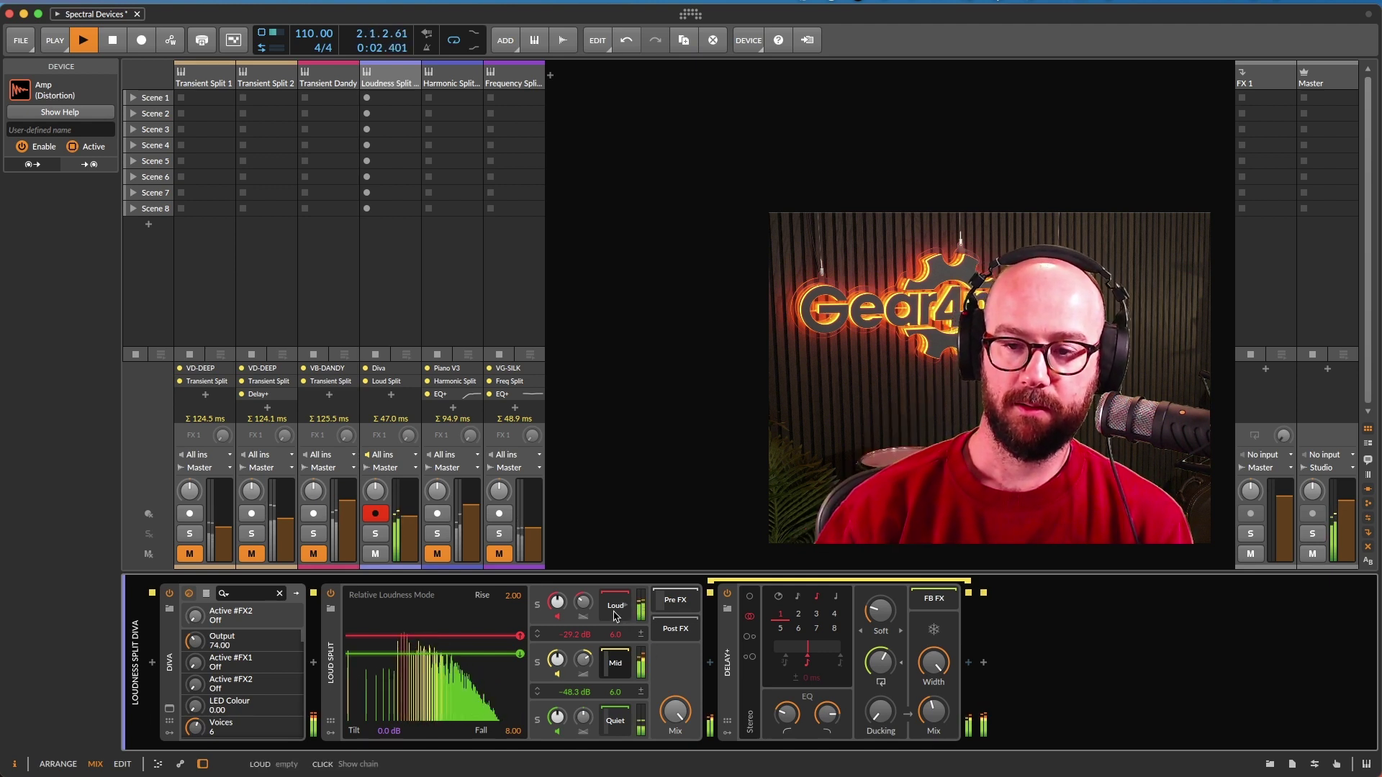
Insert Bitwig's Reverb into the Loud band's empty chain via a 'reverb' browser search
{"action": "left_click", "coordinate": [615, 608]}
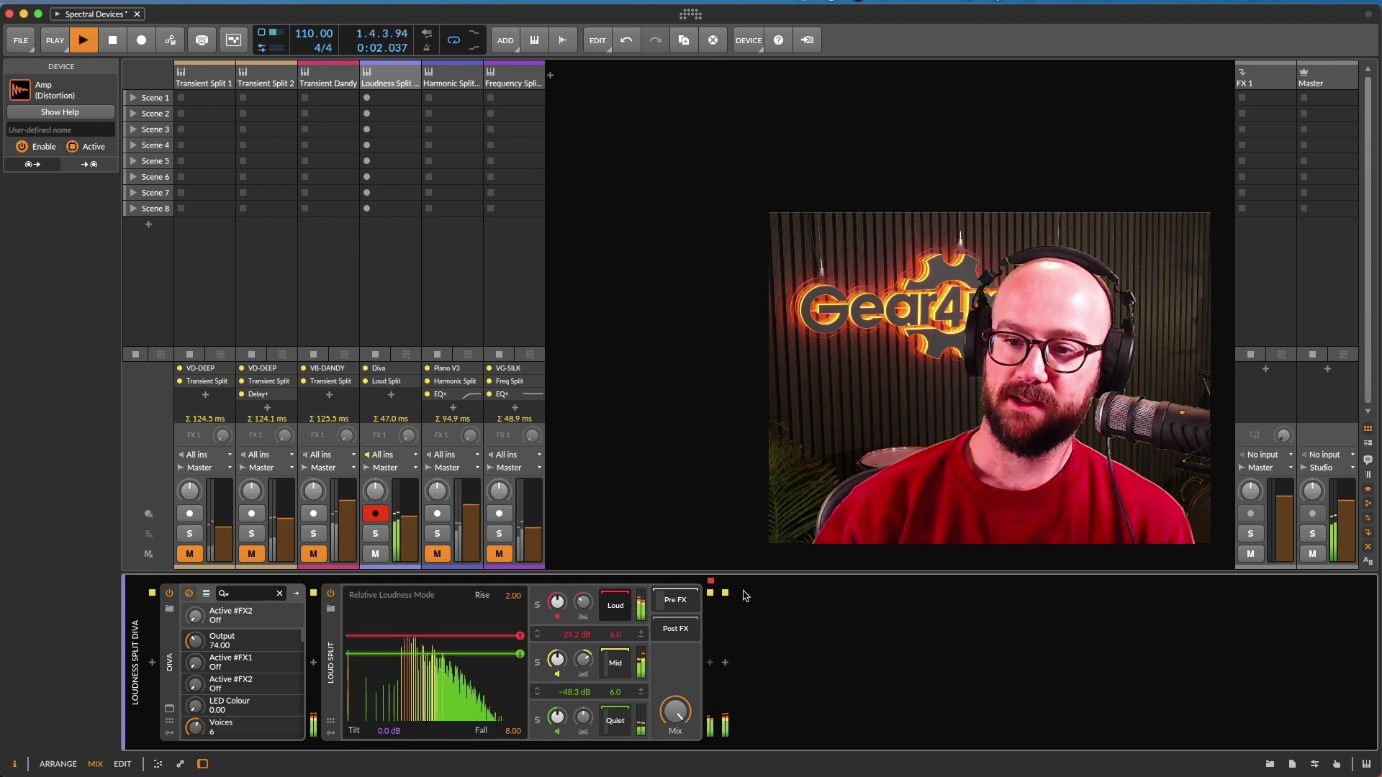
{"action": "key", "text": "space"}
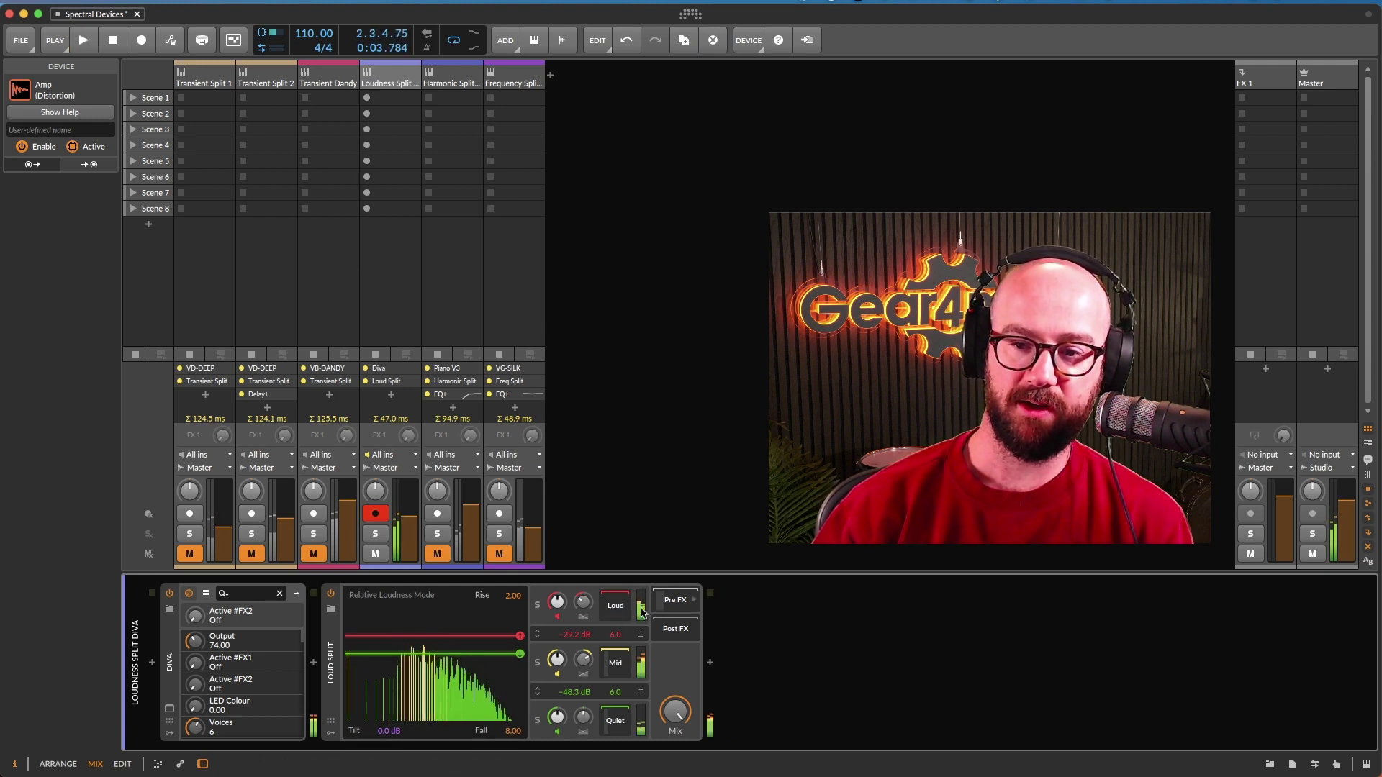
{"action": "left_click", "coordinate": [619, 611]}
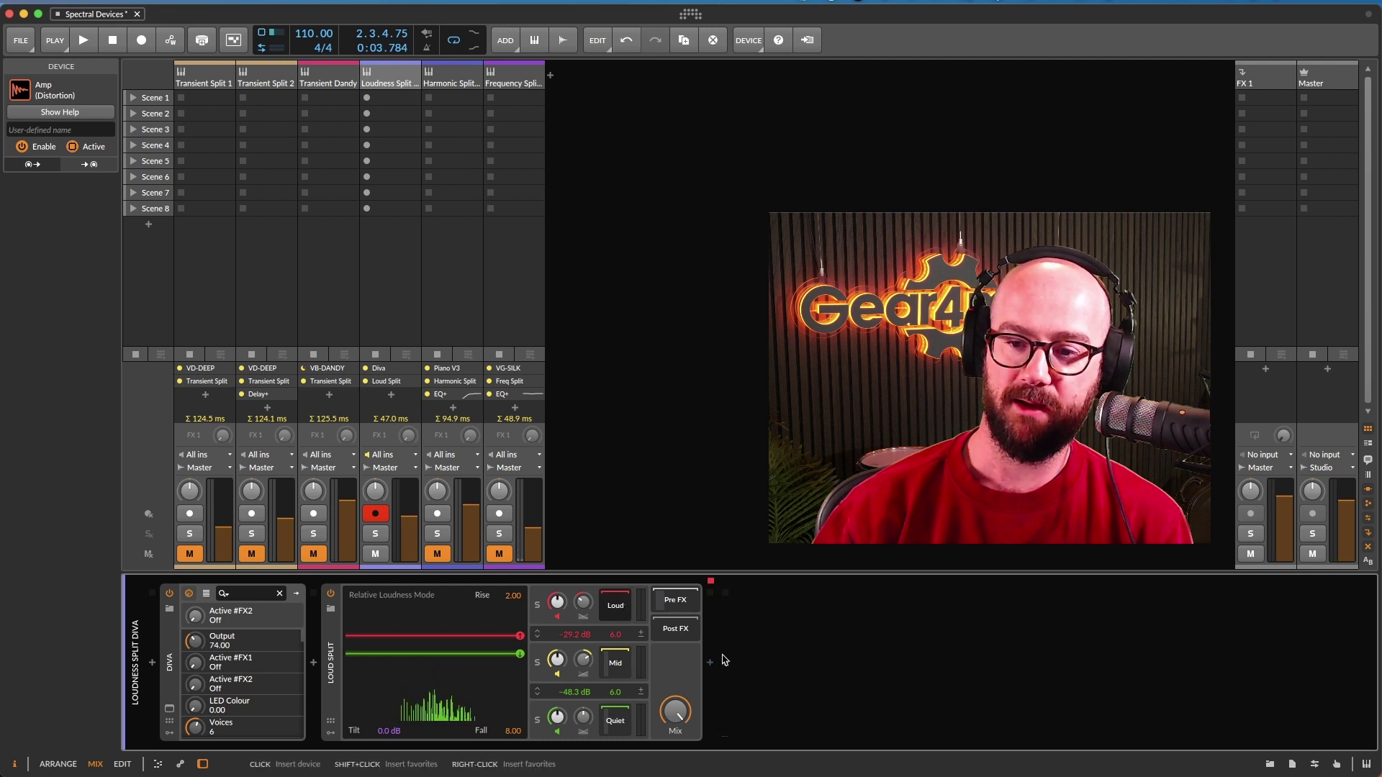
{"action": "left_click", "coordinate": [708, 658]}
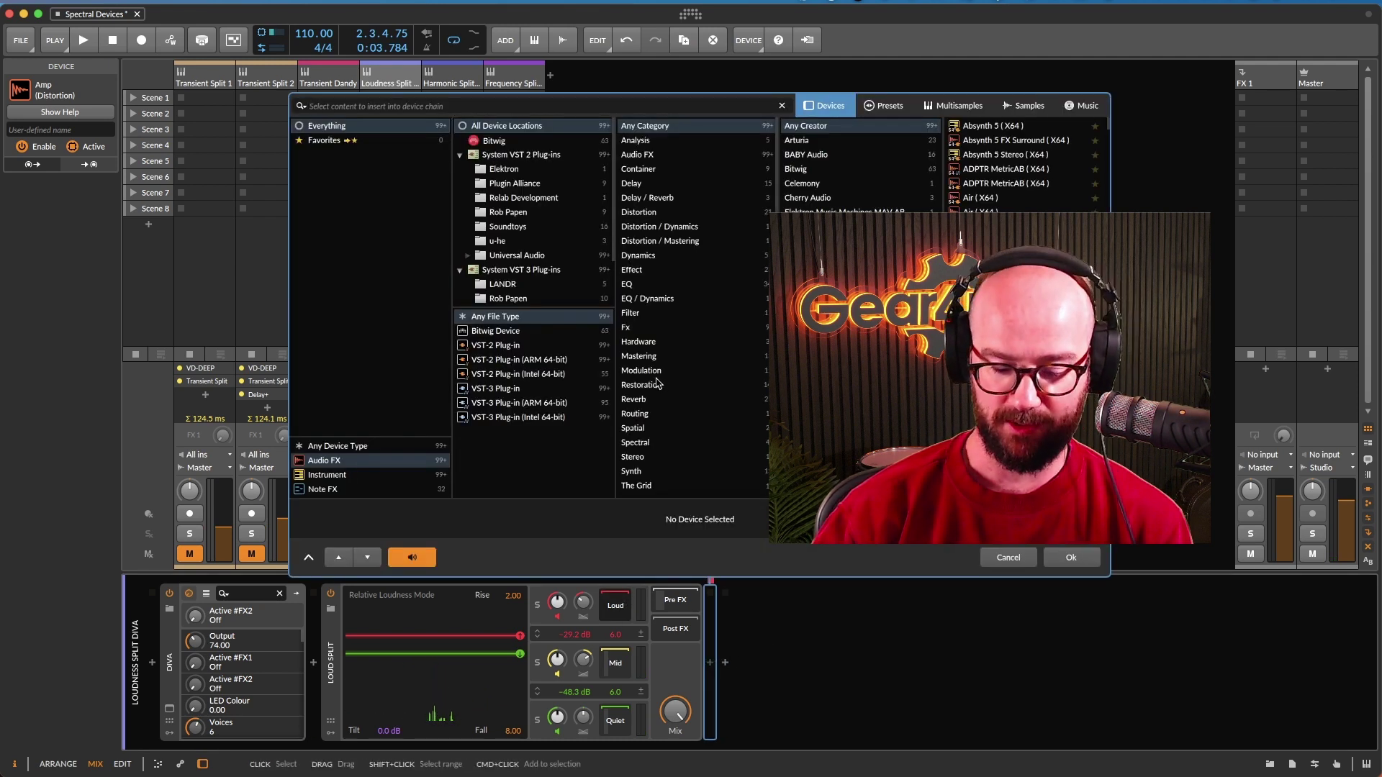
{"action": "type", "text": "reverb"}
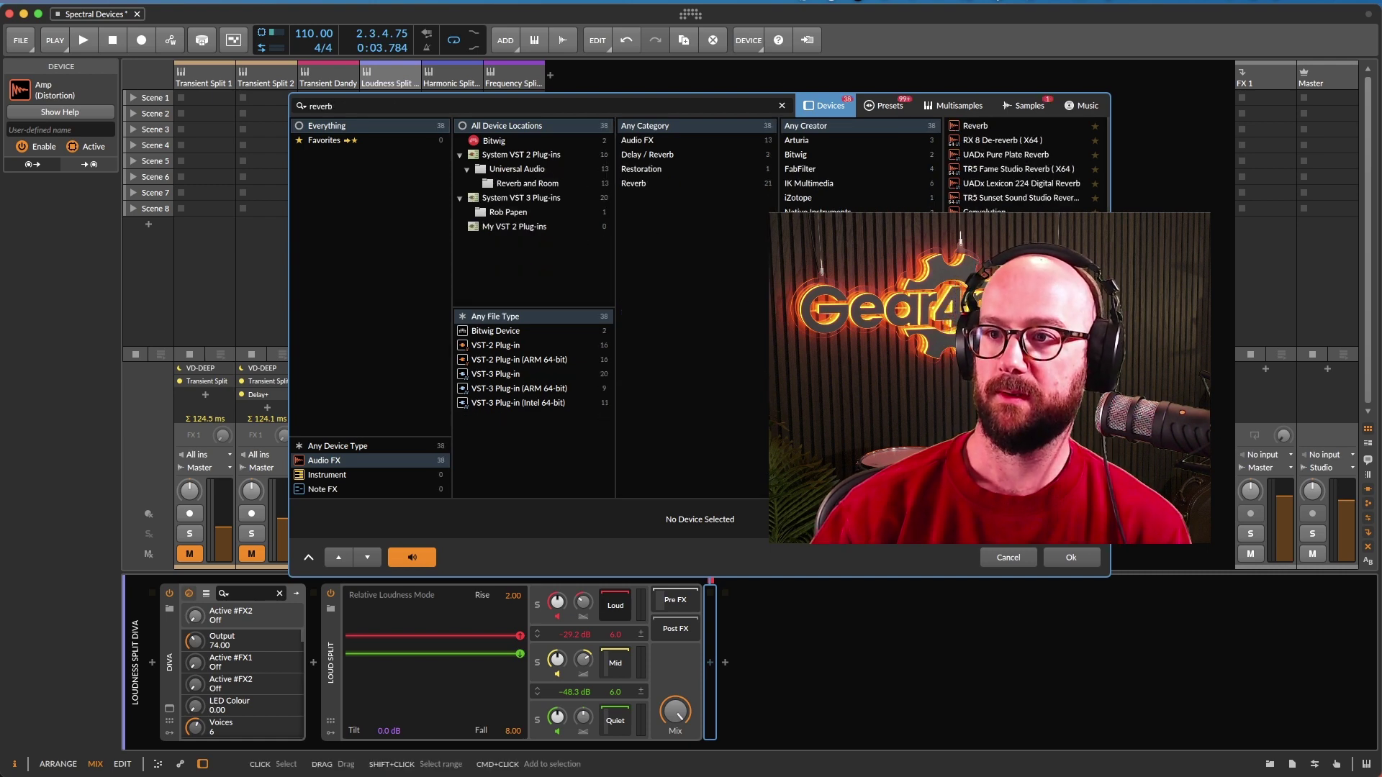
{"action": "left_click", "coordinate": [998, 130]}
Raise the Reverb mix, set decay to 1.62 s, lower the loud threshold to -34.6 dB, and solo Loud
{"action": "key", "text": "space"}
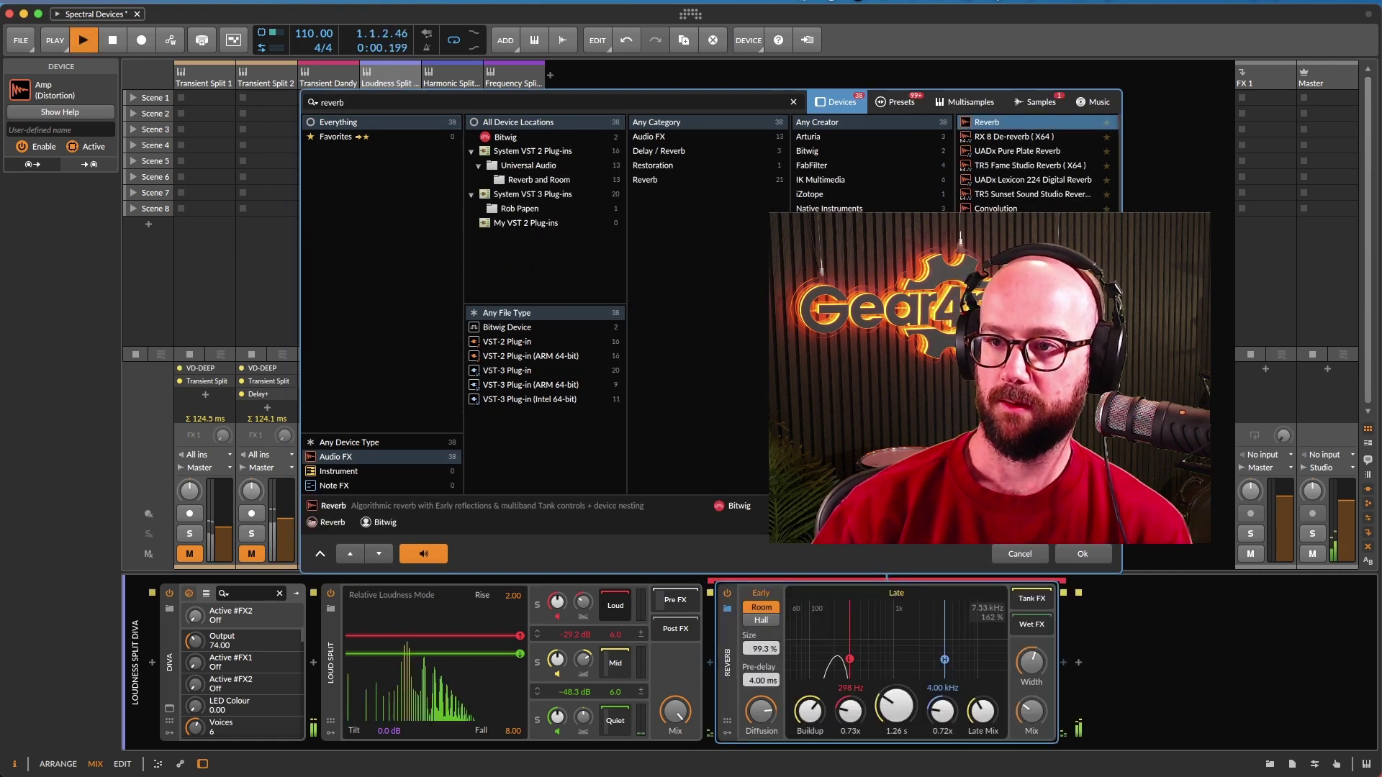
{"action": "mouse_move", "coordinate": [1039, 736]}
{"action": "left_mouse_down"}
{"action": "mouse_move", "coordinate": [1039, 725]}
{"action": "mouse_move", "coordinate": [1039, 742]}
{"action": "left_mouse_up"}
{"action": "left_click_drag", "start_coordinate": [896, 709], "coordinate": [896, 702]}
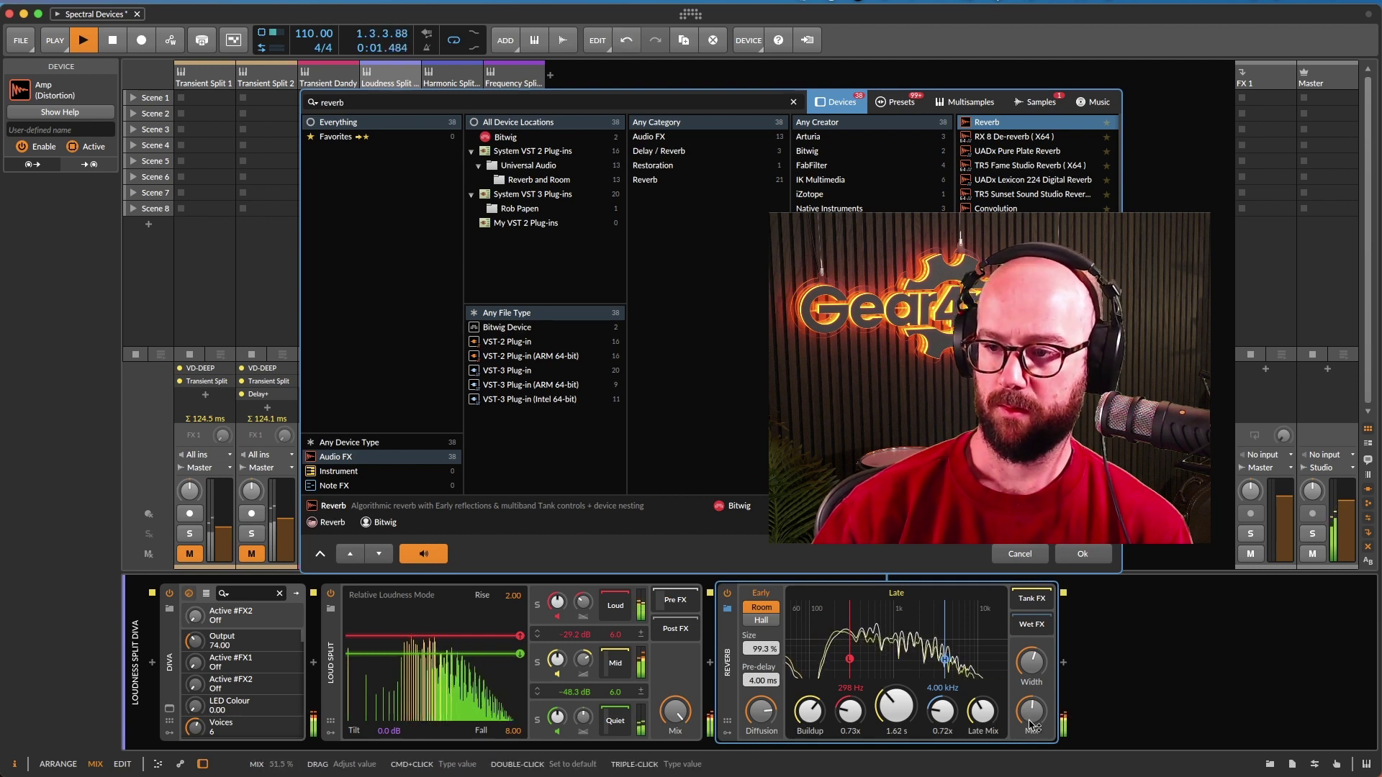
{"action": "left_click_drag", "start_coordinate": [519, 637], "coordinate": [515, 641]}
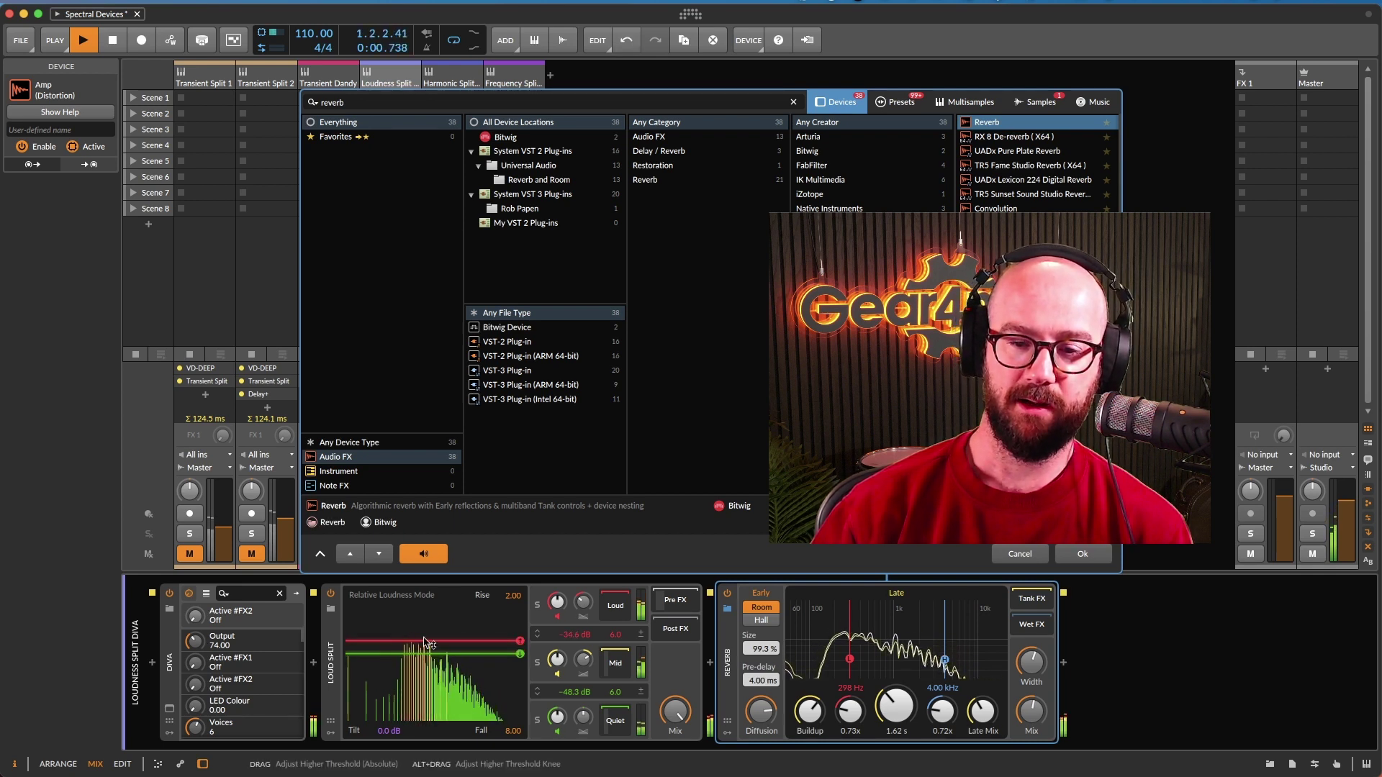
{"action": "left_click", "coordinate": [535, 609]}
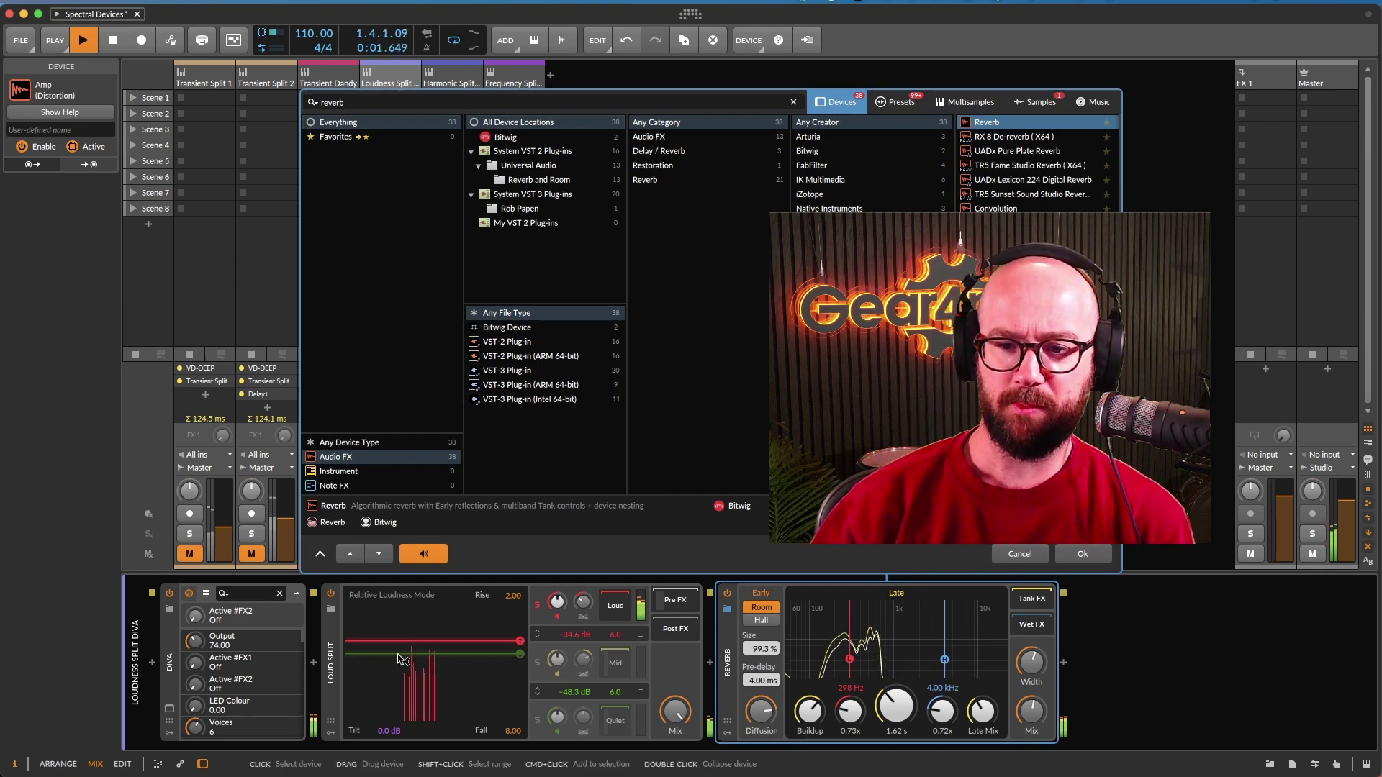
Solo the Mid band, then solo Loud again and pan it slightly left
{"action": "left_click", "coordinate": [538, 664]}
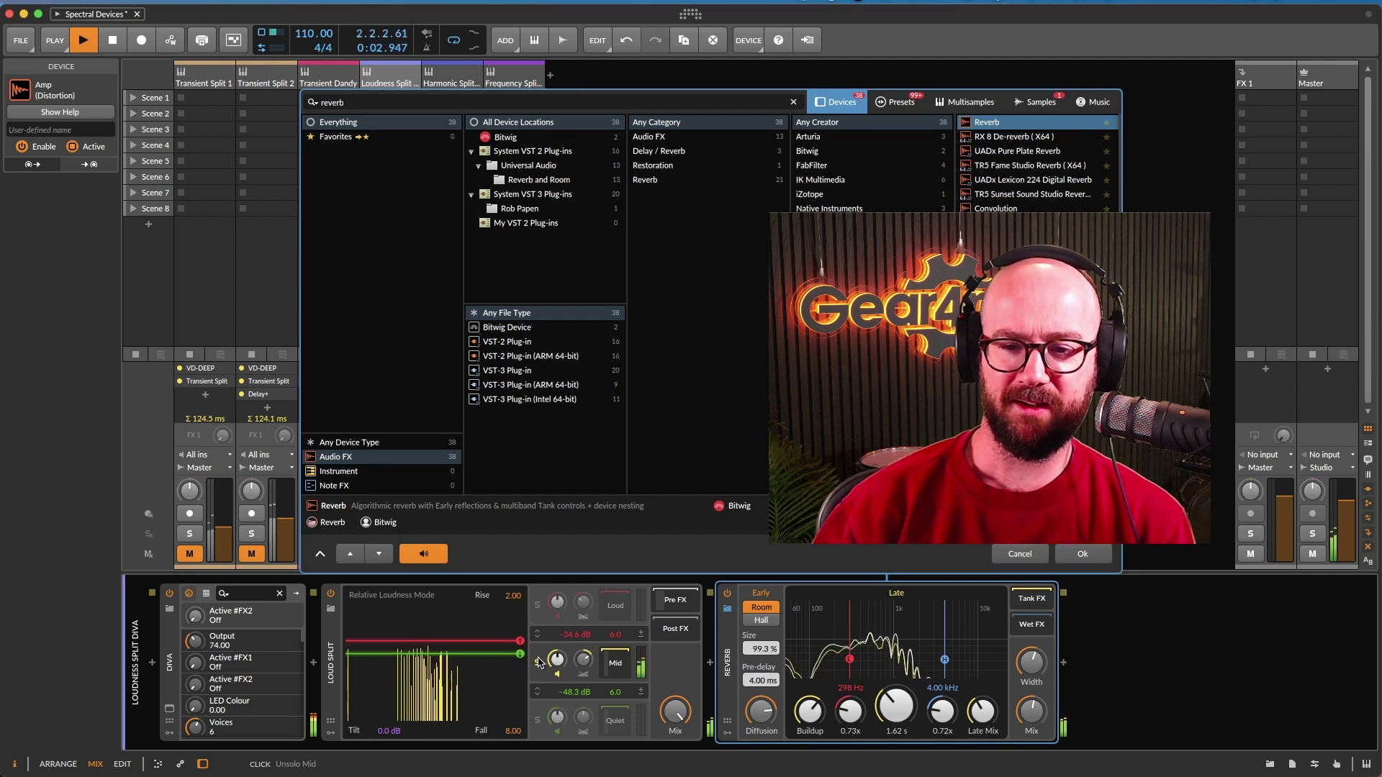
{"action": "left_click", "coordinate": [540, 664]}
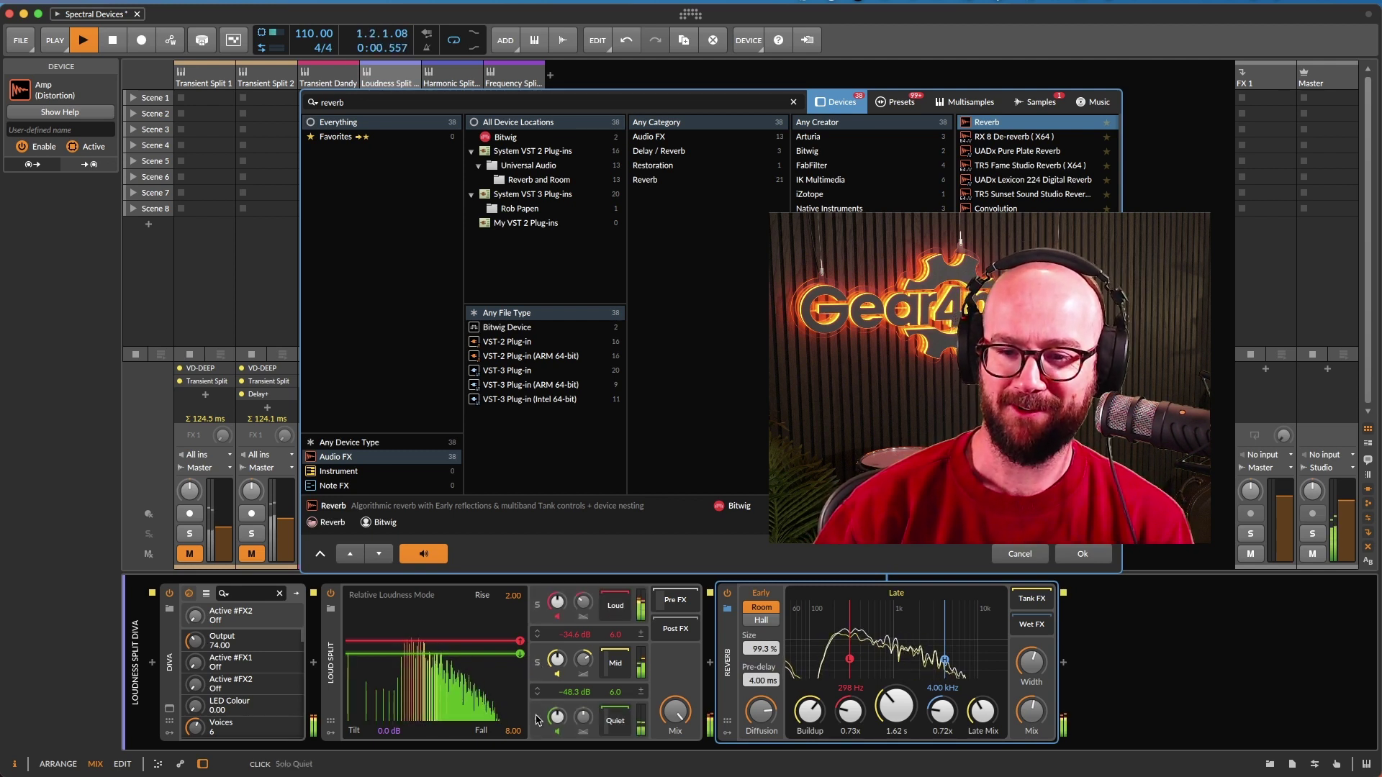
{"action": "left_click", "coordinate": [536, 605]}
{"action": "left_click_drag", "start_coordinate": [583, 602], "coordinate": [583, 606]}
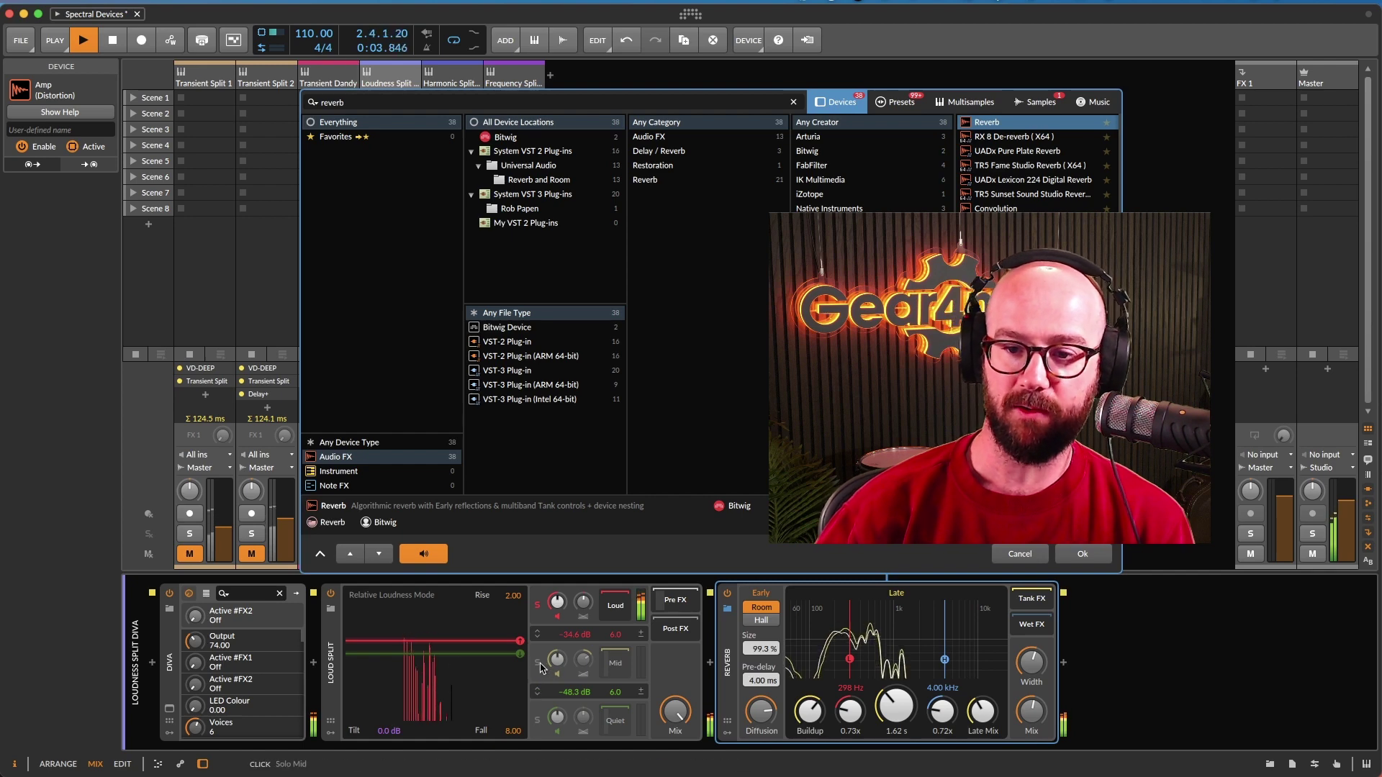
View the Mid band's chain, then the Quiet band's chain
{"action": "left_click", "coordinate": [617, 663]}
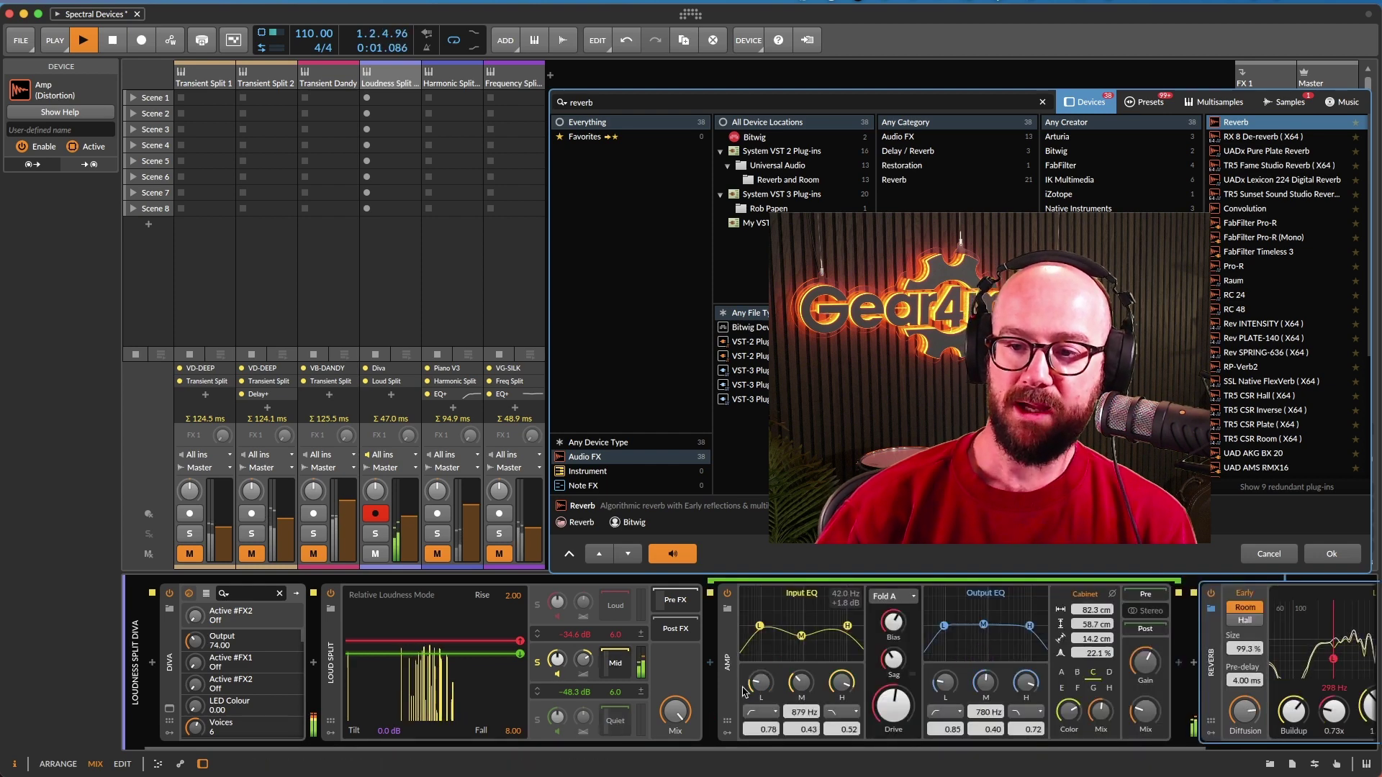
{"action": "left_click", "coordinate": [614, 724]}
{"action": "left_click", "coordinate": [614, 724]}
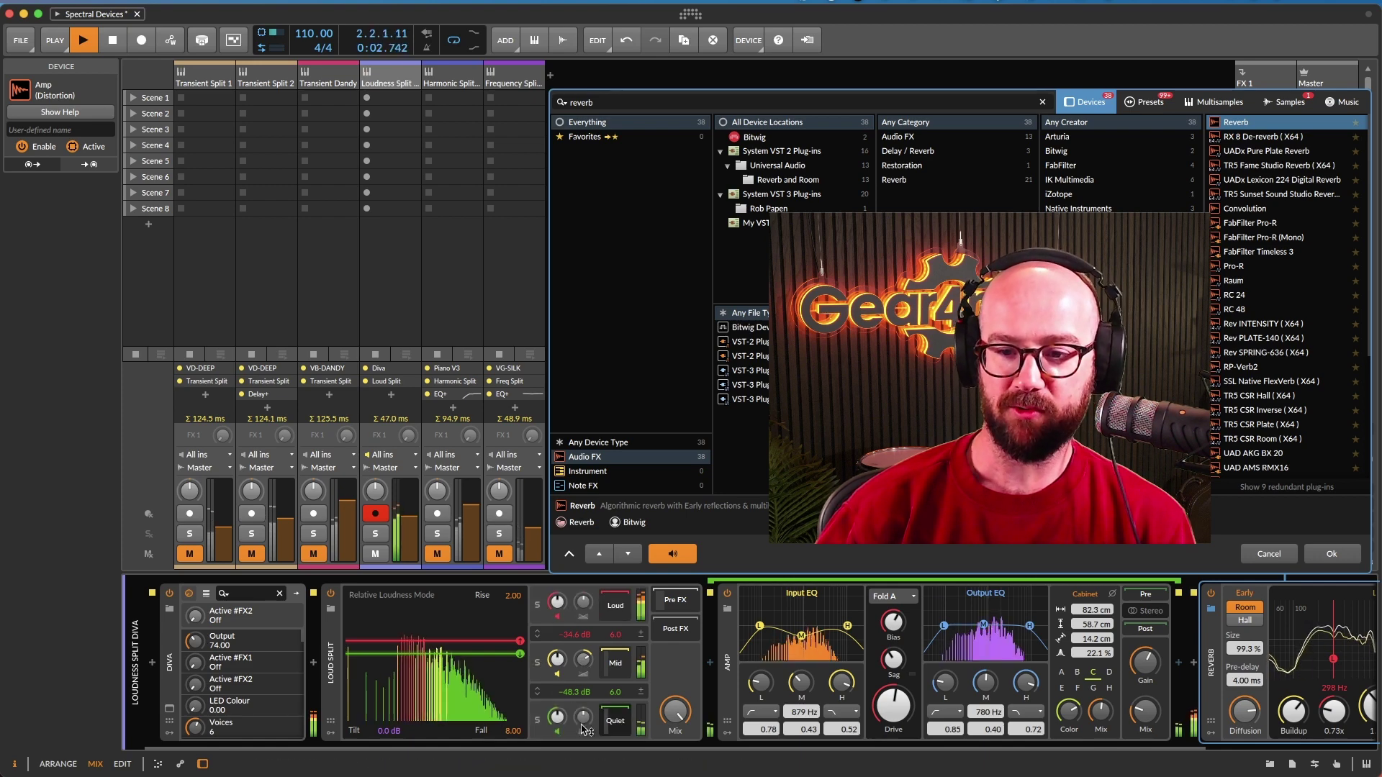
Close the browser, unsolo the Loud band, raise the Loud Split Mix to 98 %, and stop
{"action": "left_click", "coordinate": [587, 731]}
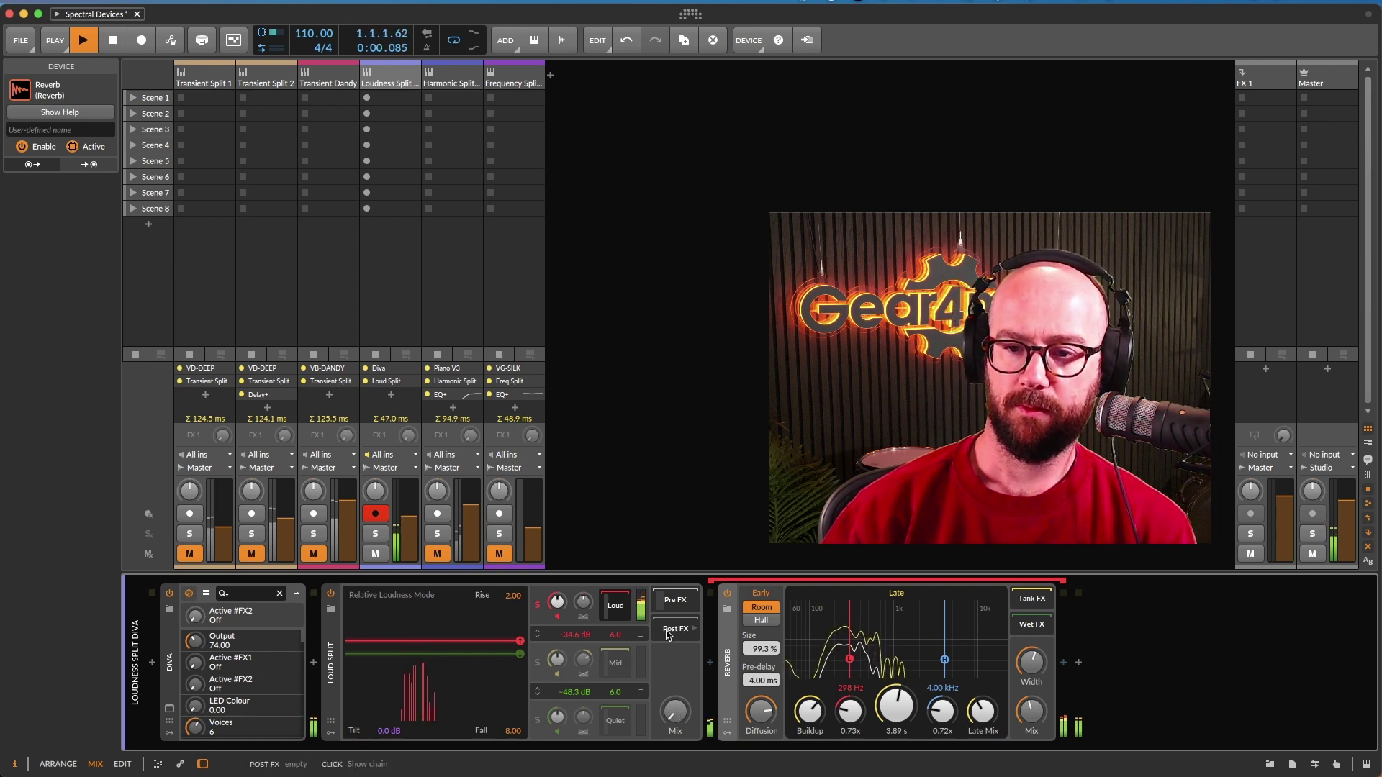
{"action": "left_click", "coordinate": [537, 605]}
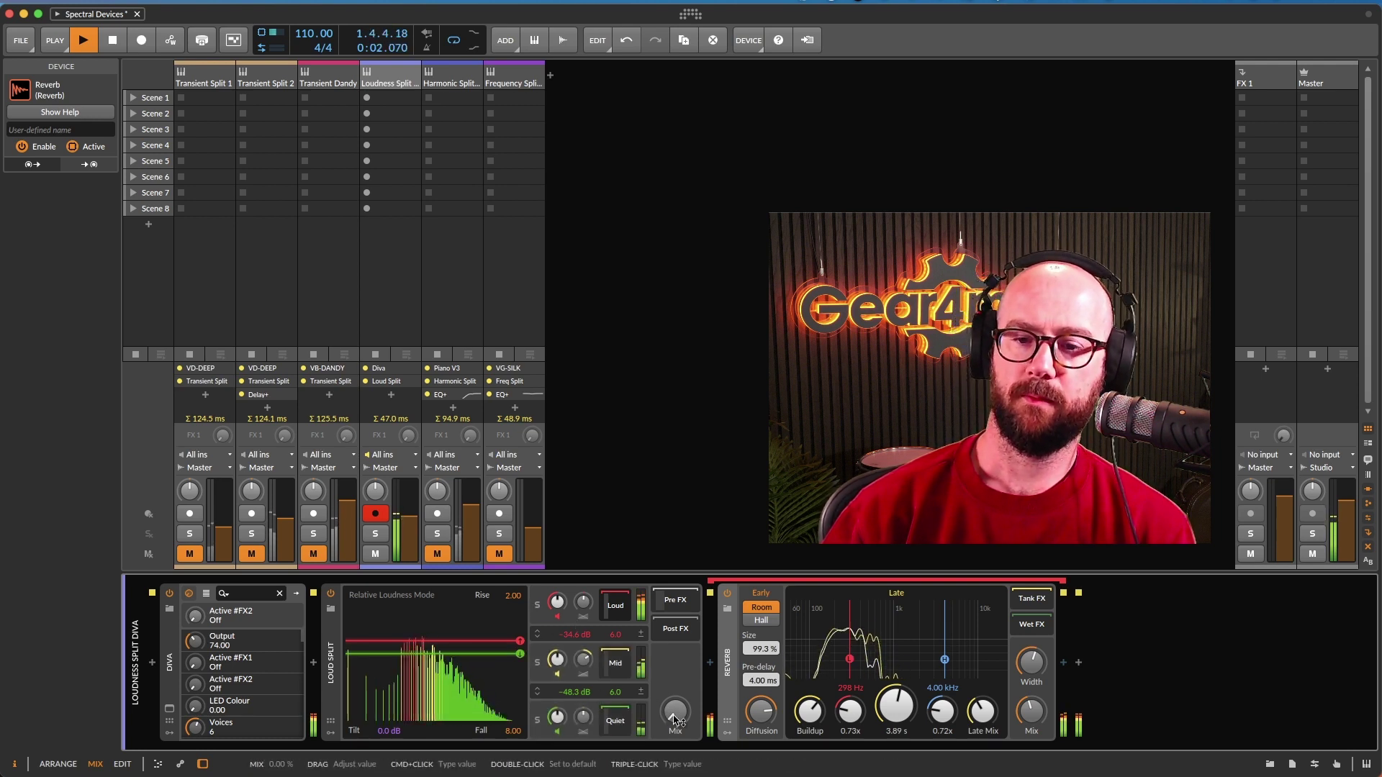
{"action": "left_click_drag", "start_coordinate": [674, 712], "coordinate": [675, 691]}
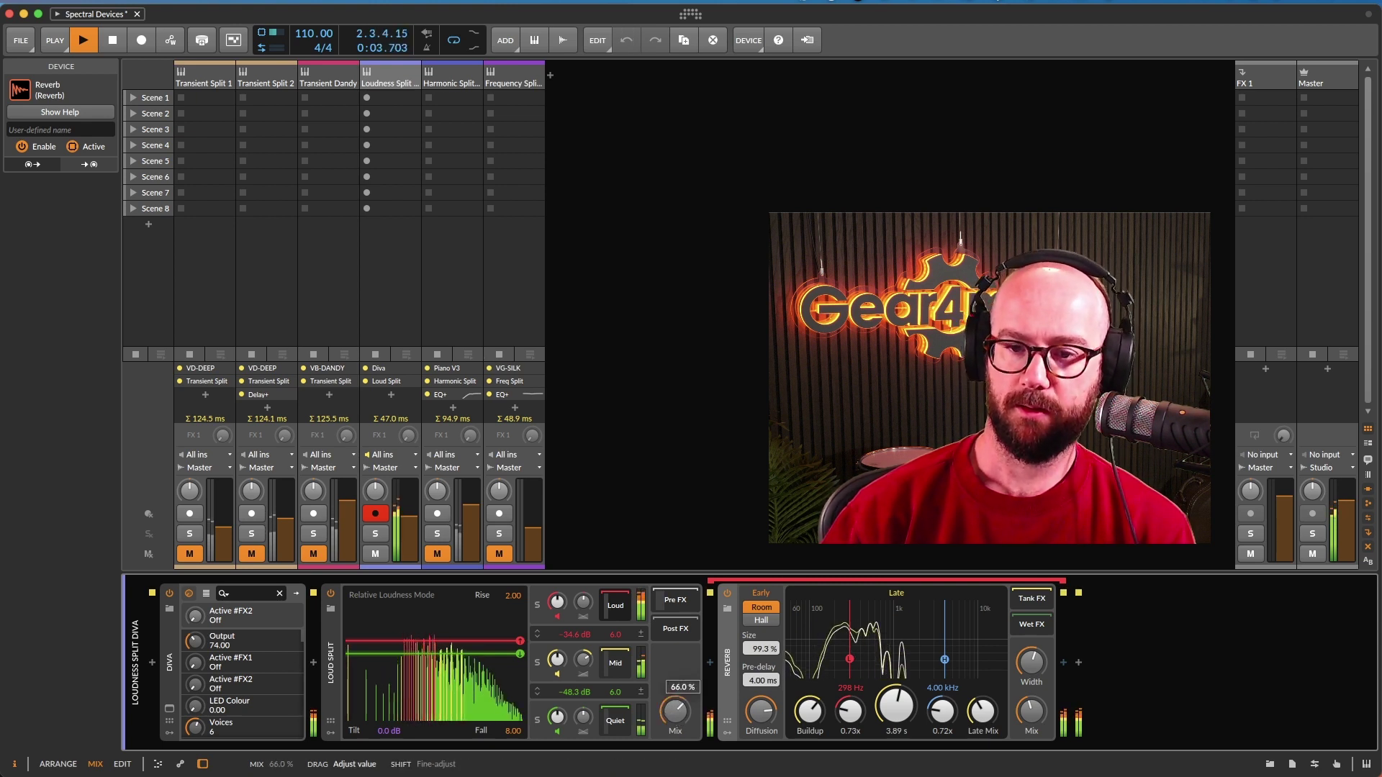
{"action": "left_click_drag", "start_coordinate": [675, 711], "coordinate": [674, 665]}
{"action": "key", "text": "space"}
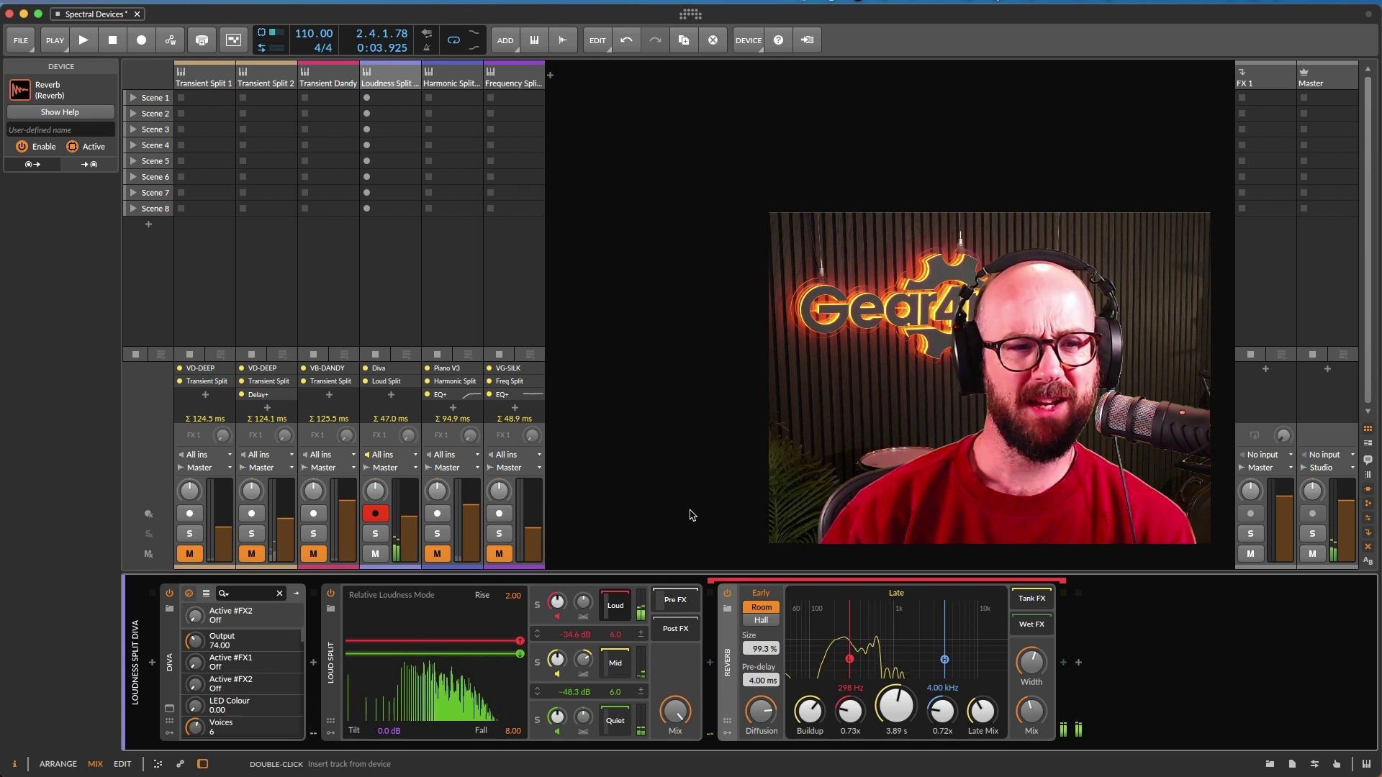
{"action": "key", "text": "super+s"}
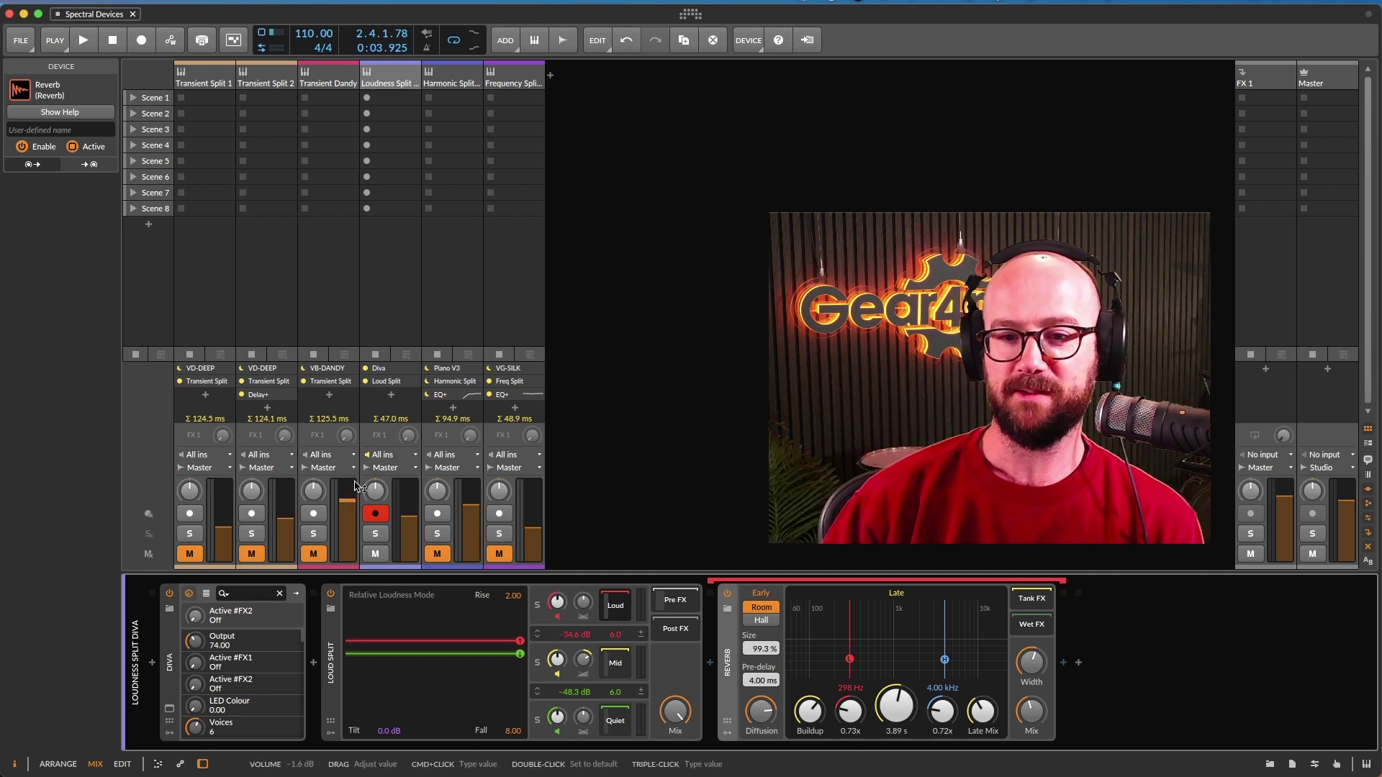
Mute Loudness Split, select the Harmonic Split Piano track, unmute it with M and play
{"action": "left_click", "coordinate": [375, 555]}
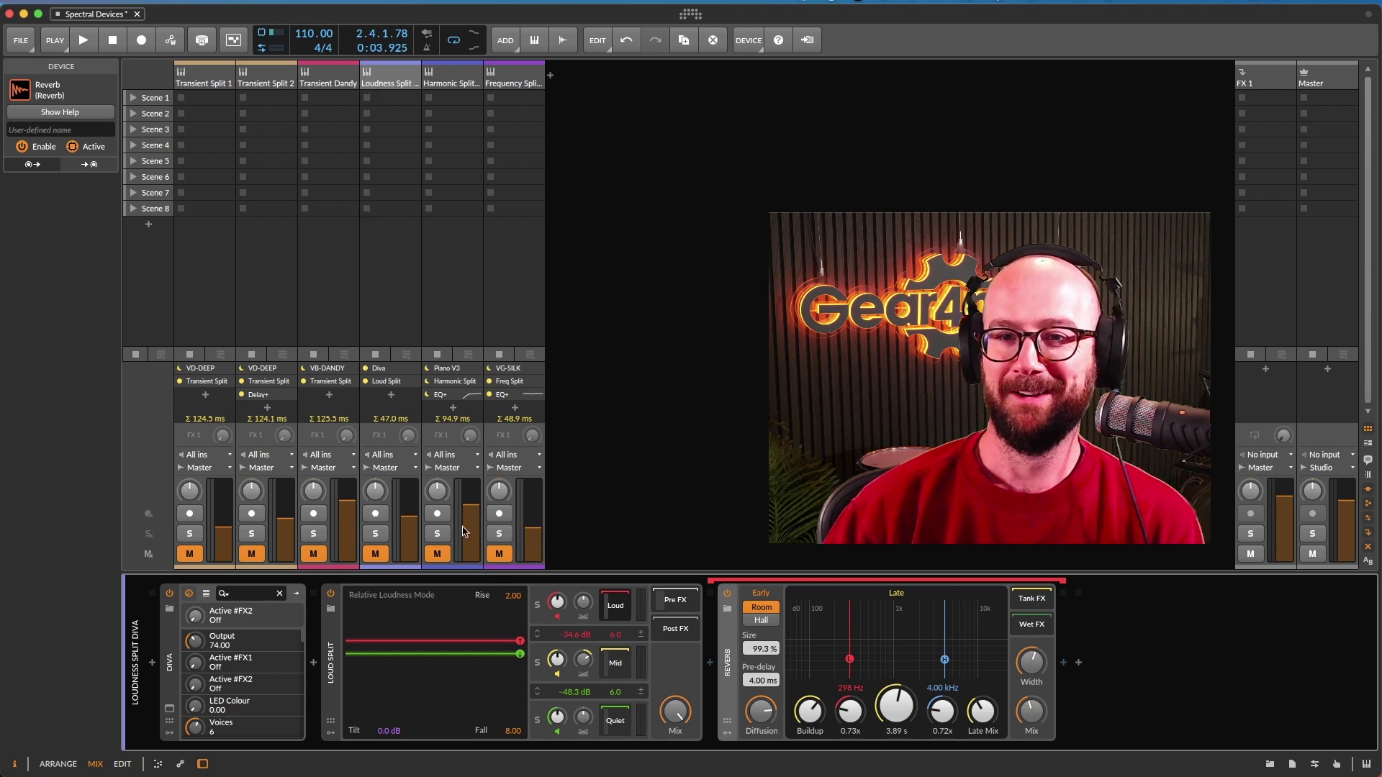
{"action": "left_click", "coordinate": [456, 85]}
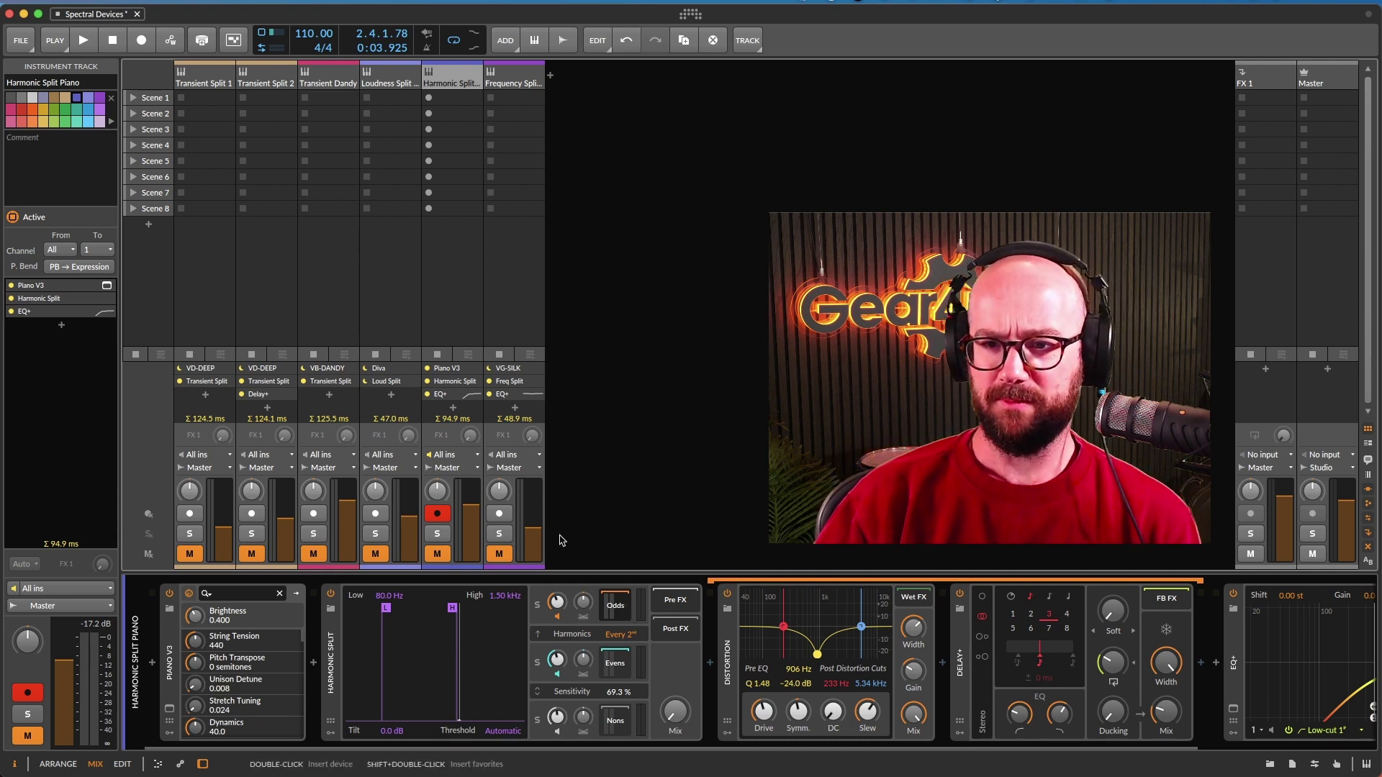
{"action": "key", "text": "m"}
{"action": "key", "text": "space"}
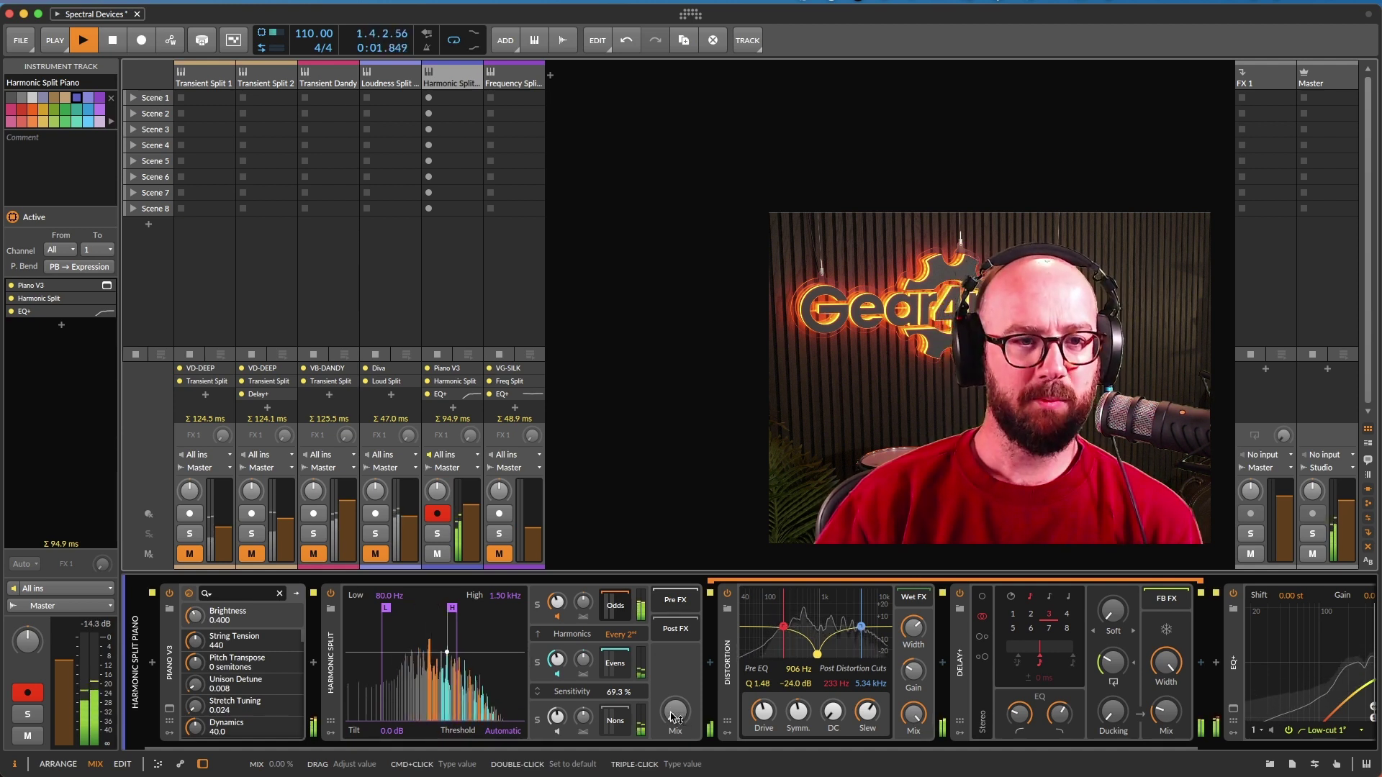
Compare the Harmonic Split Mix at 0 % and 100 %, leave it at 100 %, and stop
{"action": "mouse_move", "coordinate": [671, 716]}
{"action": "left_mouse_down"}
{"action": "mouse_move", "coordinate": [671, 612]}
{"action": "mouse_move", "coordinate": [674, 717]}
{"action": "left_mouse_up"}
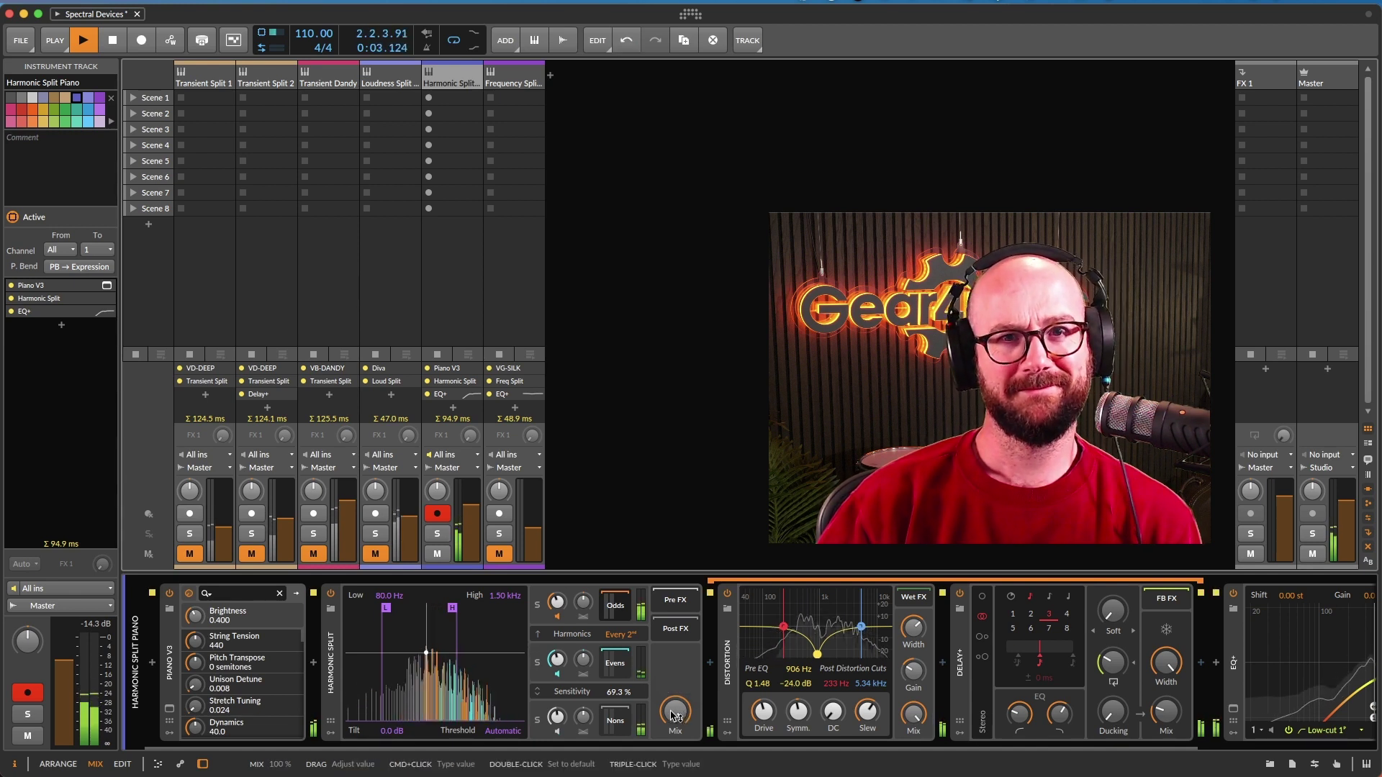
{"action": "left_click_drag", "start_coordinate": [674, 715], "coordinate": [674, 753]}
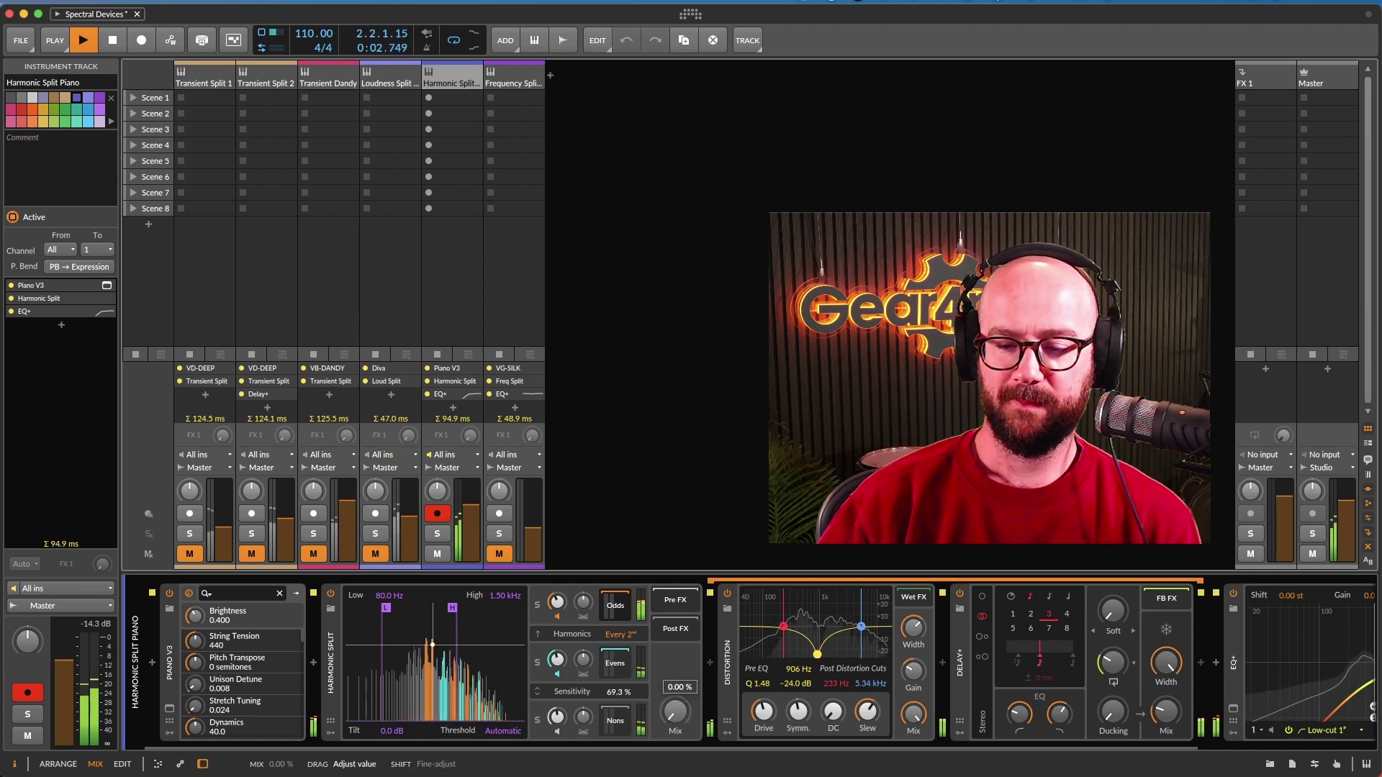
{"action": "mouse_move", "coordinate": [675, 713]}
{"action": "left_mouse_down"}
{"action": "mouse_move", "coordinate": [675, 648]}
{"action": "mouse_move", "coordinate": [674, 711]}
{"action": "left_mouse_up"}
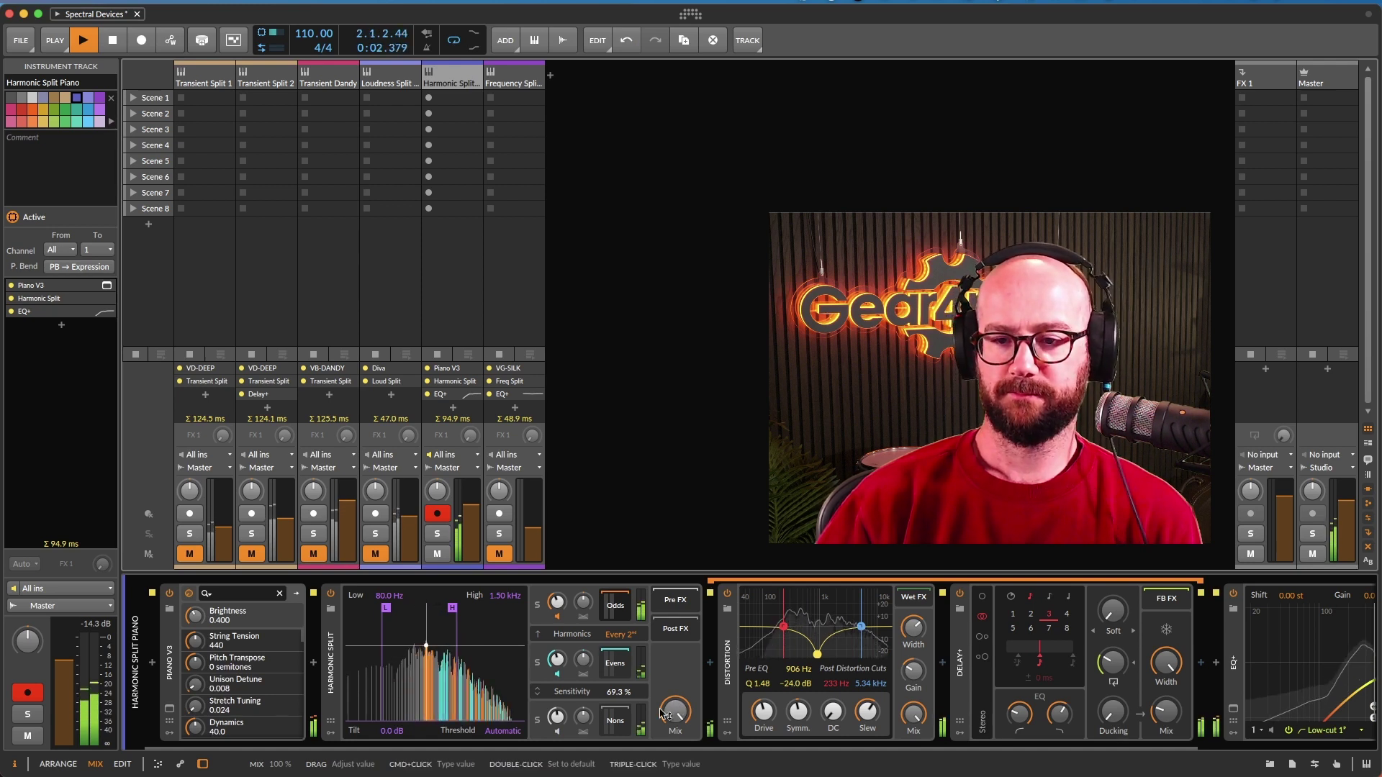
{"action": "key", "text": "space"}
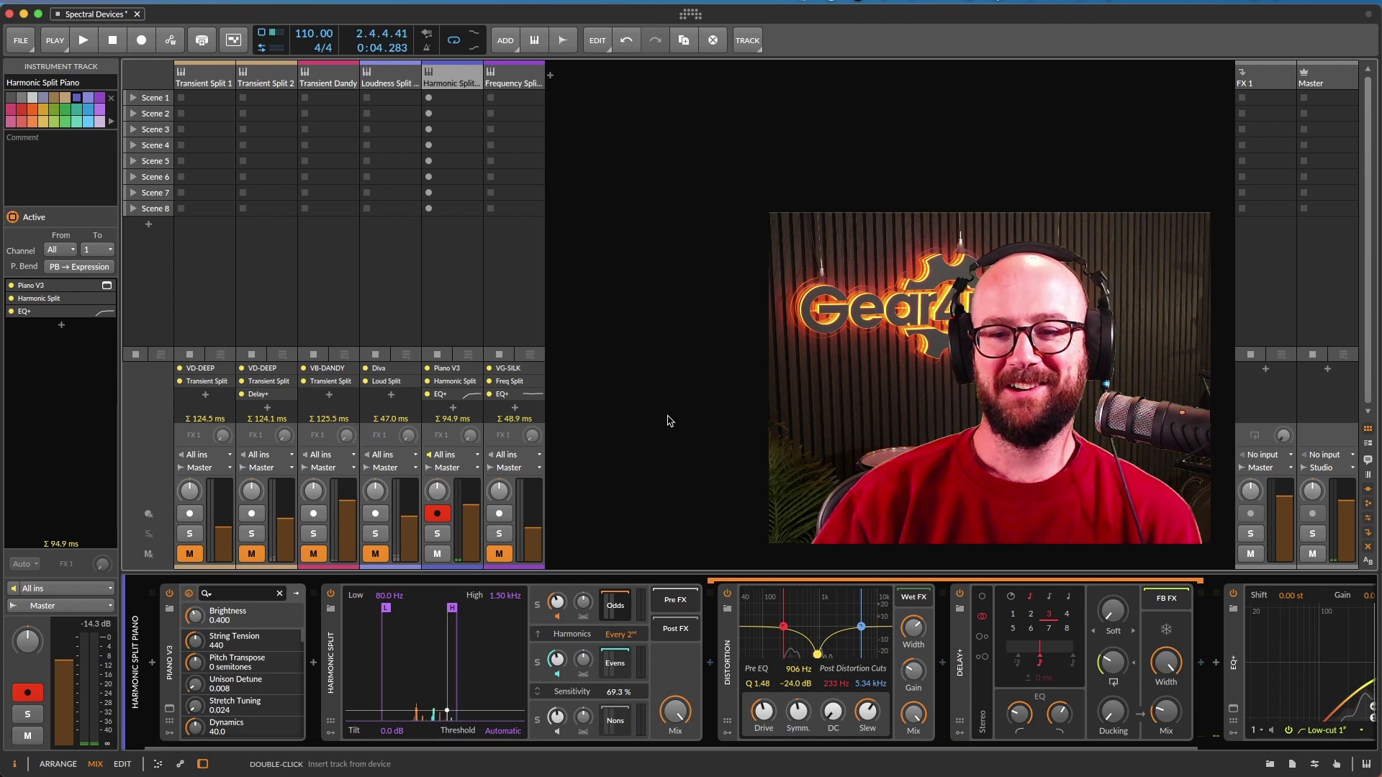
Solo the odd harmonics band and play, then solo the even harmonics band
{"action": "left_click", "coordinate": [542, 605]}
{"action": "key", "text": "space"}
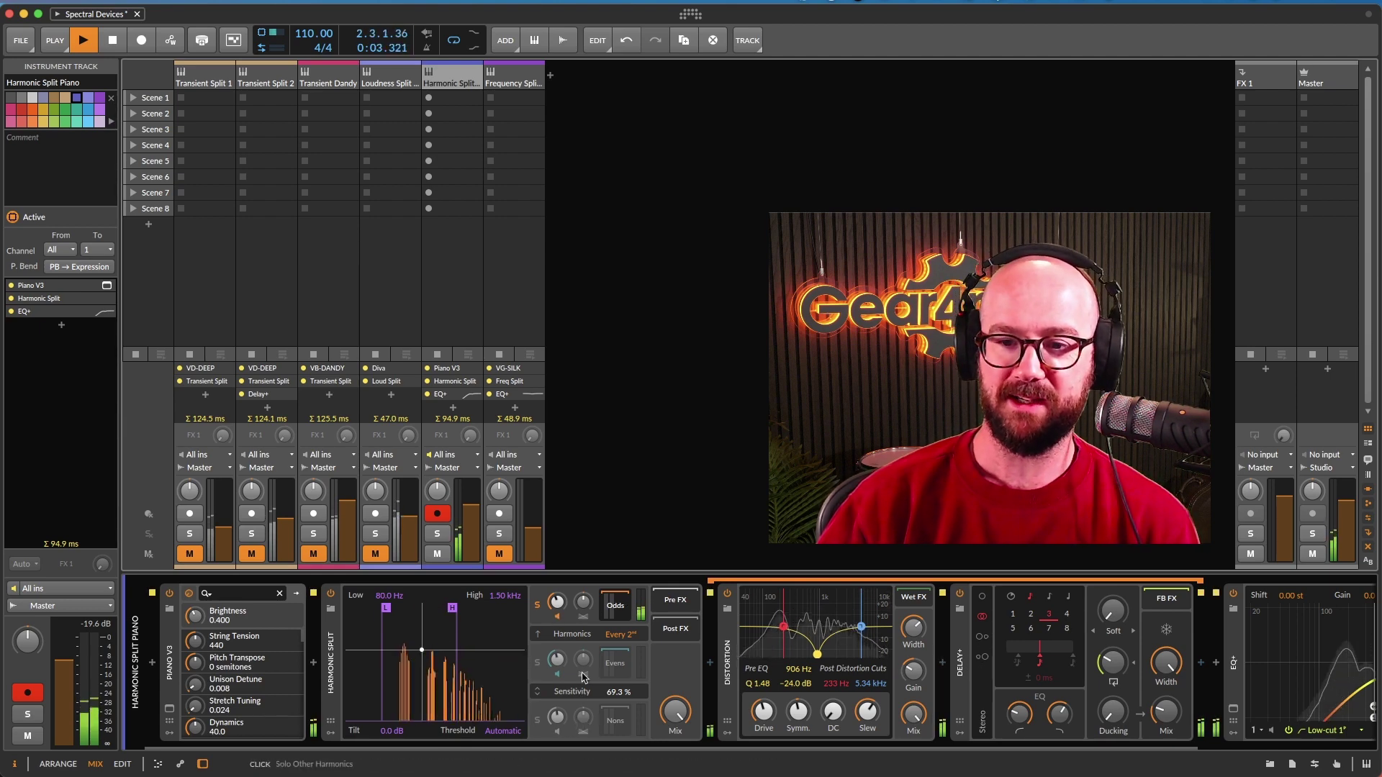
{"action": "left_click", "coordinate": [538, 663]}
Show the even harmonics chain, set Chorus+ mix to 100 %, stop, and solo the non-harmonic band
{"action": "left_click", "coordinate": [615, 663]}
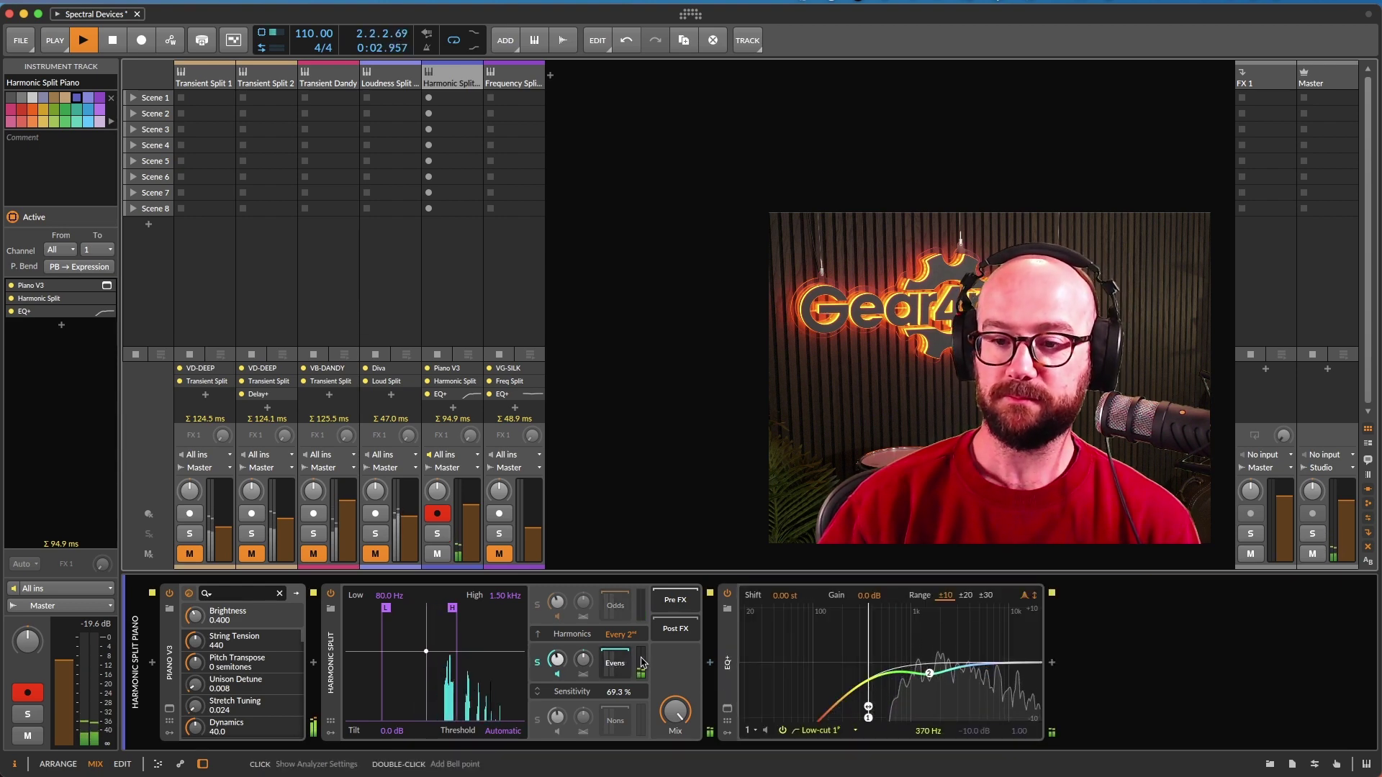
{"action": "left_click", "coordinate": [611, 667]}
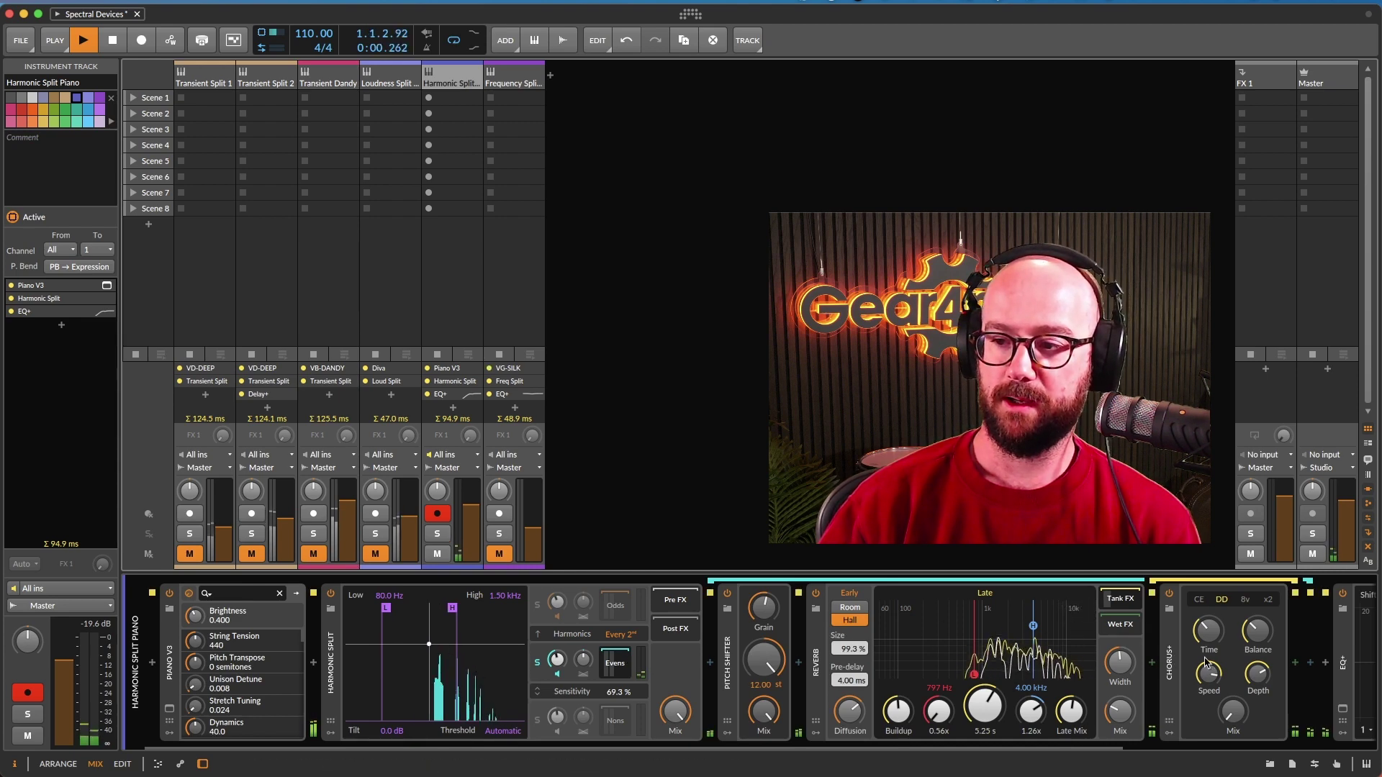
{"action": "left_click", "coordinate": [1323, 591]}
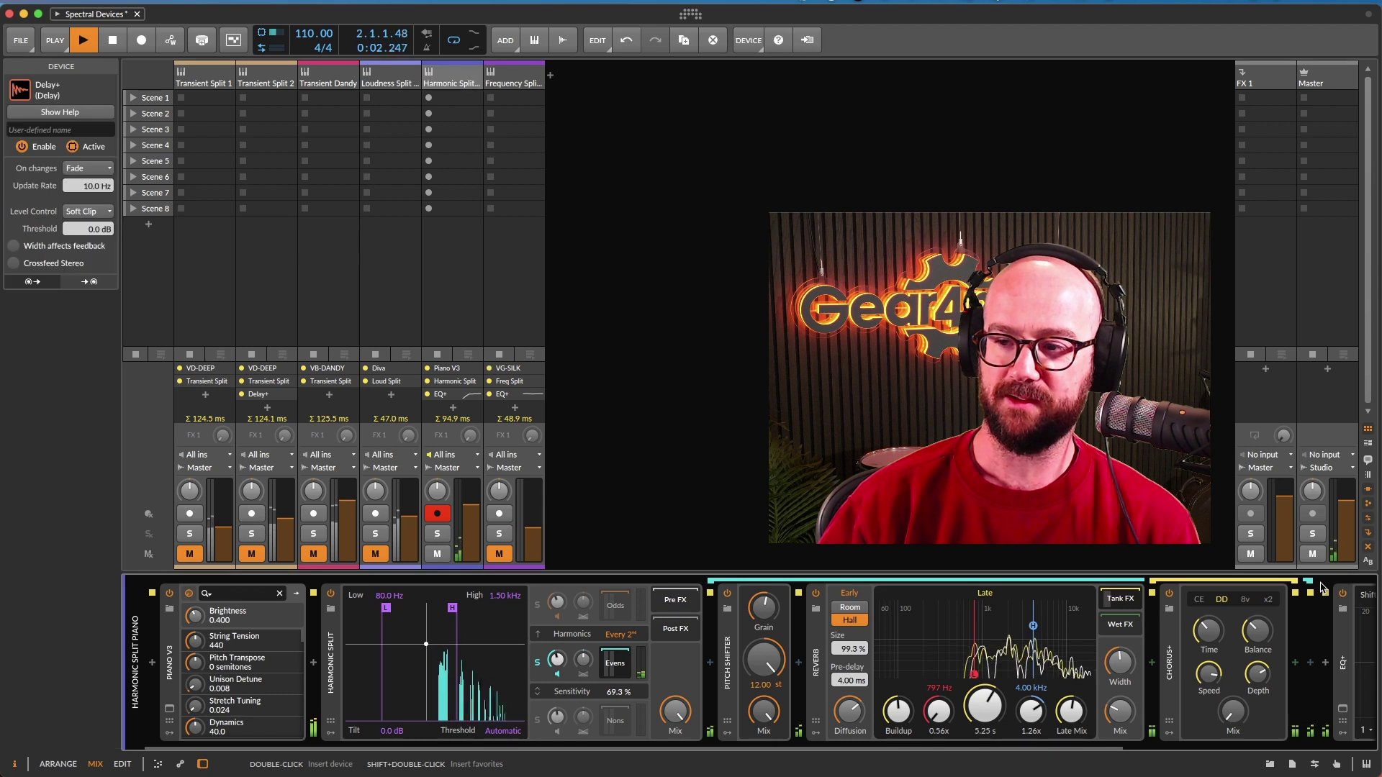
{"action": "left_click_drag", "start_coordinate": [1233, 711], "coordinate": [1233, 677]}
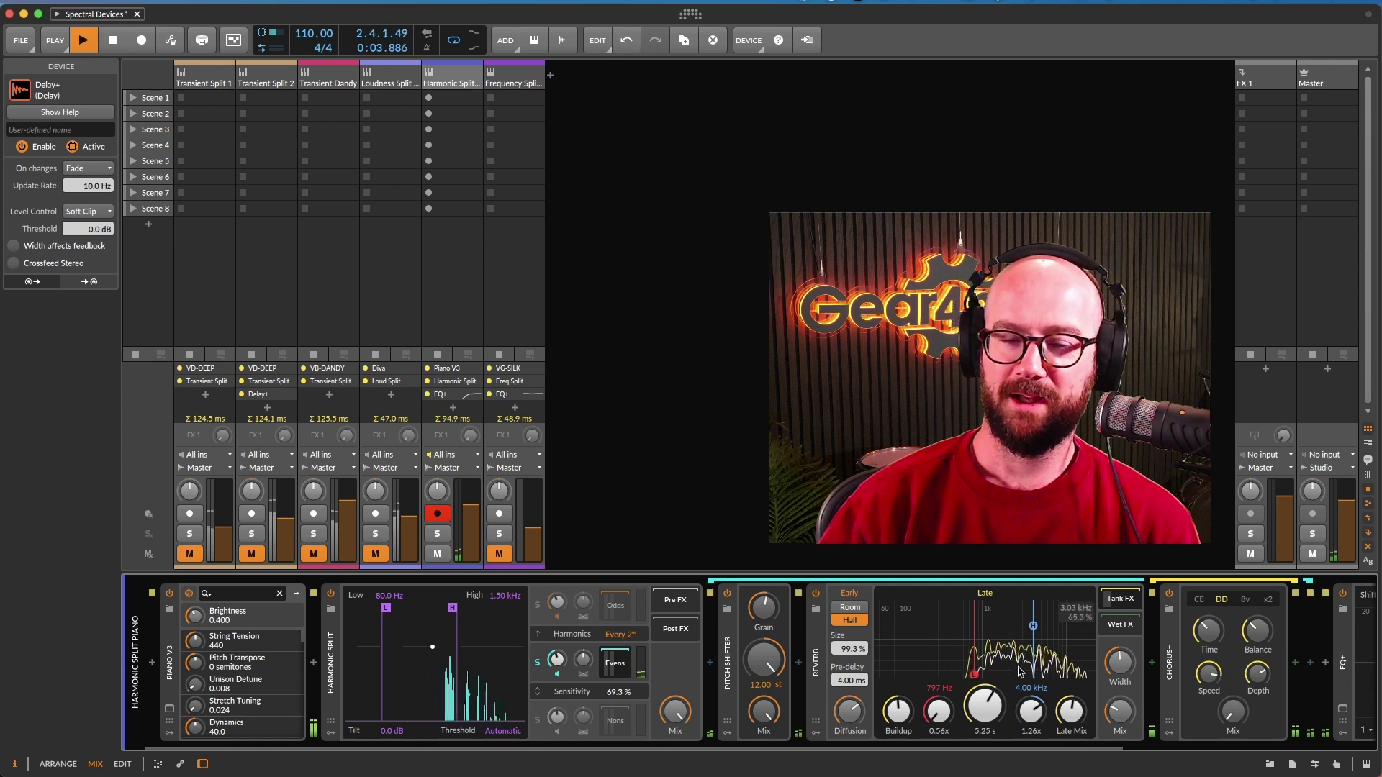
{"action": "key", "text": "space"}
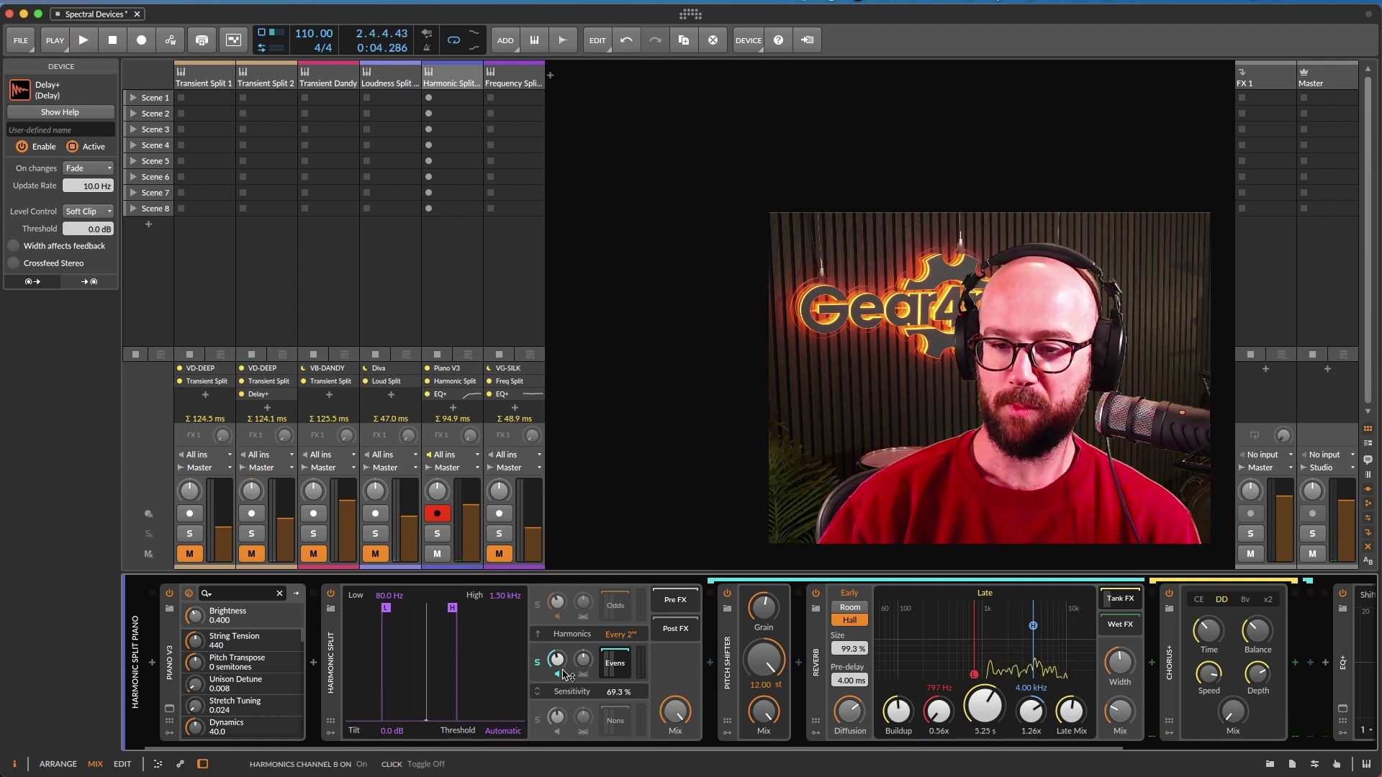
{"action": "left_click", "coordinate": [554, 724]}
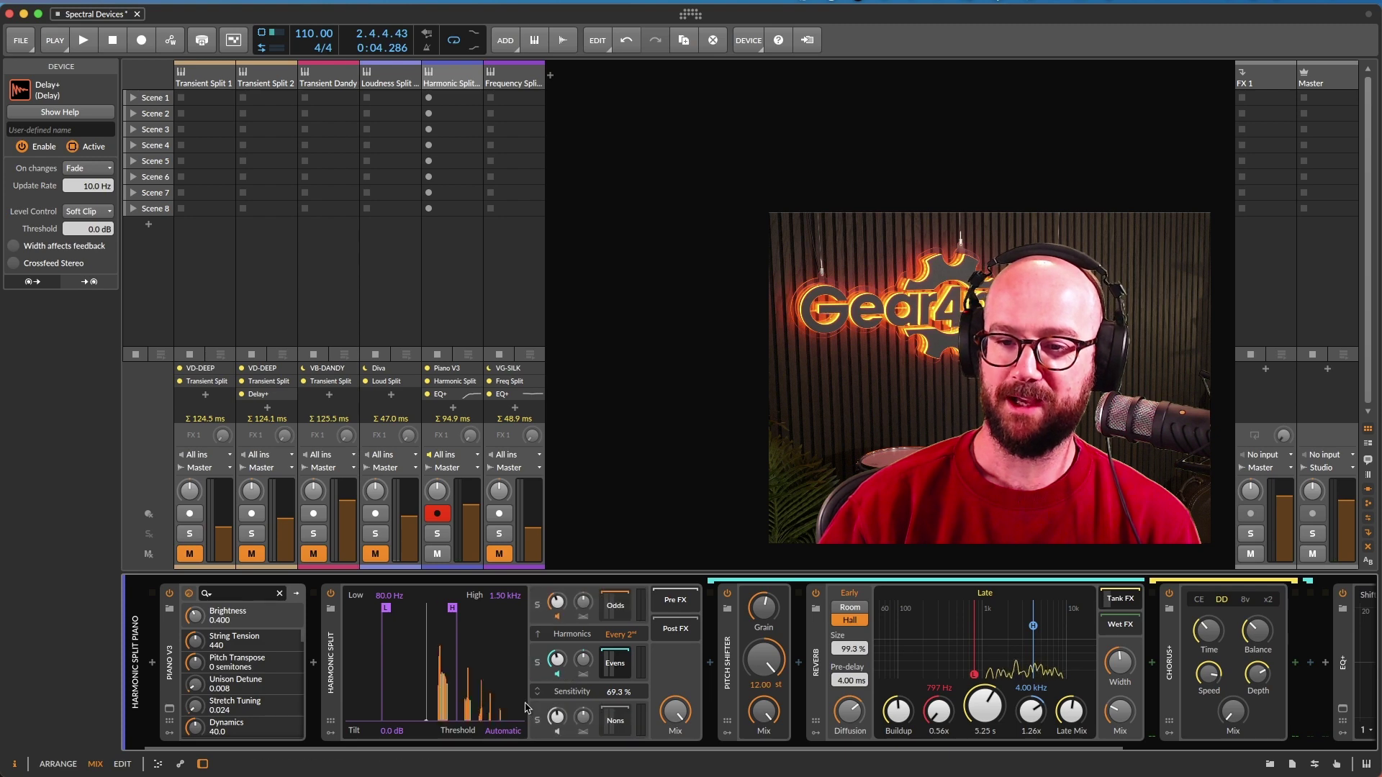
Show the non-harmonic band's Reverb and Phaser chain and start playback
{"action": "left_click", "coordinate": [612, 721]}
{"action": "key", "text": "space"}
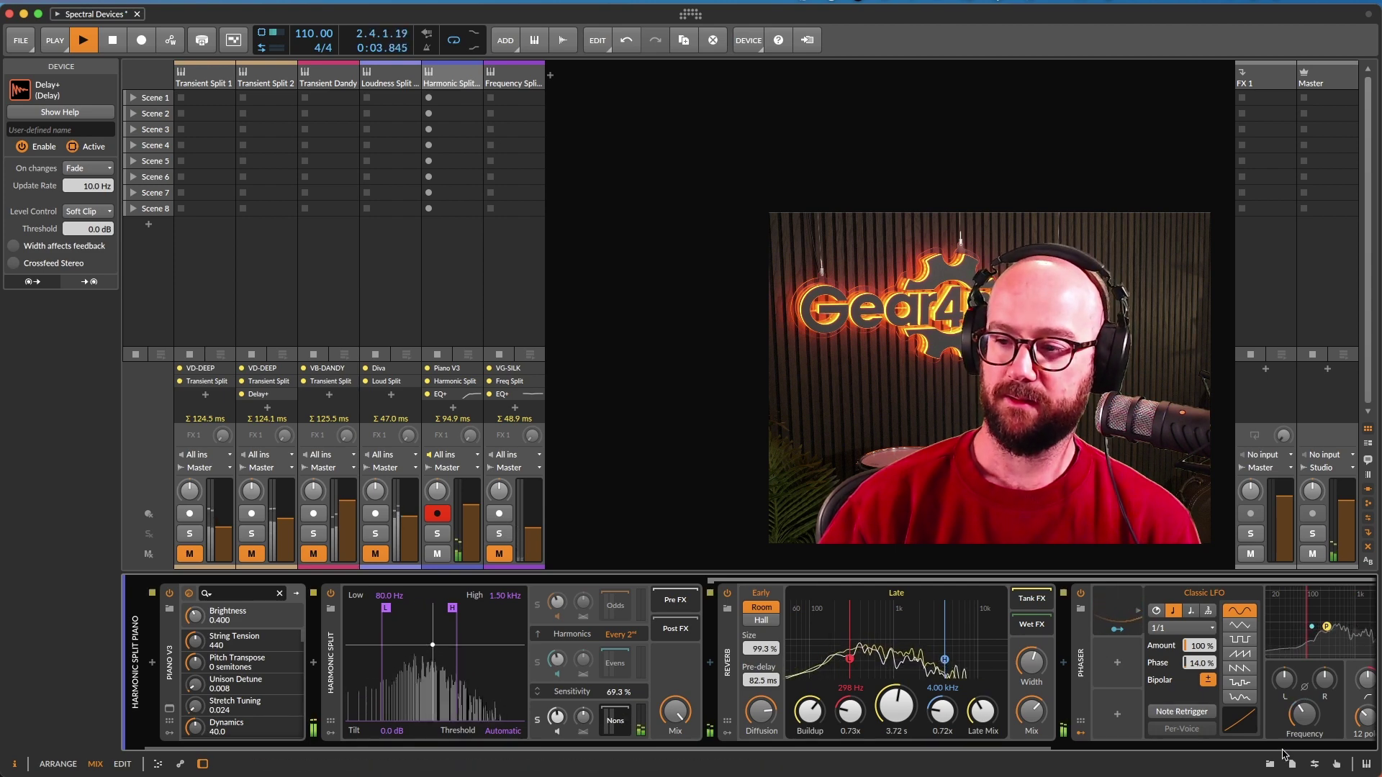
{"action": "left_click_drag", "start_coordinate": [1022, 748], "coordinate": [989, 747]}
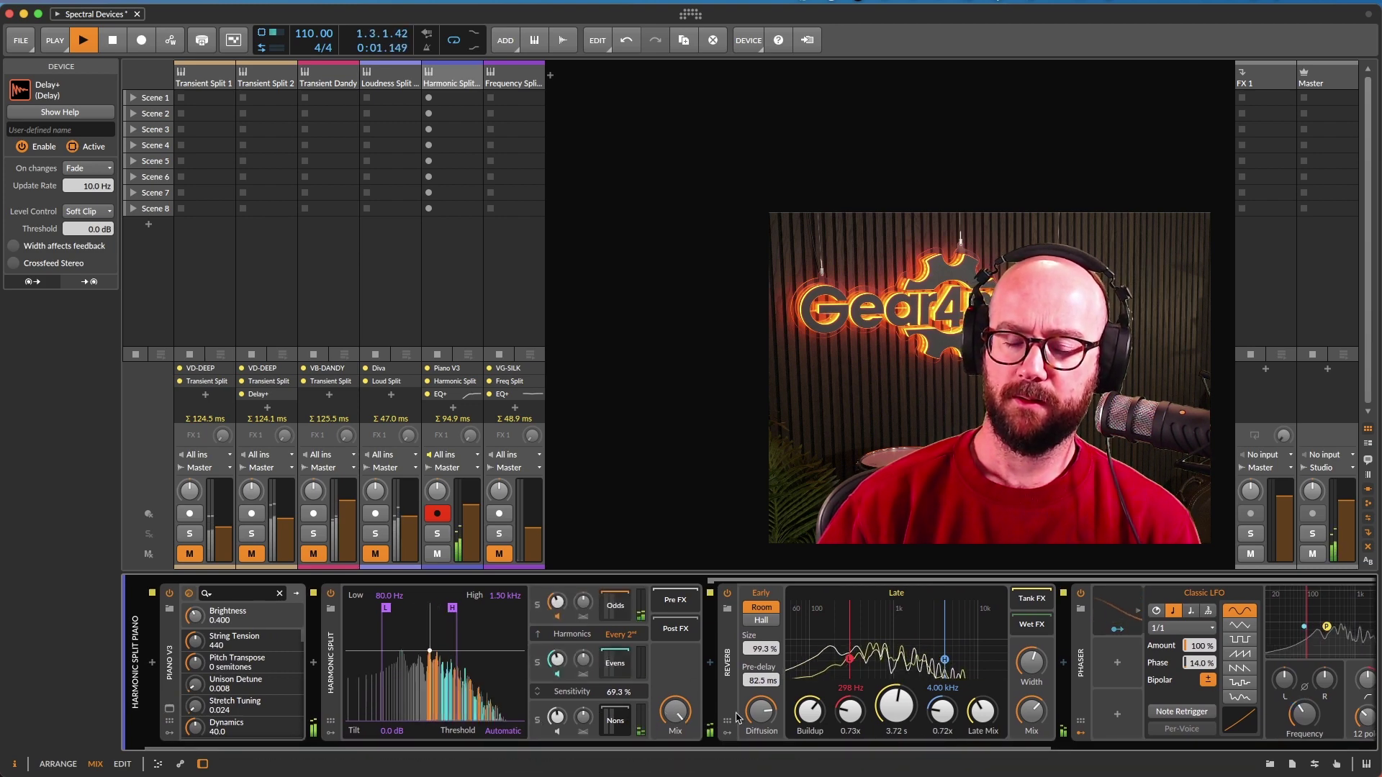
Adjust the Evens band level, lower the Harmonic Split mix to 81%, and stop playback
{"action": "left_click_drag", "start_coordinate": [557, 661], "coordinate": [584, 612]}
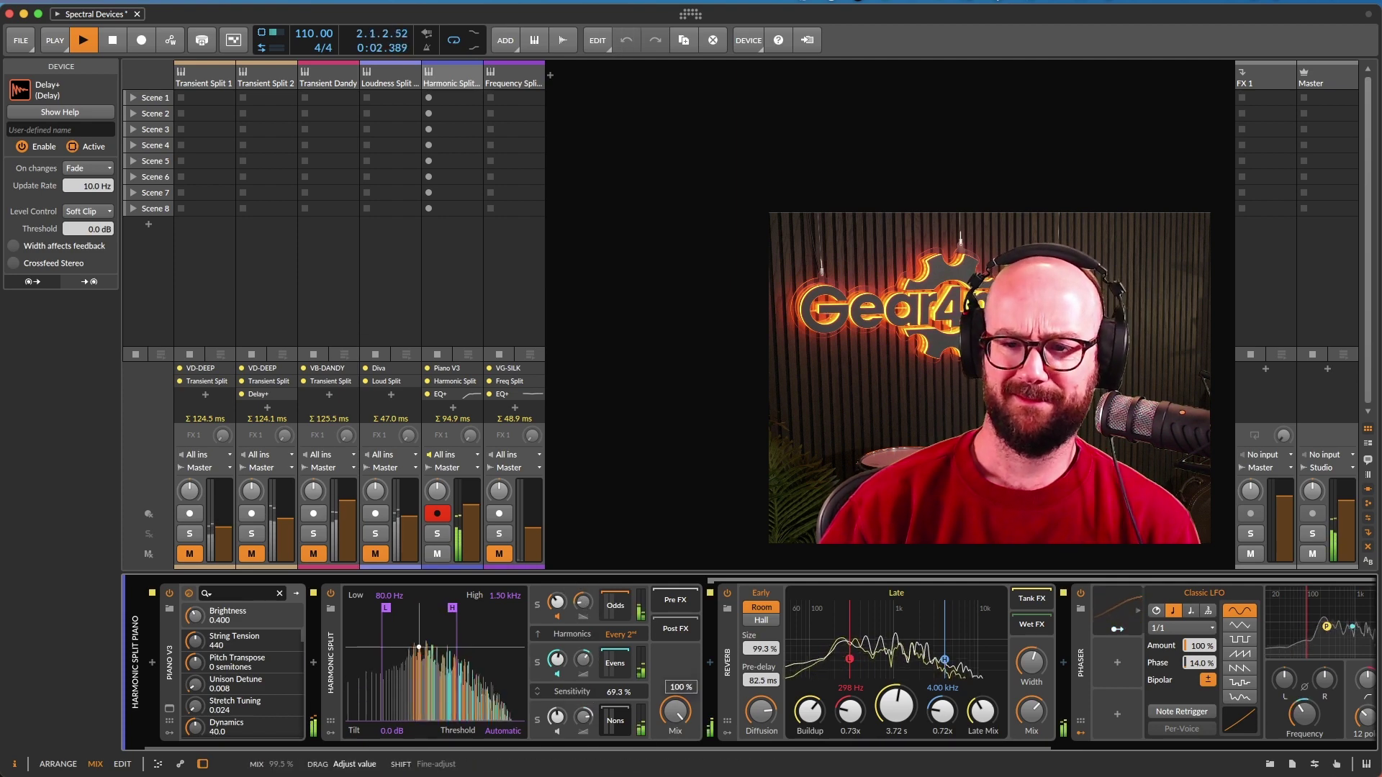
{"action": "left_click_drag", "start_coordinate": [678, 715], "coordinate": [675, 727]}
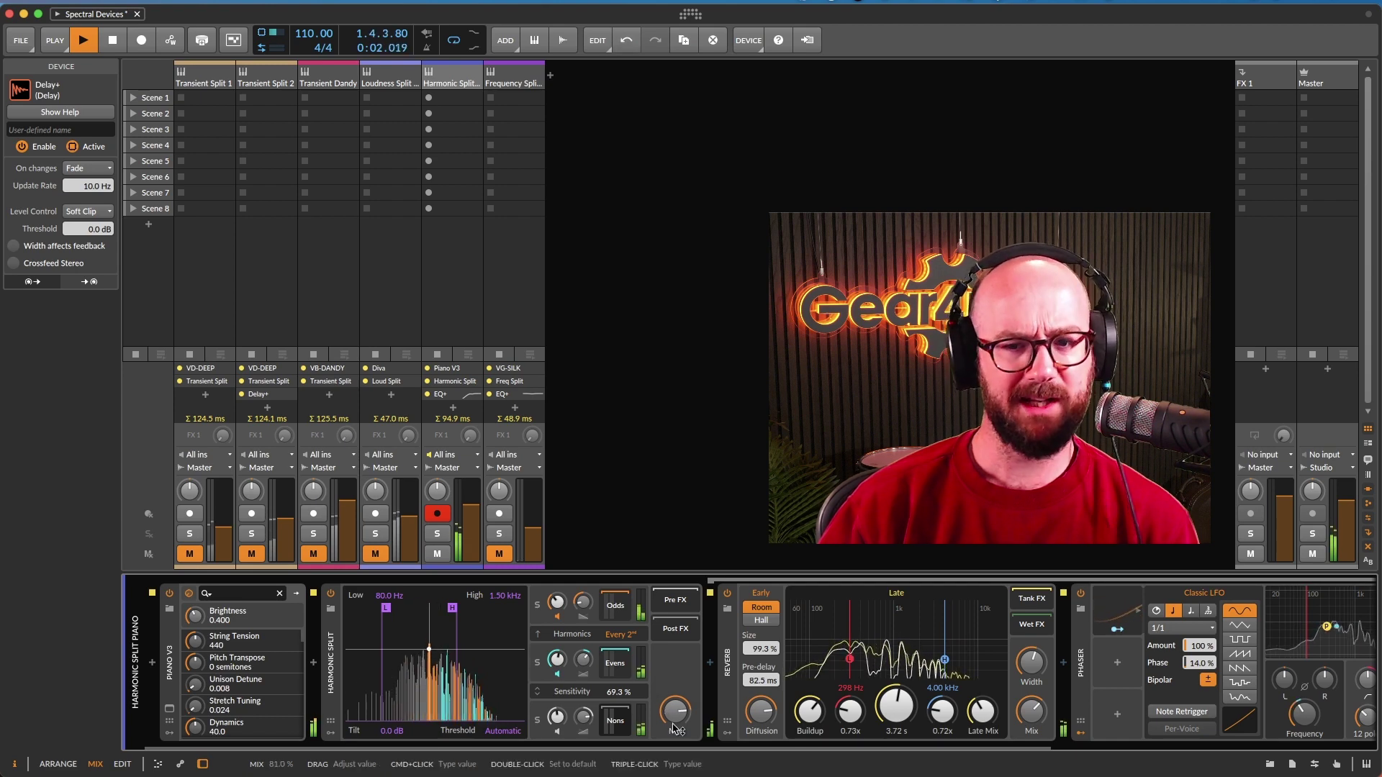
{"action": "key", "text": "space"}
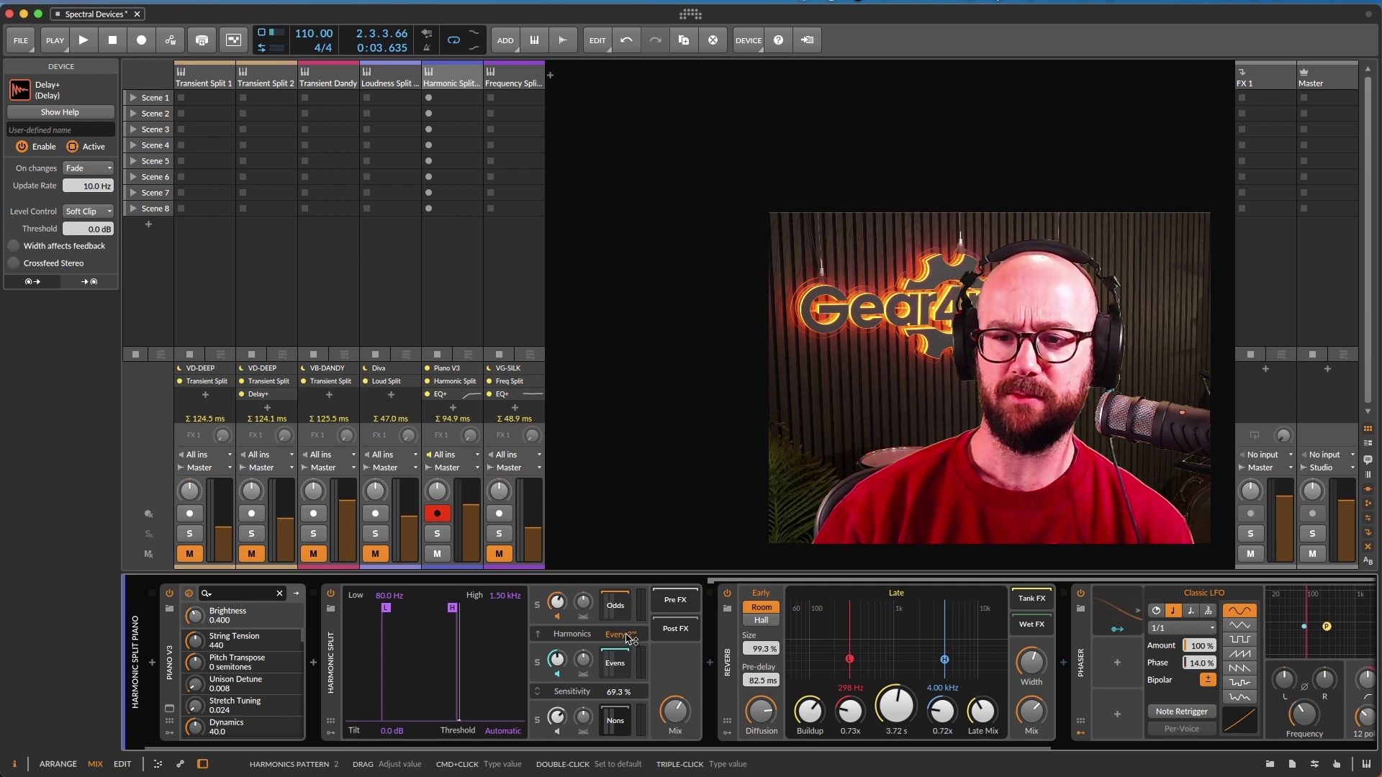
Set the Harmonics pattern to Every 9th, then view the All 9ths, Not 9ths and Nons chains
{"action": "left_click_drag", "start_coordinate": [628, 640], "coordinate": [621, 628]}
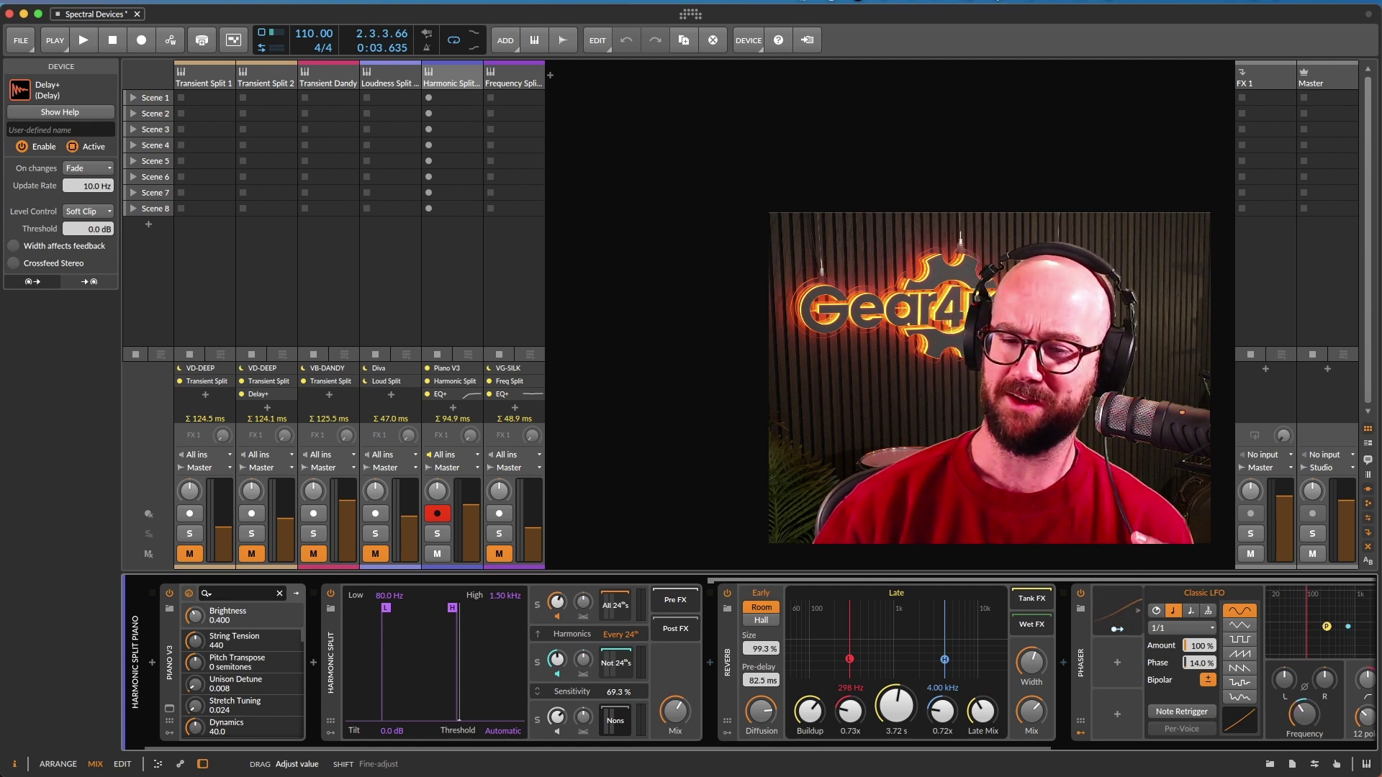
{"action": "left_click_drag", "start_coordinate": [619, 634], "coordinate": [620, 648]}
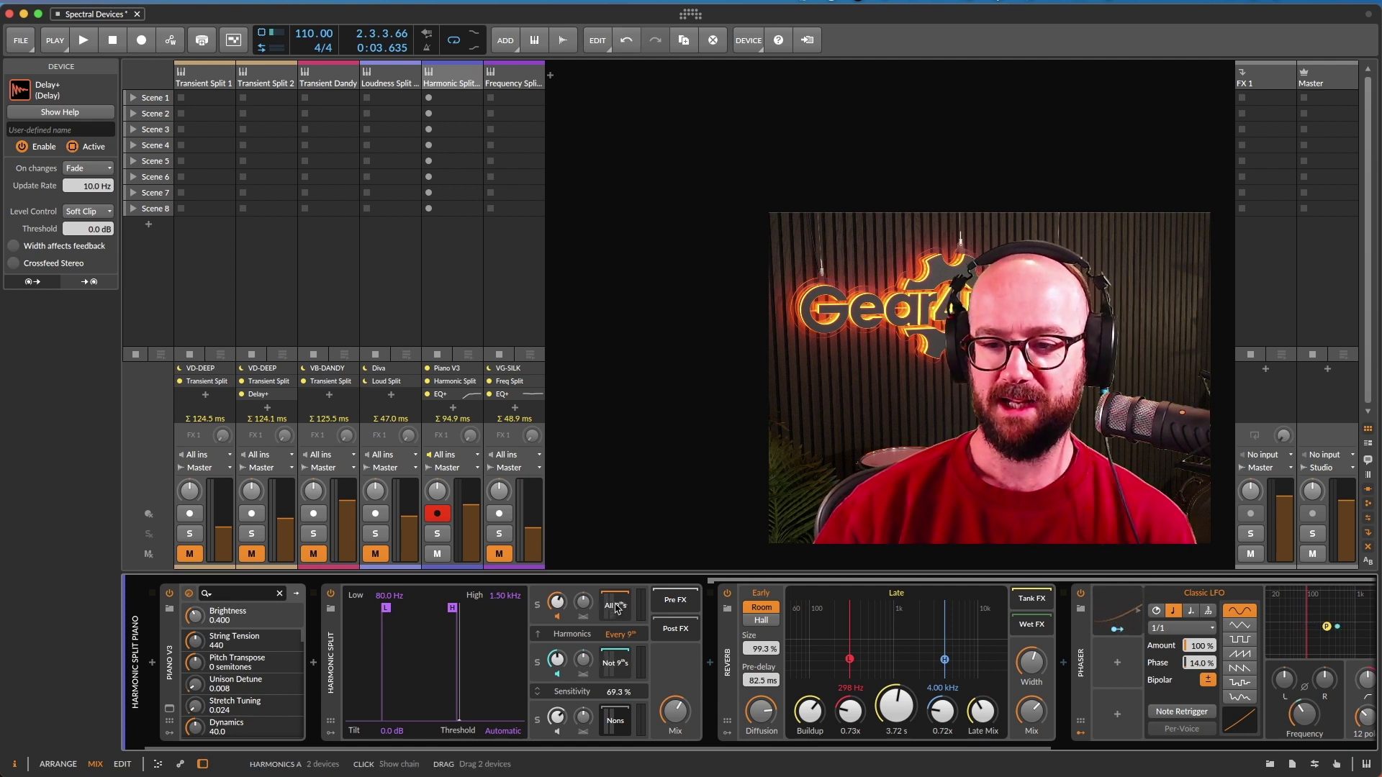
{"action": "left_click", "coordinate": [617, 607]}
{"action": "left_click", "coordinate": [618, 721]}
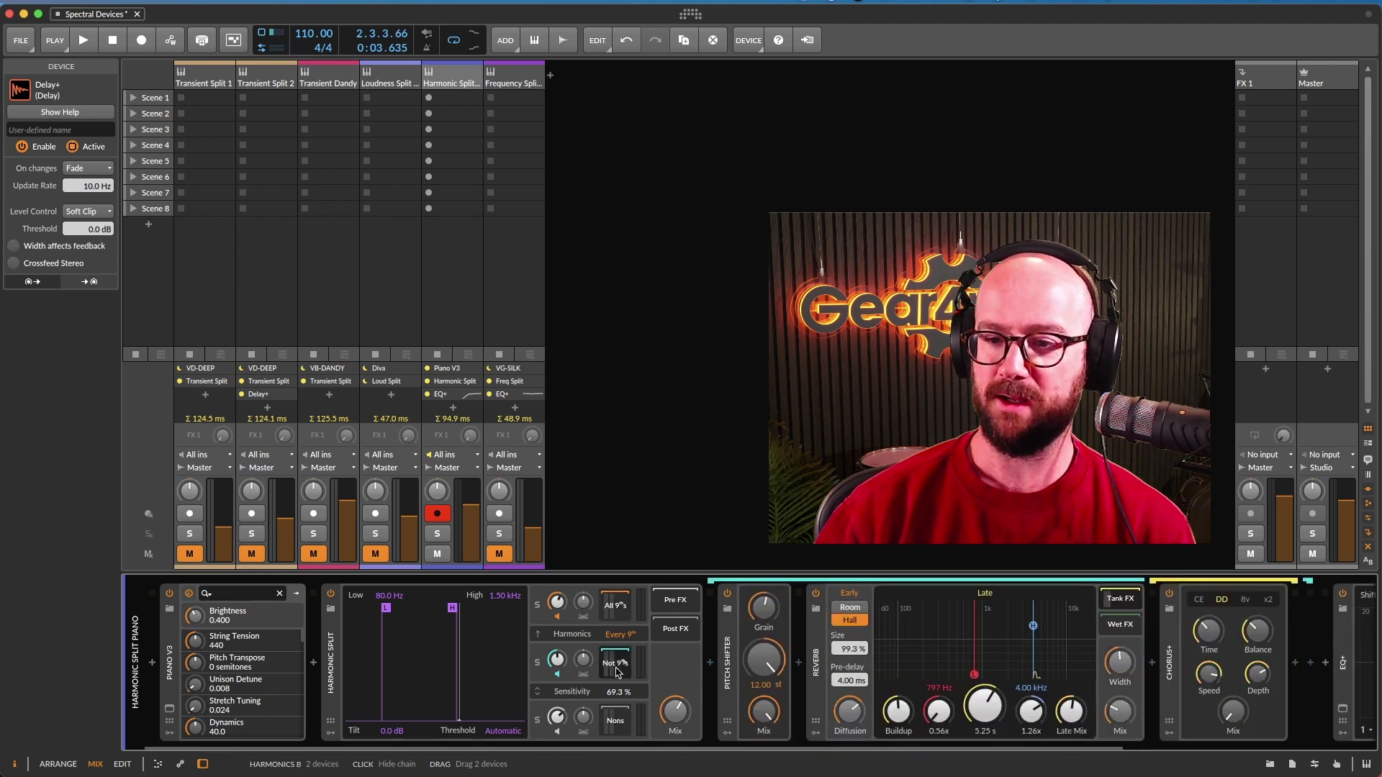
{"action": "left_click", "coordinate": [617, 722]}
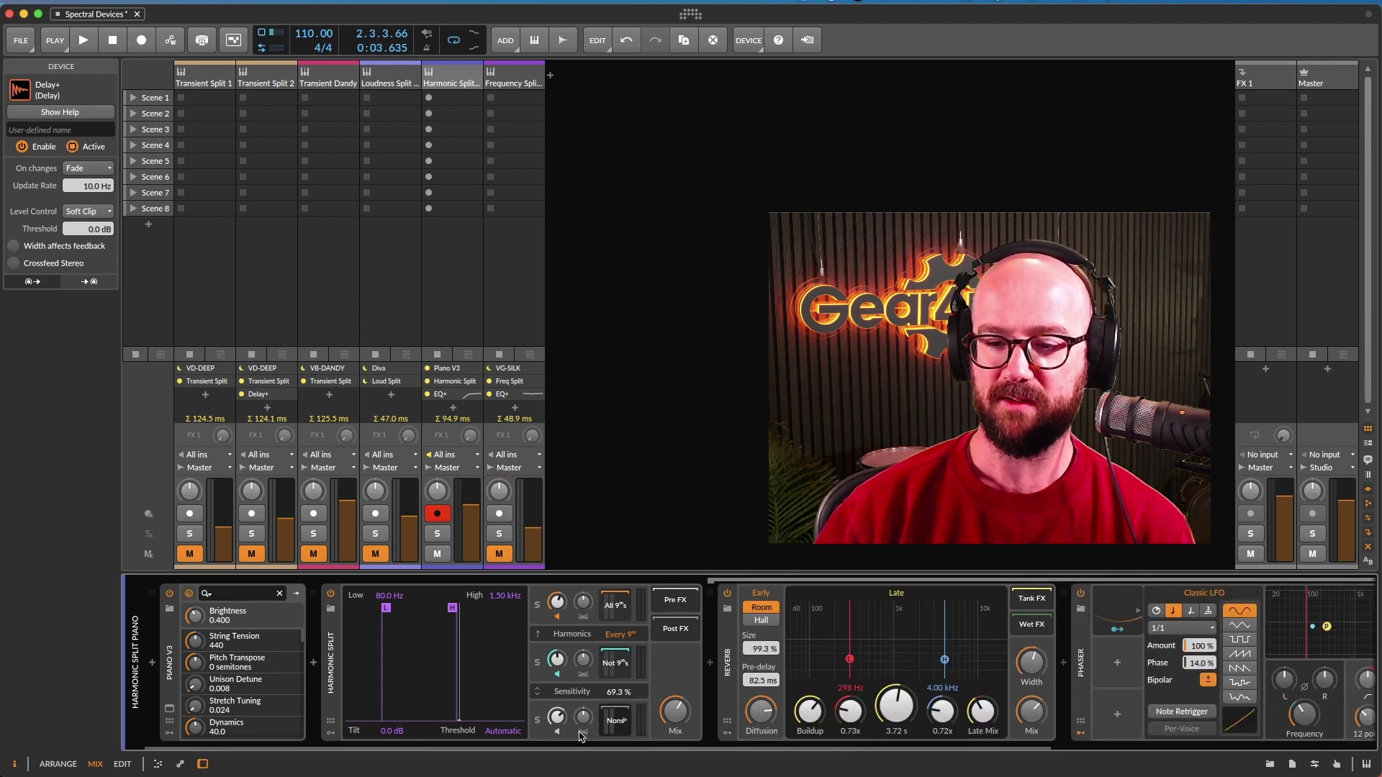